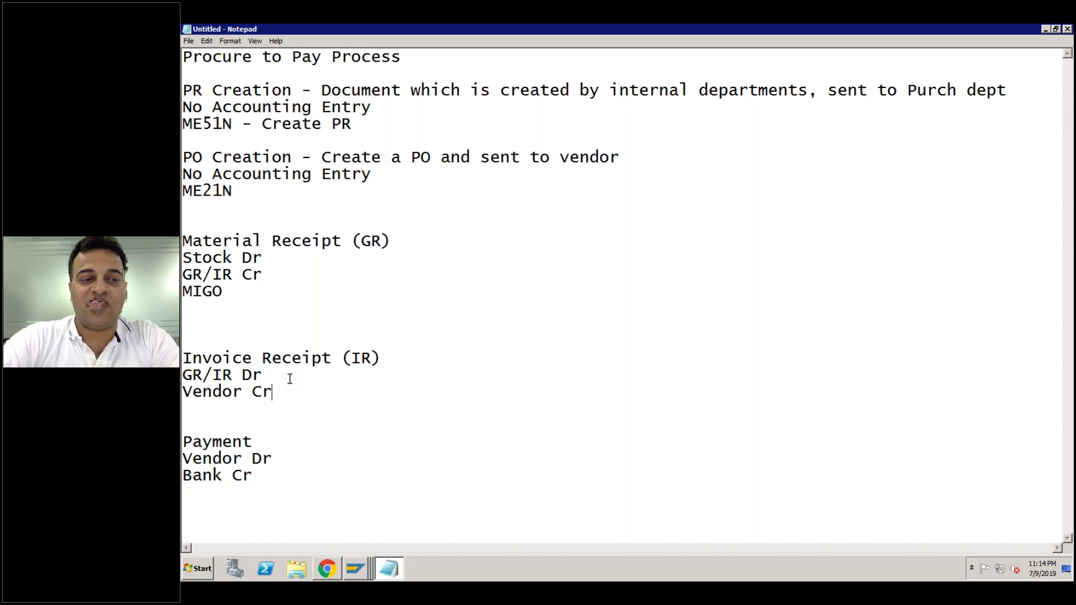
Add transaction code MIRO under the Invoice Receipt entries and F-53, F110 under the Payment entries of the notes.
key("Return")
type("MIRO")
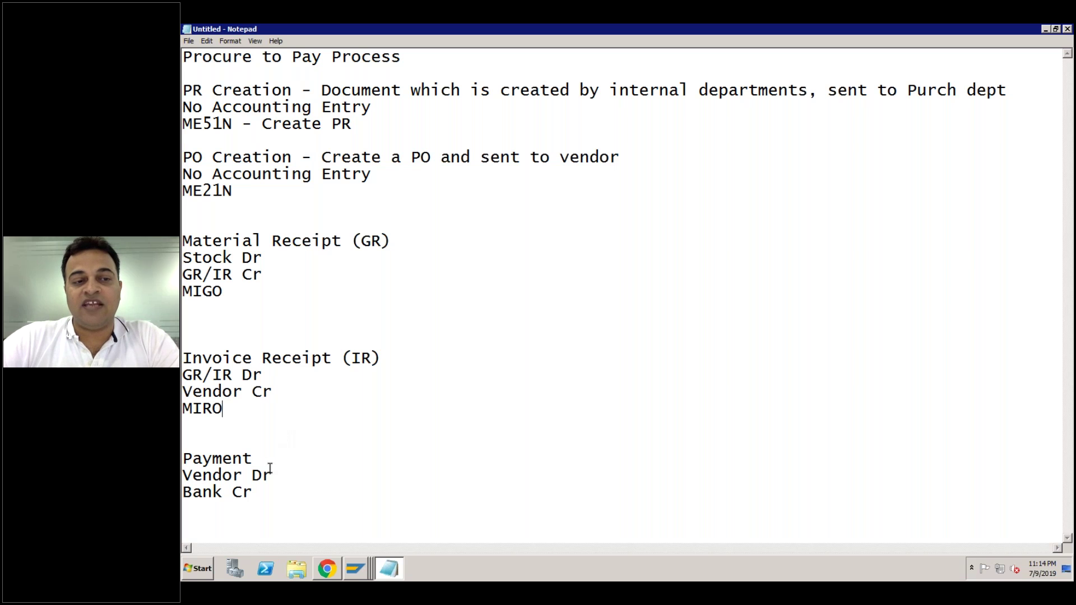
left_click(260, 487)
key("Return")
type("F")
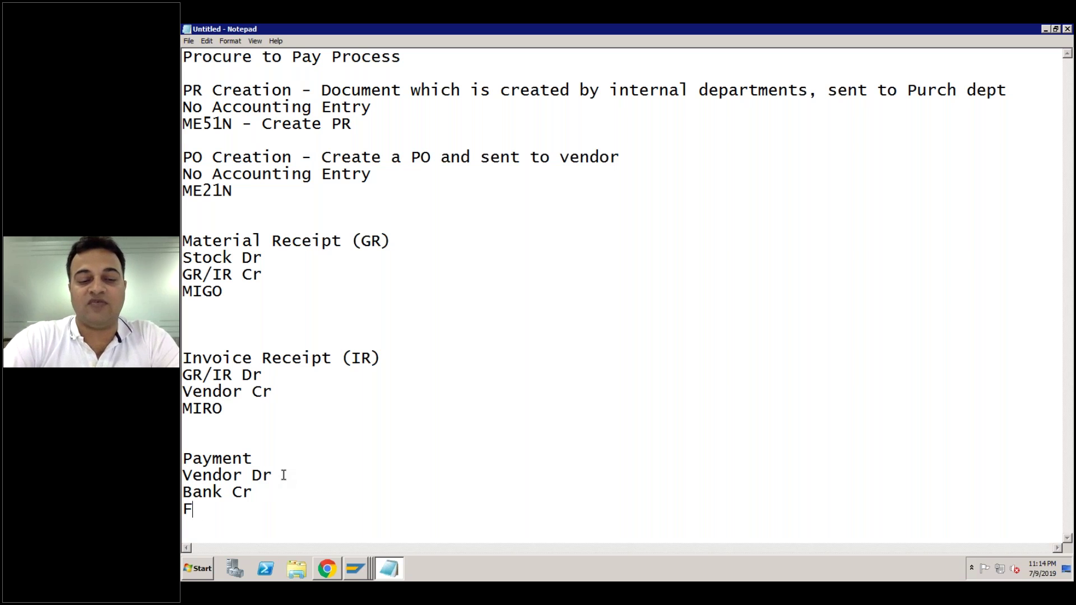
type("-53")
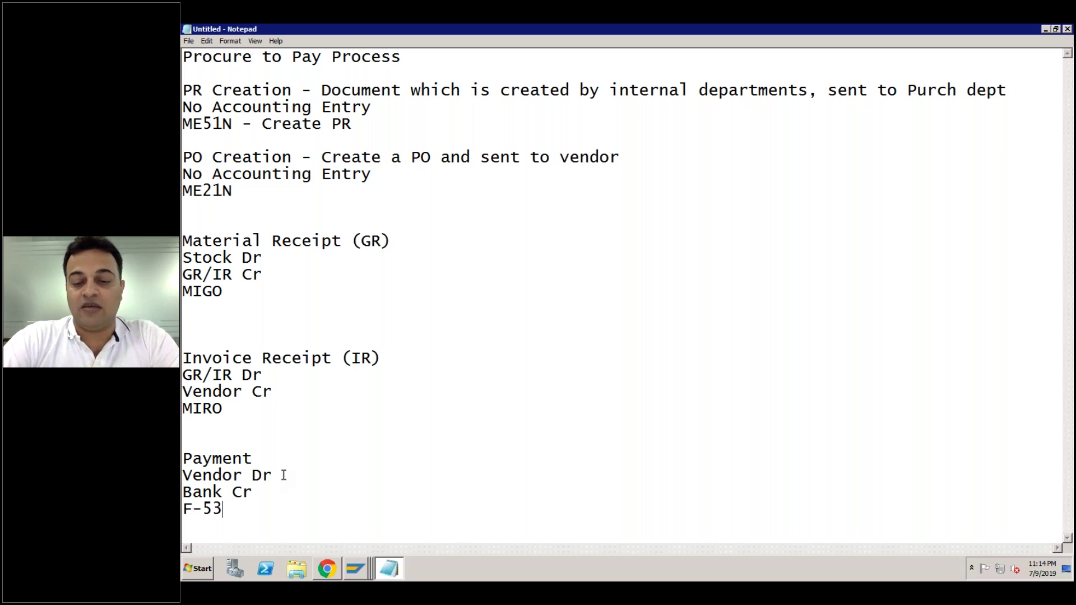
type(", F110")
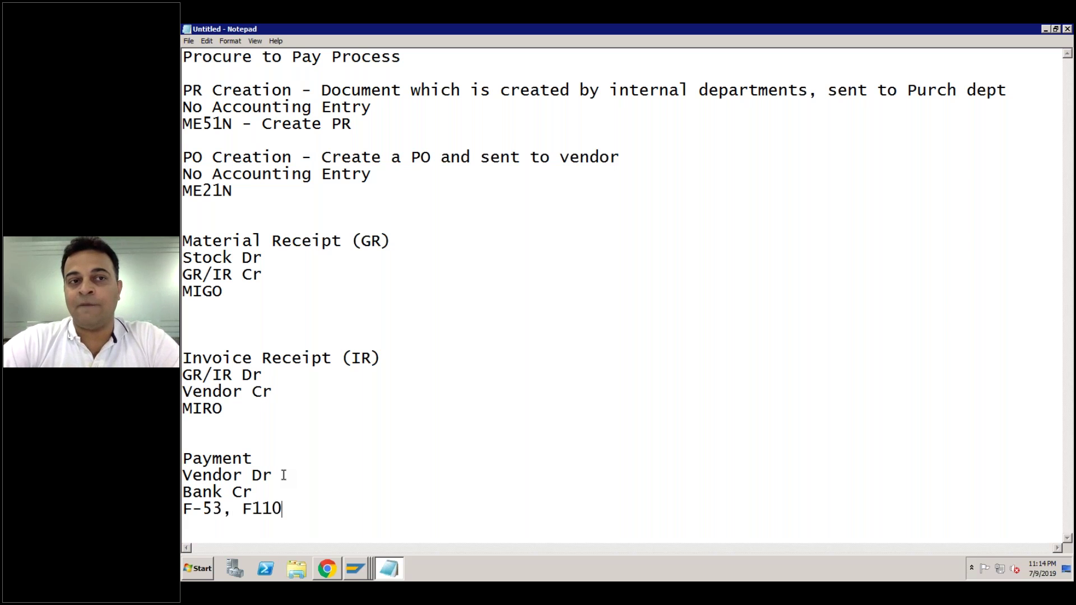
left_click(233, 123)
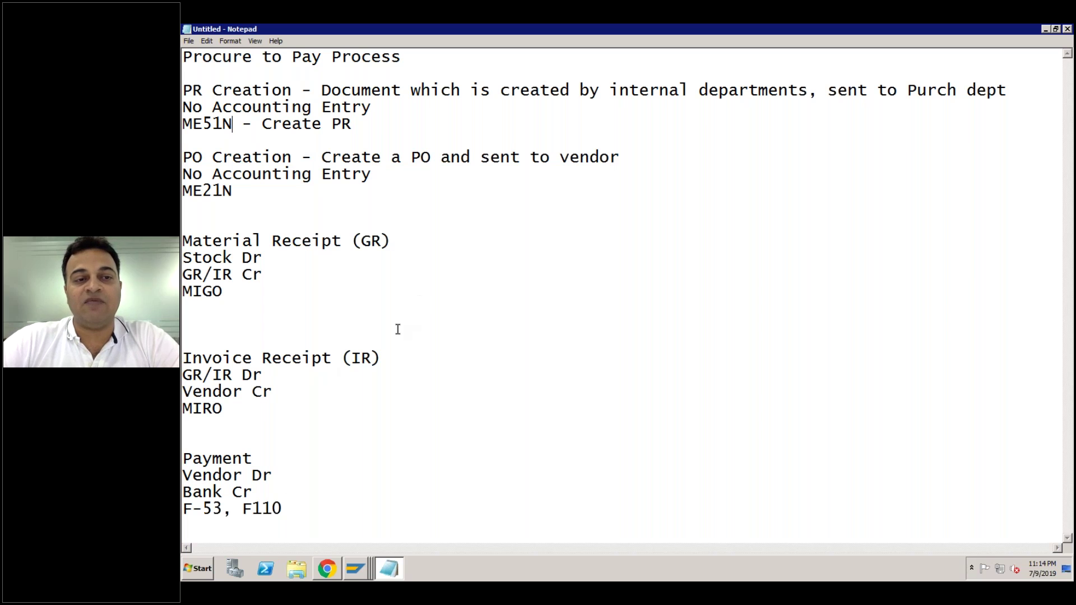
left_click(265, 259)
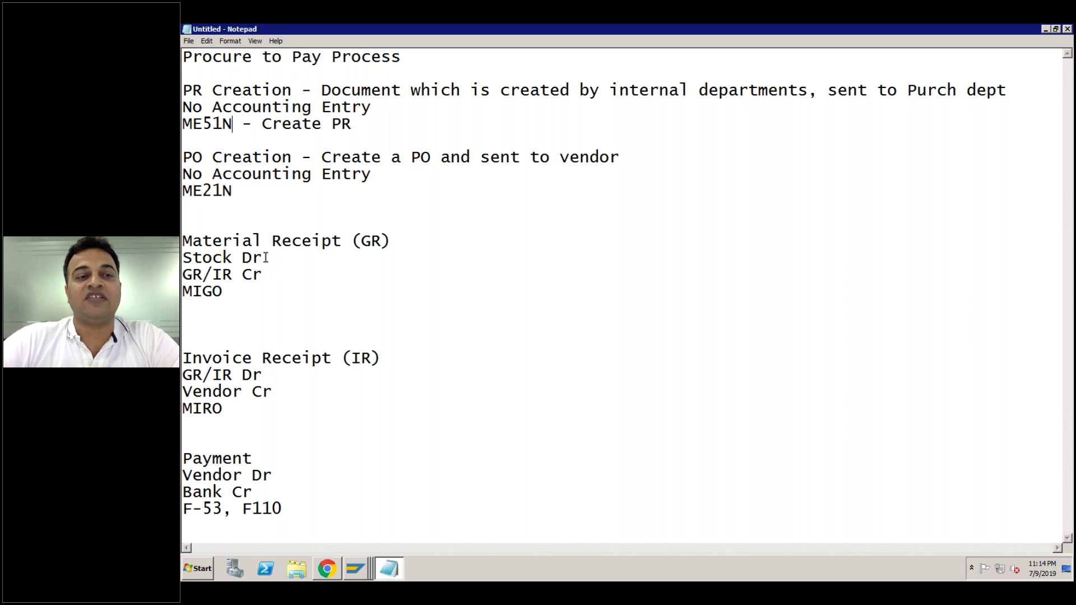
left_click_drag(235, 257, 183, 258)
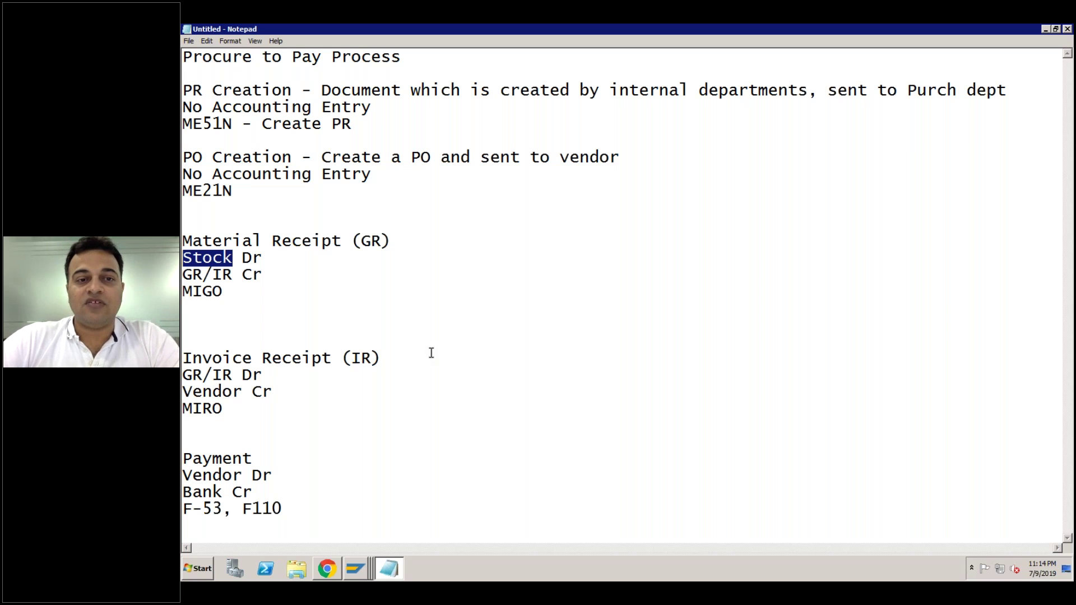
Switch to the SAP Easy Access window and start transaction ME51N to create a purchase requisition.
key("super+Tab")
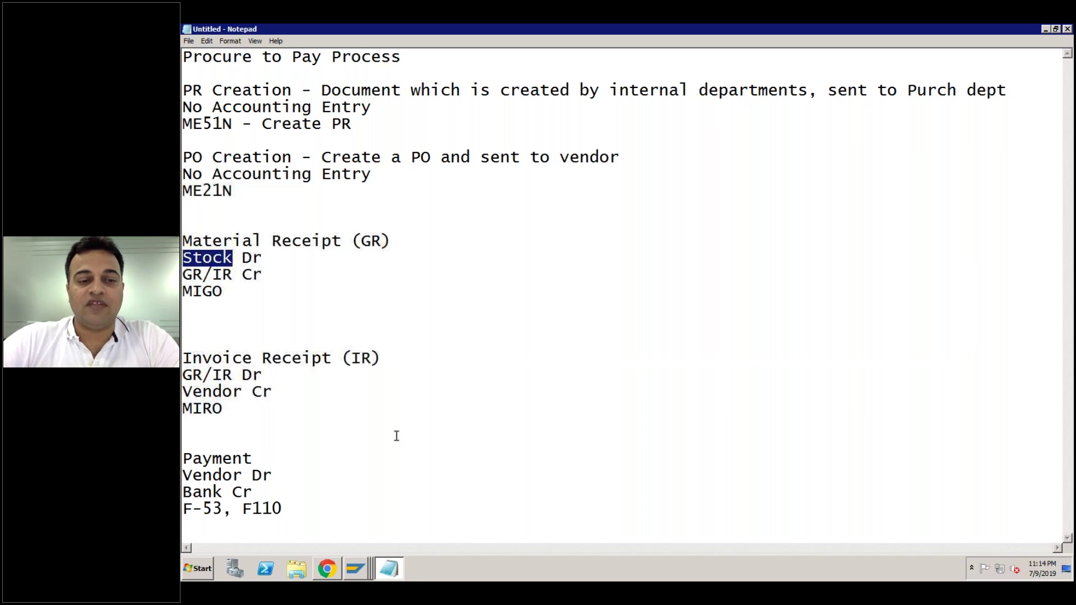
key("super")
left_click(356, 569)
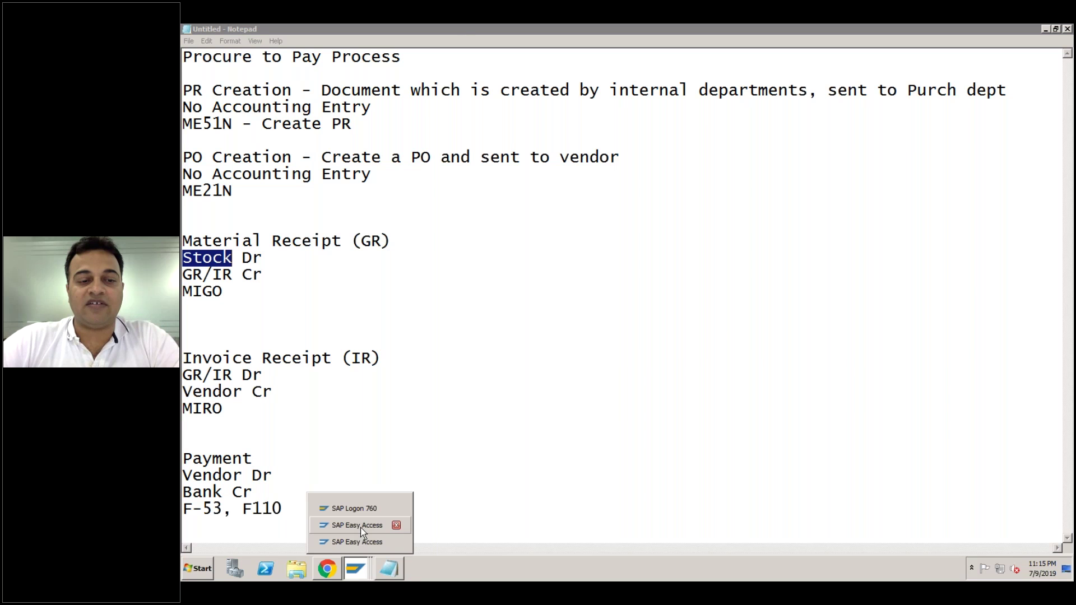
left_click(357, 525)
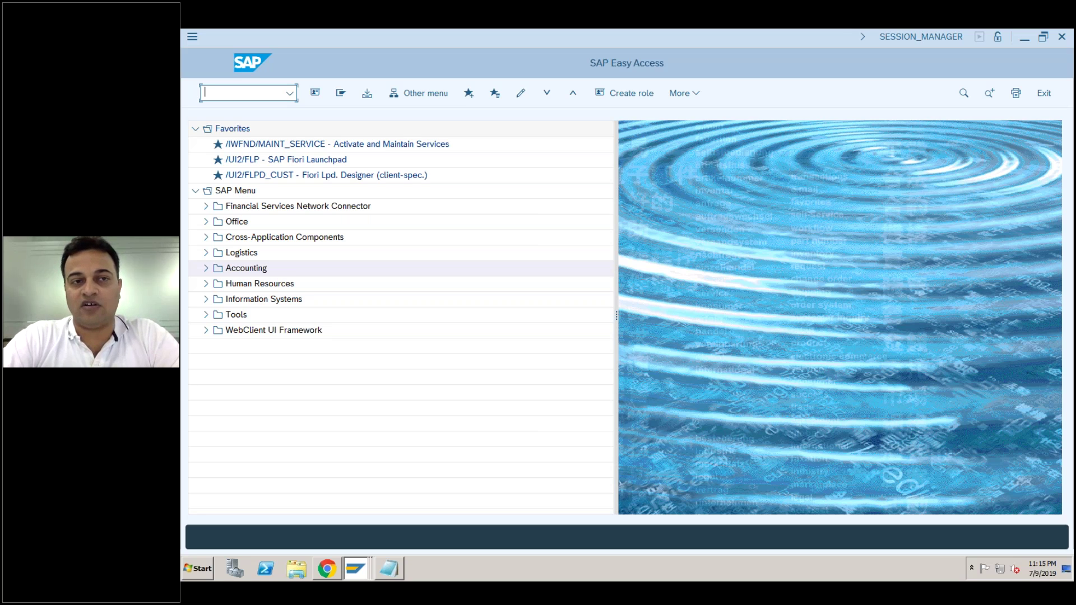
type("me51")
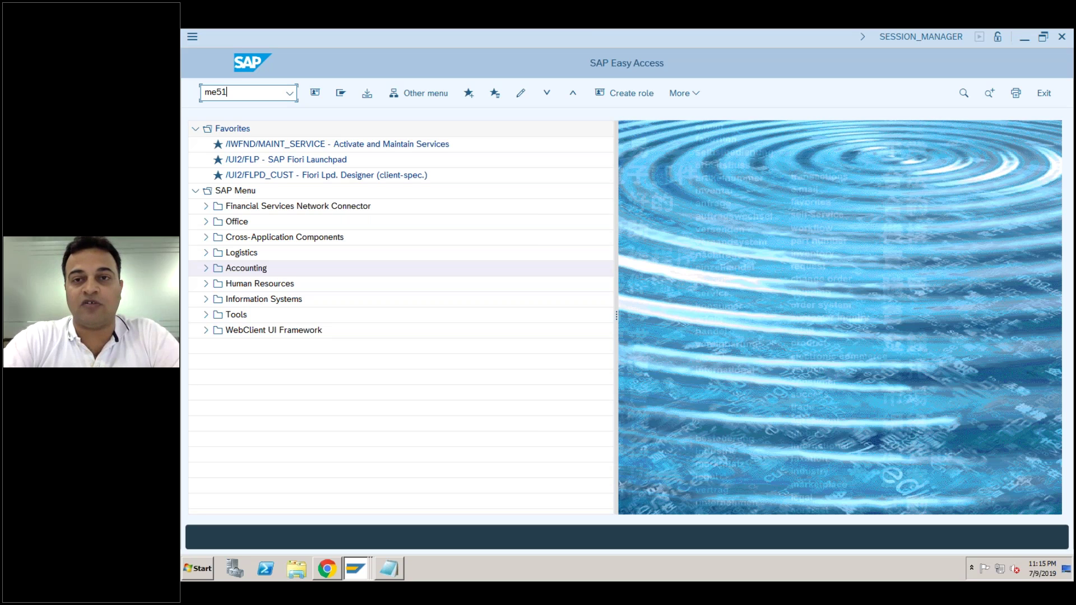
type("n")
key("Return")
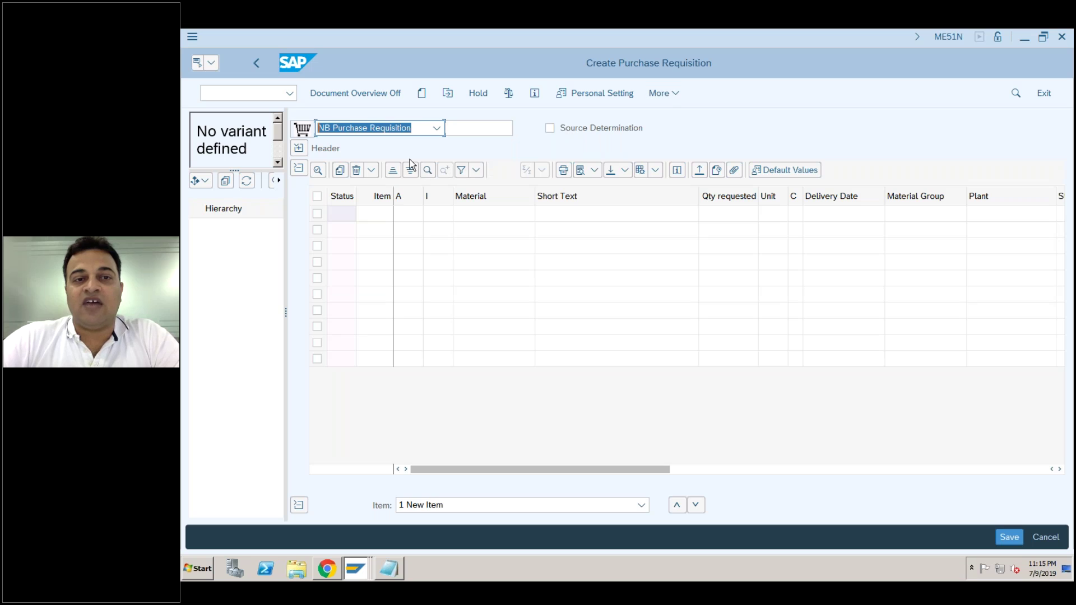
Enter material ABC with a requested quantity of 10 in the first line of the purchase requisition.
left_click(467, 217)
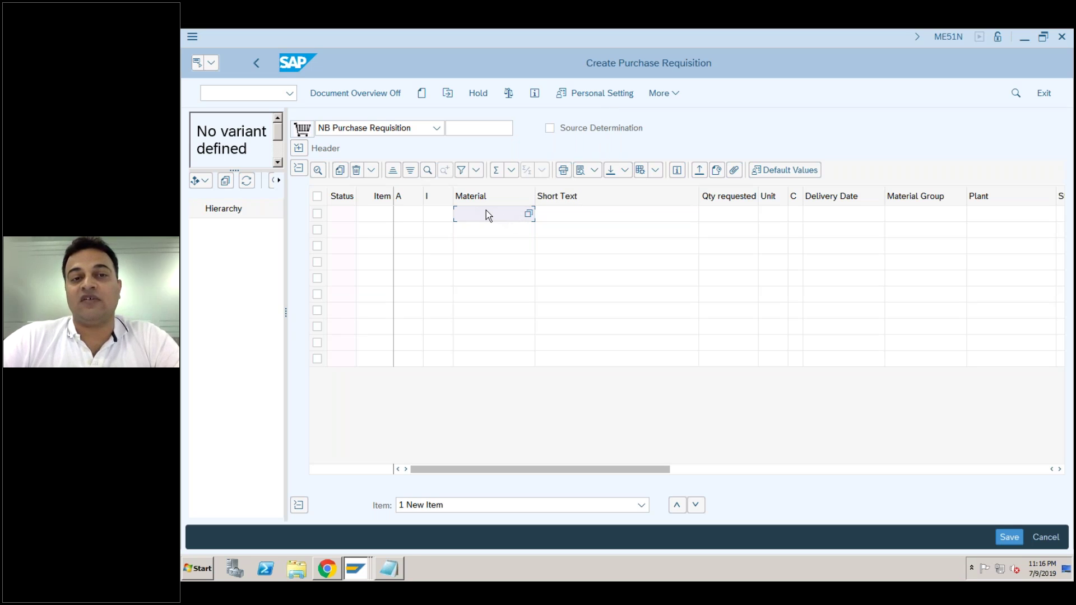
type("ABC")
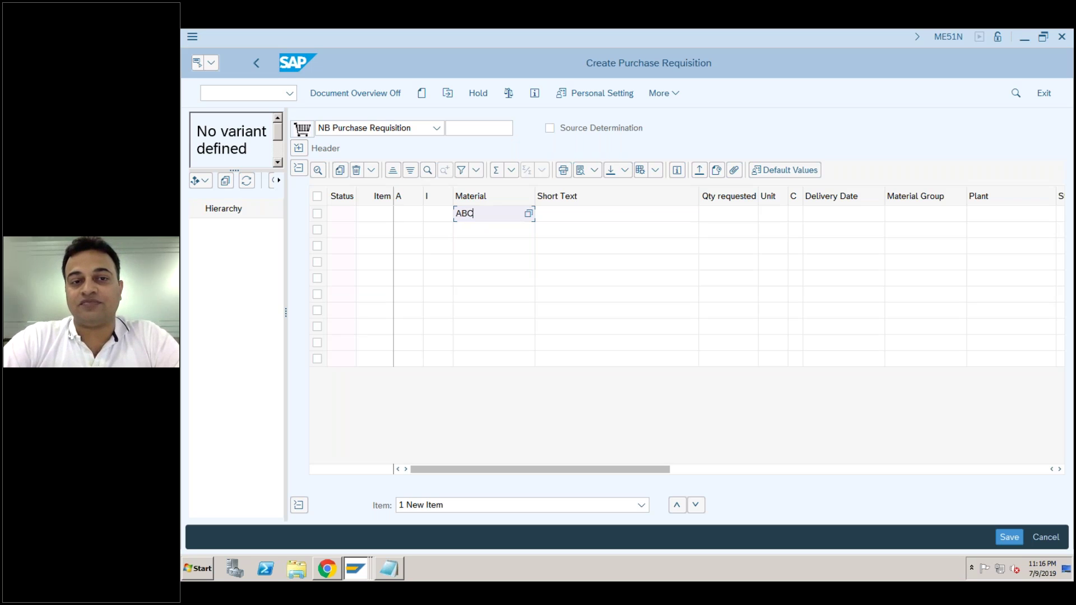
key("Tab")
key("Tab")
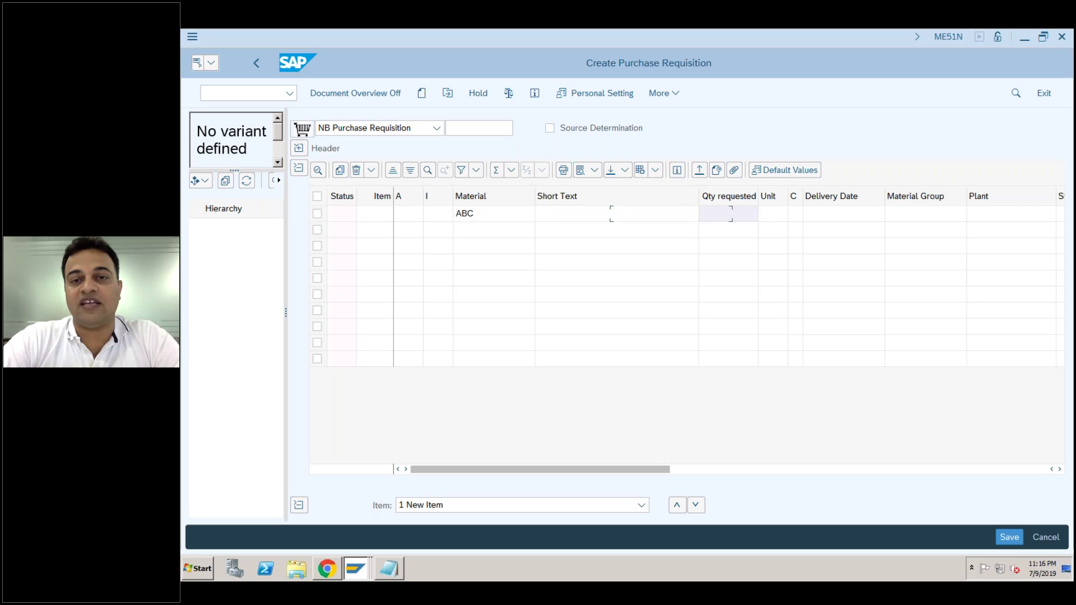
type("10")
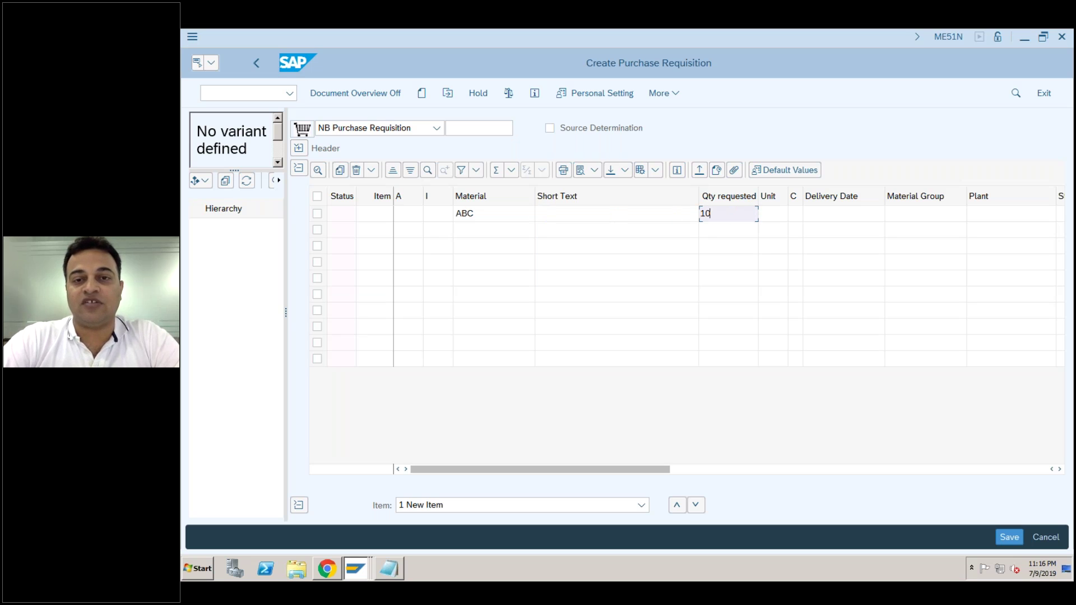
key("Return")
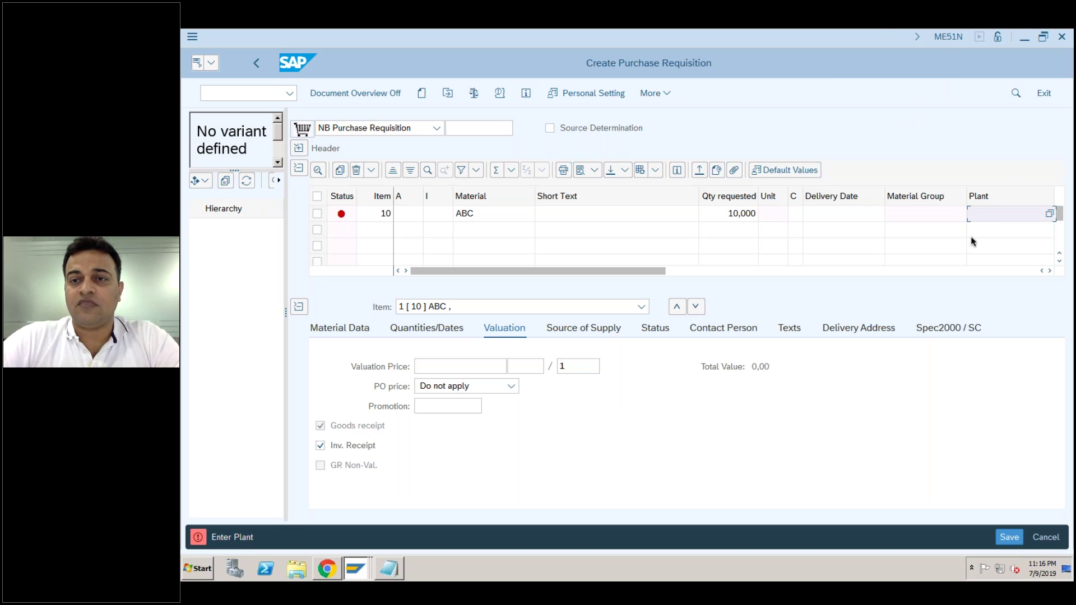
Set plant SL02 and purchasing group 001 for the requisition item and accept the delivery date.
left_click(981, 214)
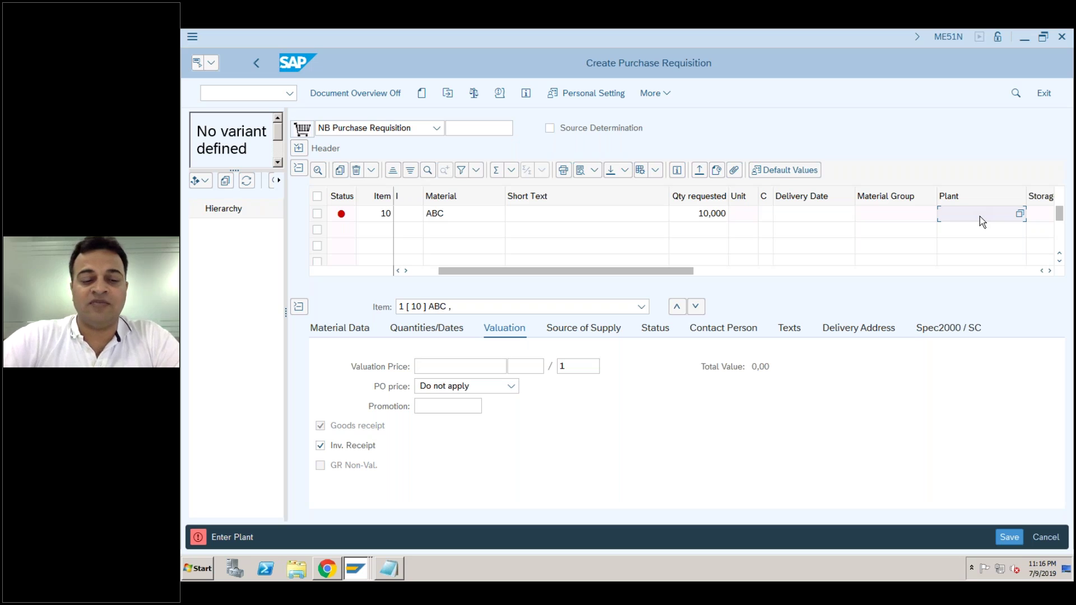
type("sl02")
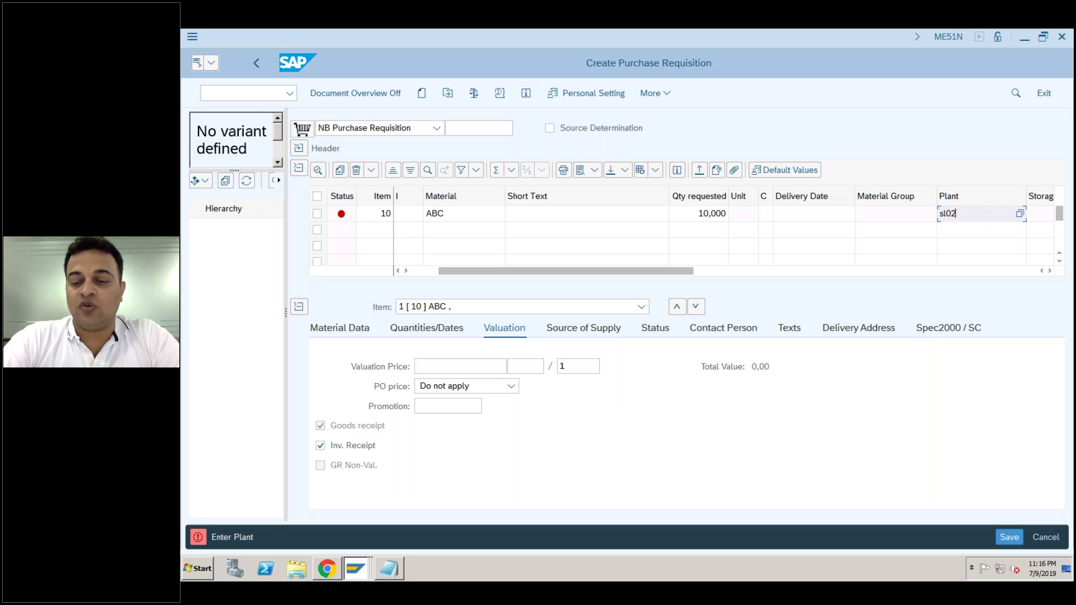
key("Return")
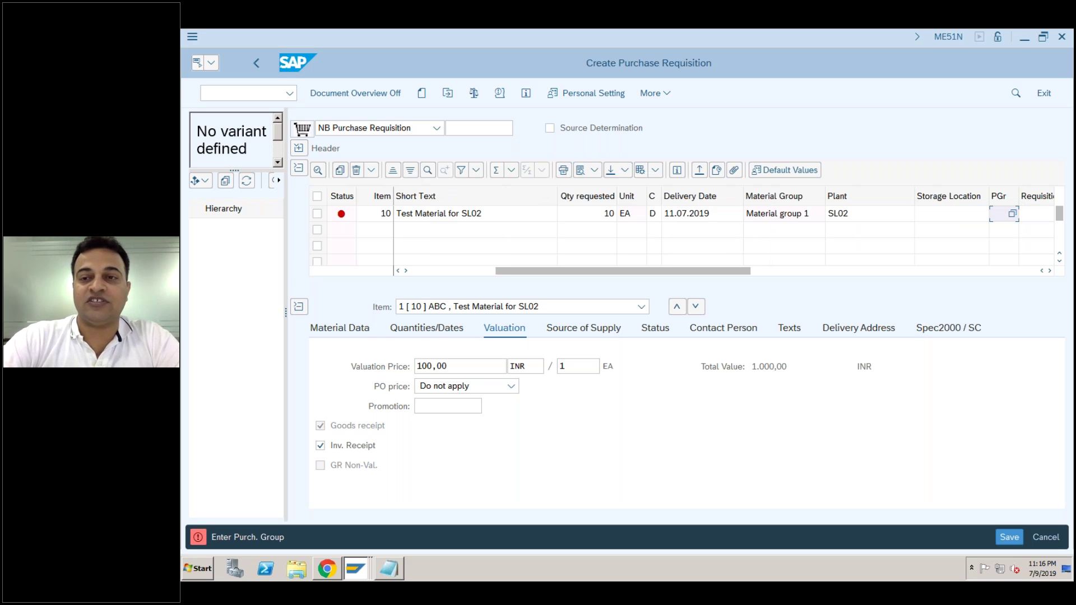
type("001")
key("Return")
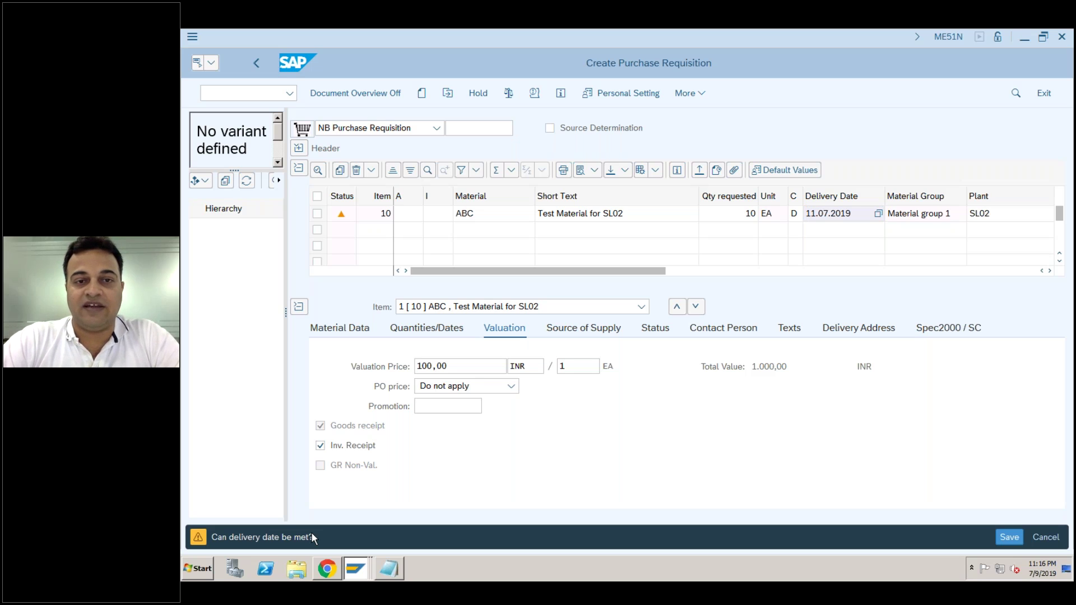
key("Return")
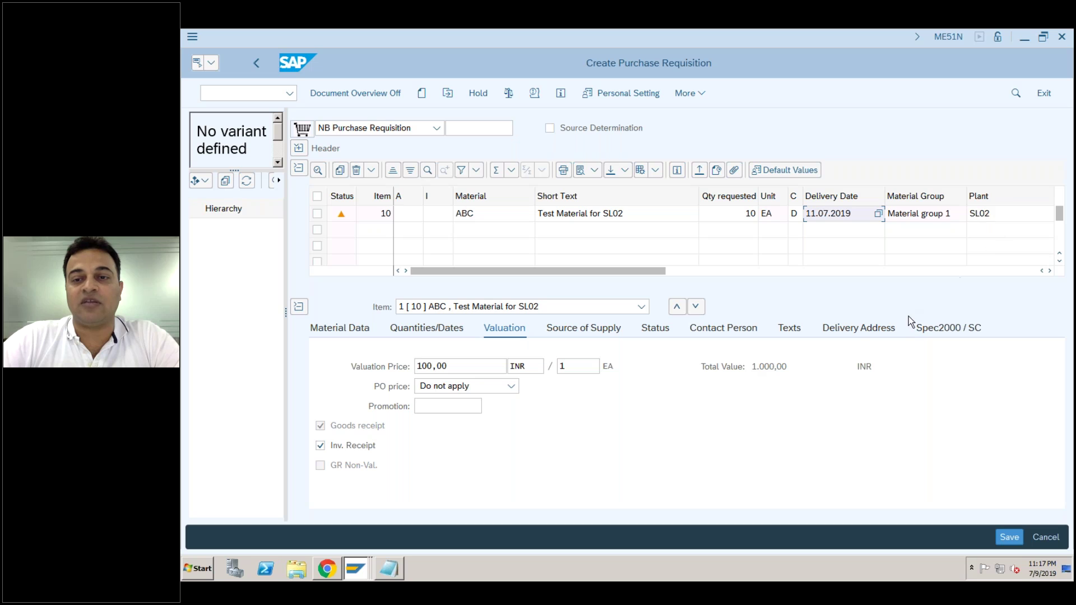
Save the purchase requisition and copy its document number.
left_click(1015, 542)
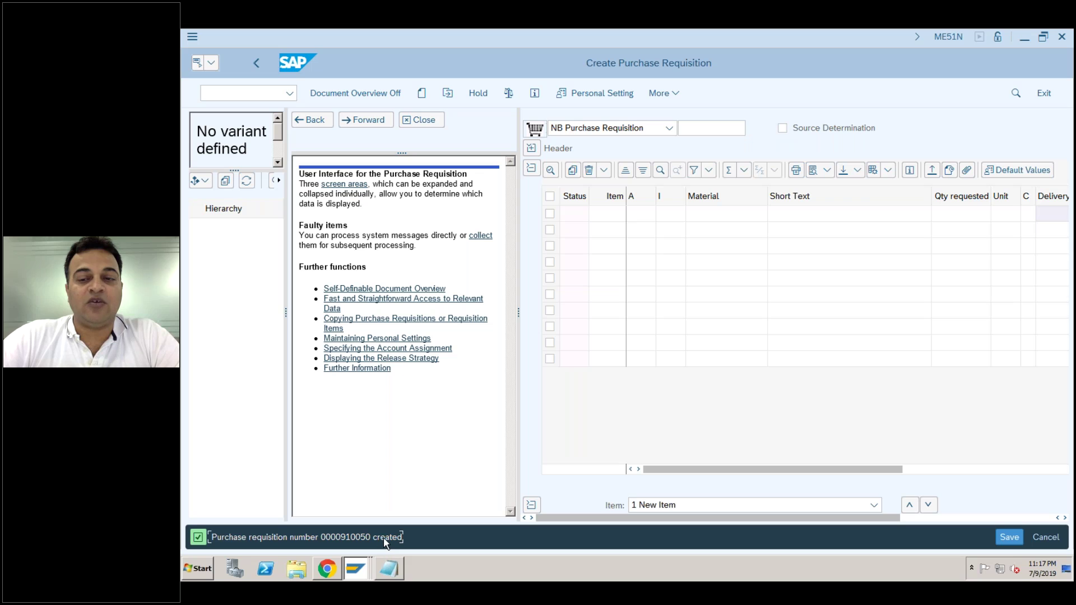
left_click(322, 537)
left_click_drag(342, 541, 362, 539)
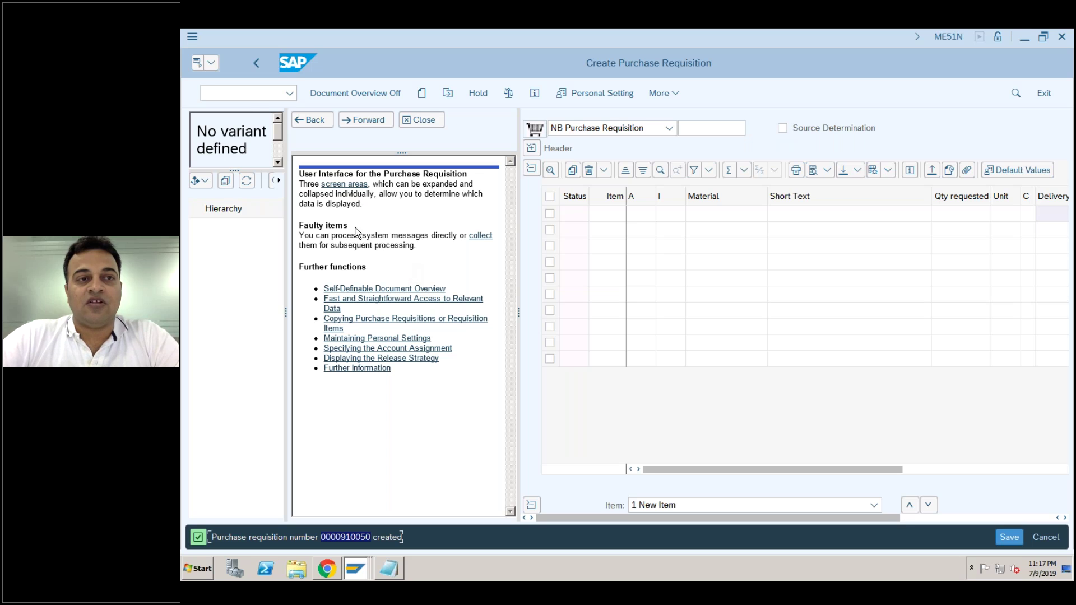
Leave the requisition transaction and start ME21N to create a purchase order.
left_click(252, 93)
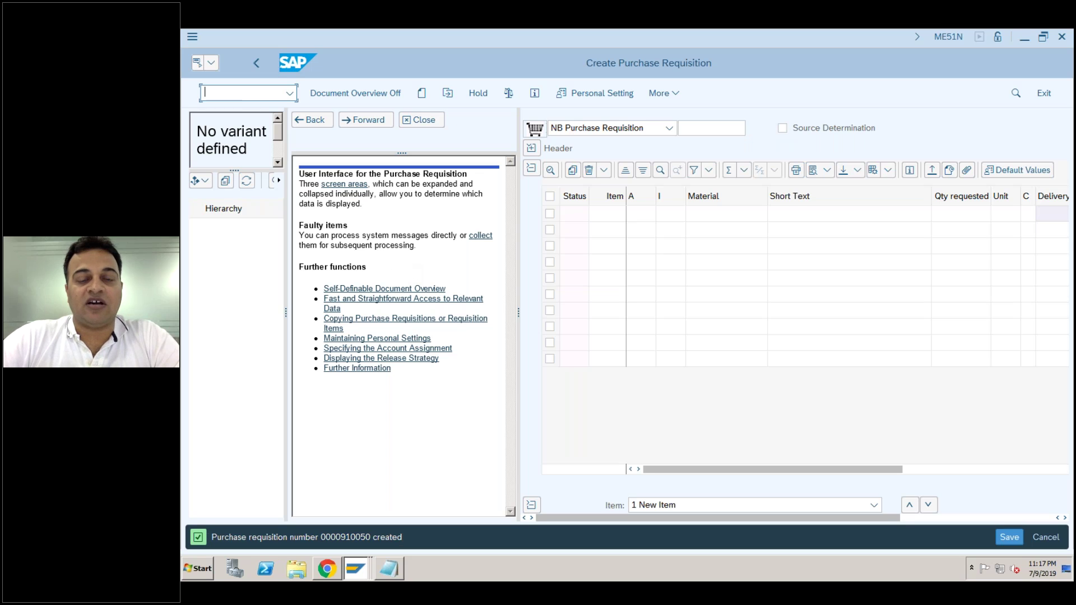
type("/nm")
type("e51n")
key("BackSpace")
key("BackSpace")
key("BackSpace")
type("21n")
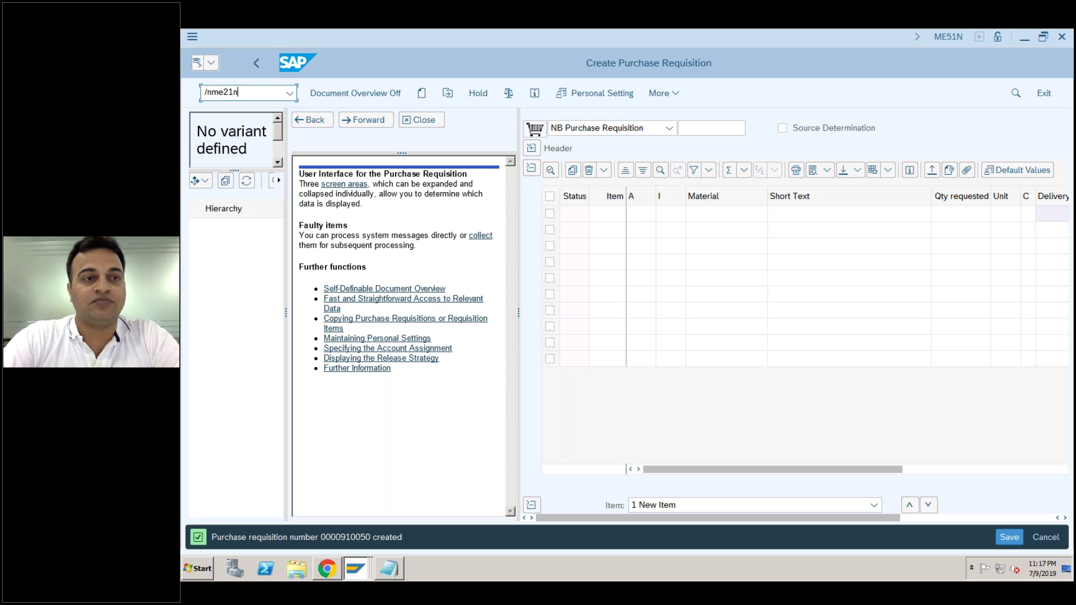
key("Return")
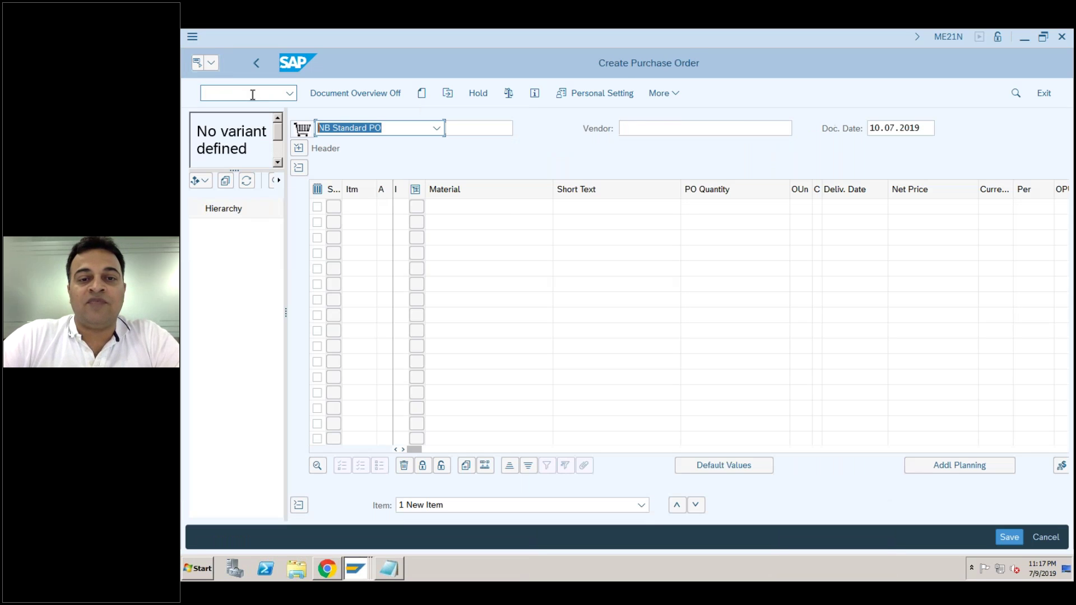
Enter the saved requisition's number as the Purchase Req. reference in the first purchase order item.
left_click(504, 207)
left_click(600, 211)
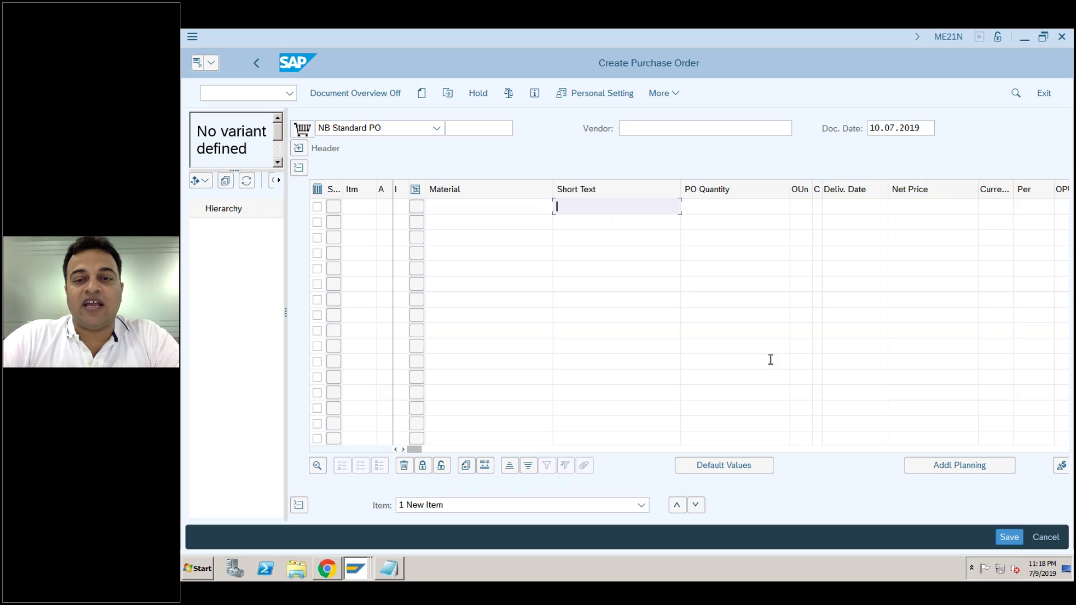
left_click(753, 450)
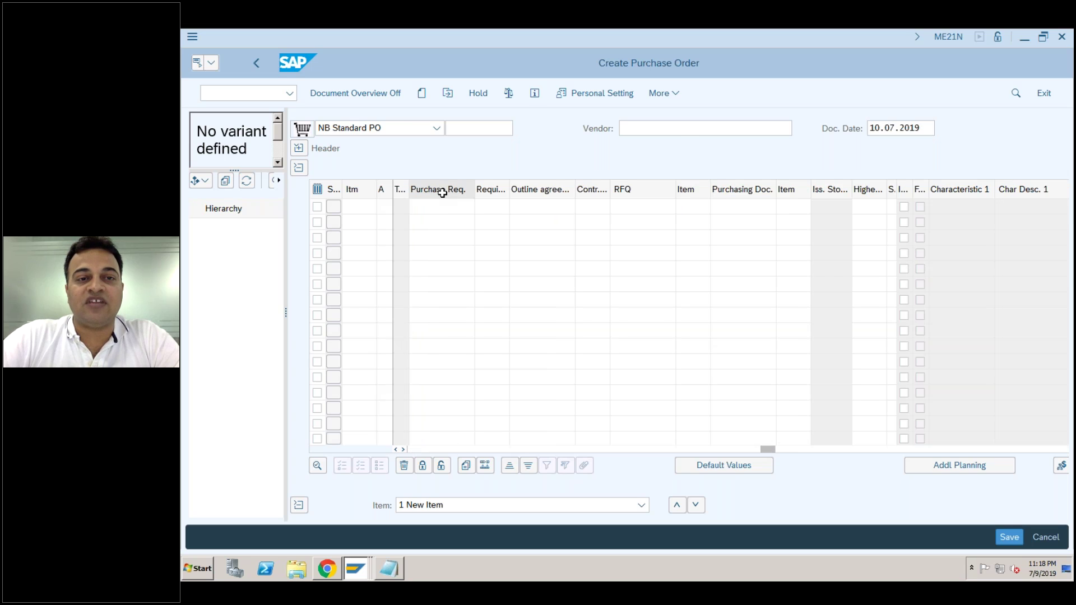
left_click(414, 207)
type("0000910050")
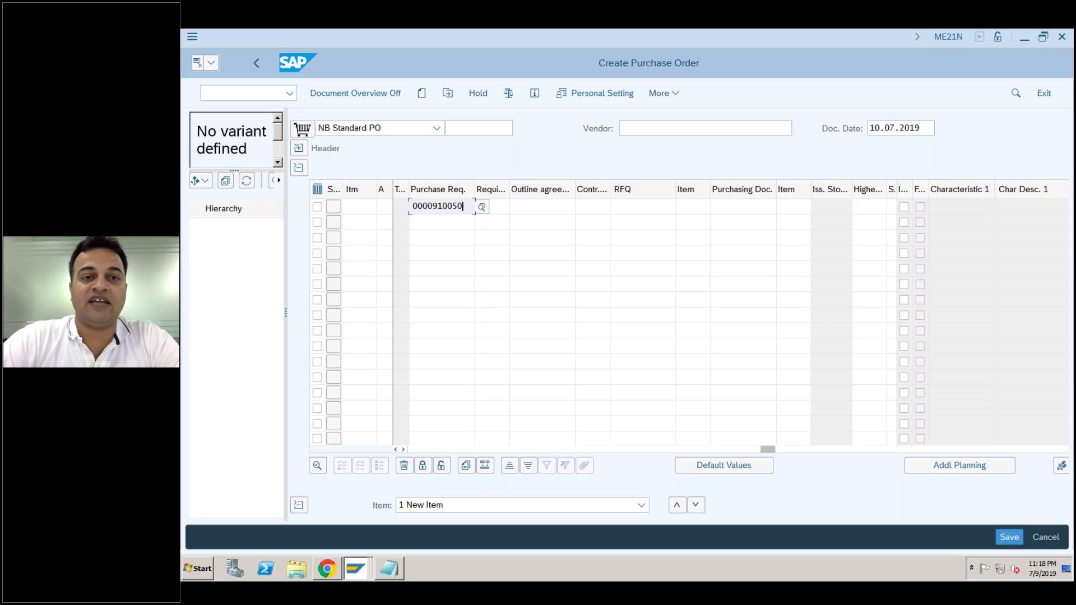
key("Return")
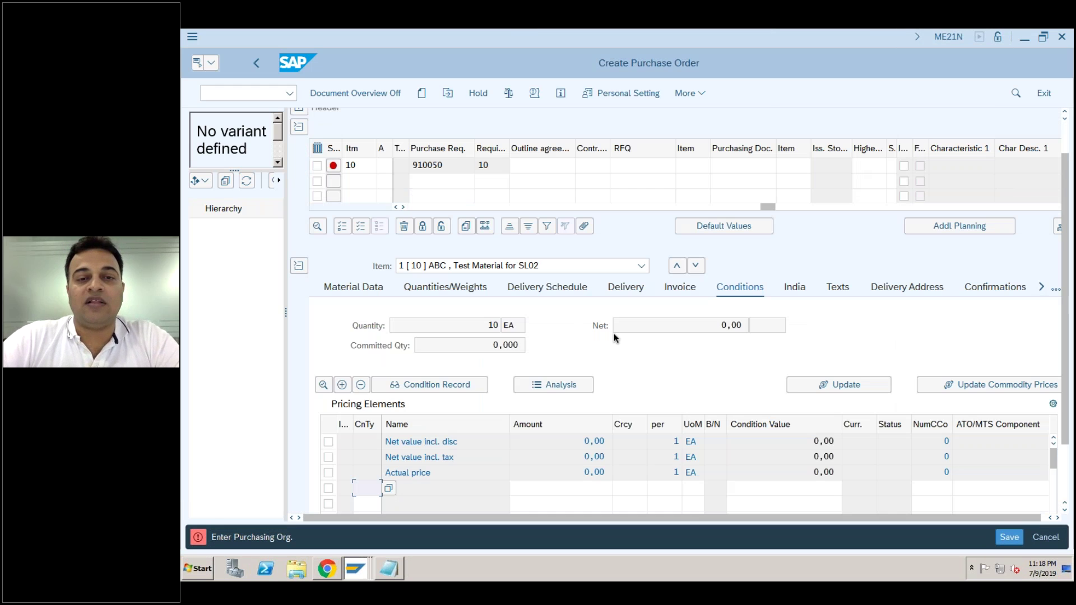
Examine the material, quantity and delivery date adopted from the requisition in the purchase order item.
left_click(584, 207)
left_click(584, 207)
left_click(396, 210)
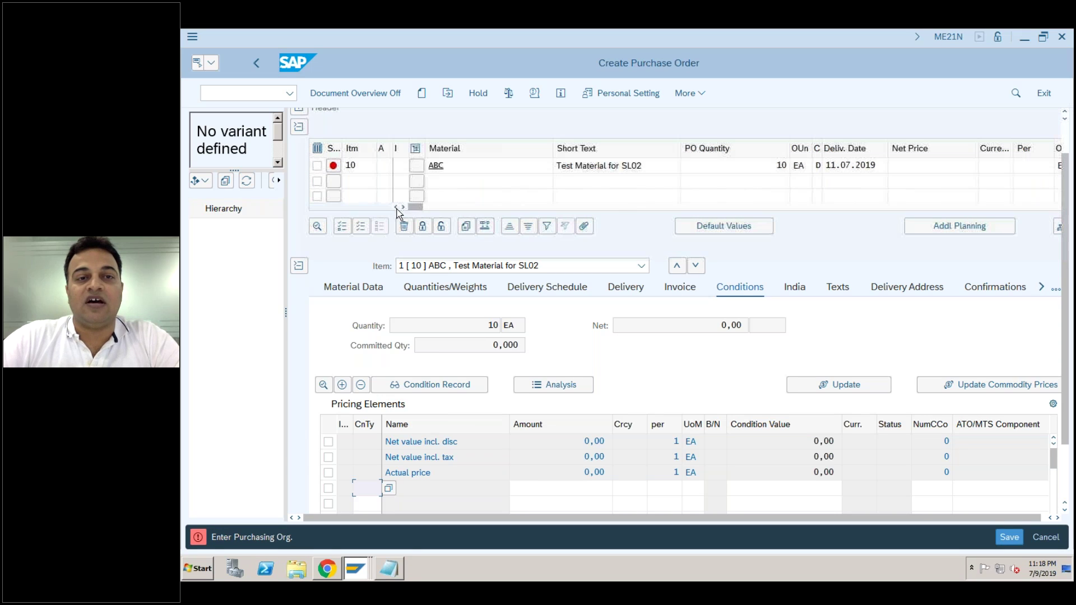
left_click(459, 167)
left_click(777, 165)
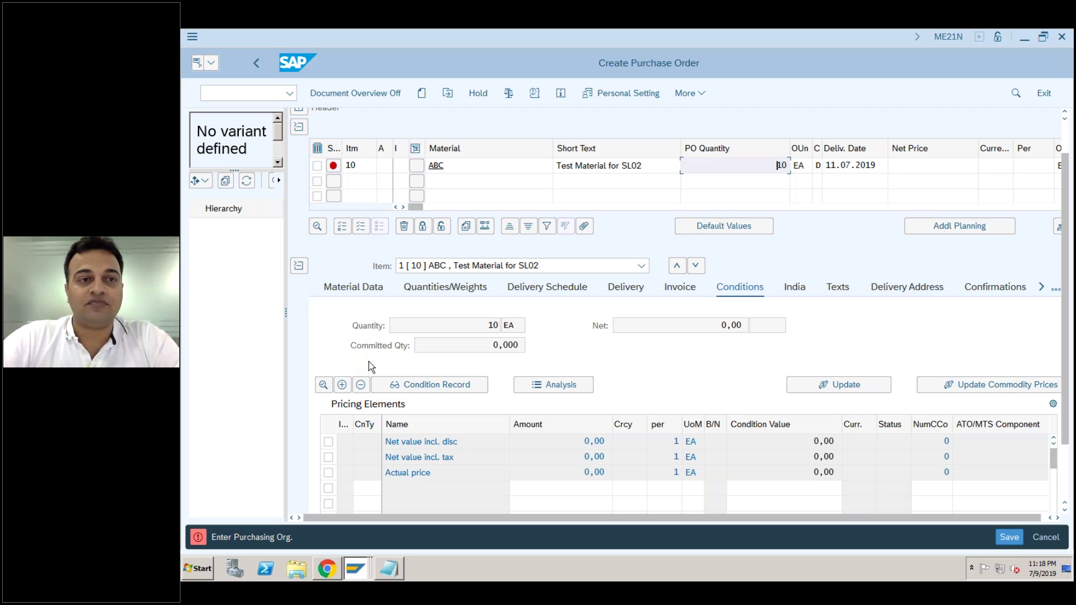
key("Return")
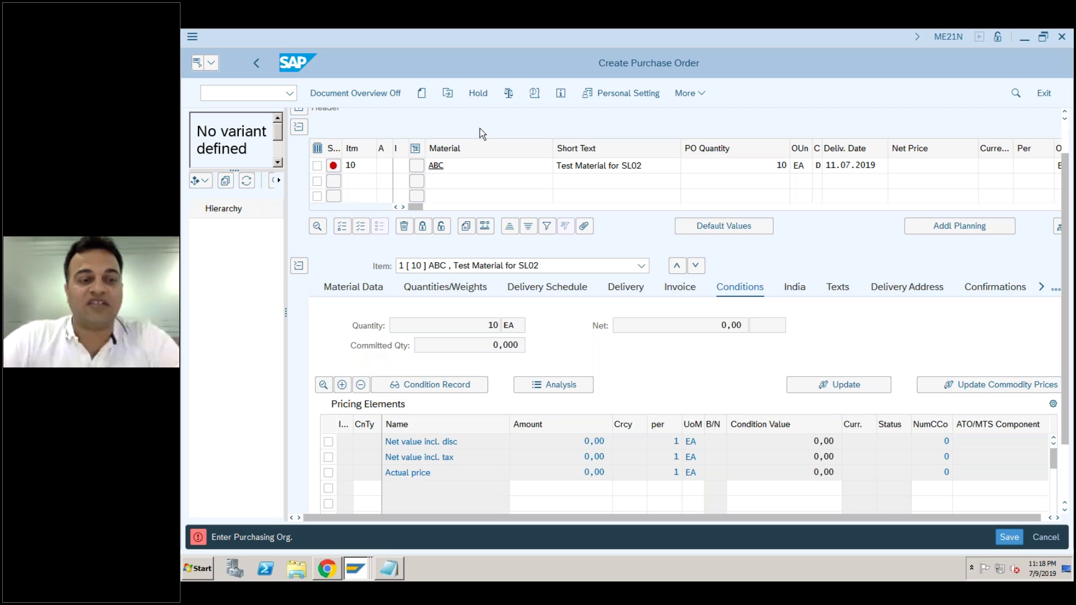
scroll(305, 118, "up", 1)
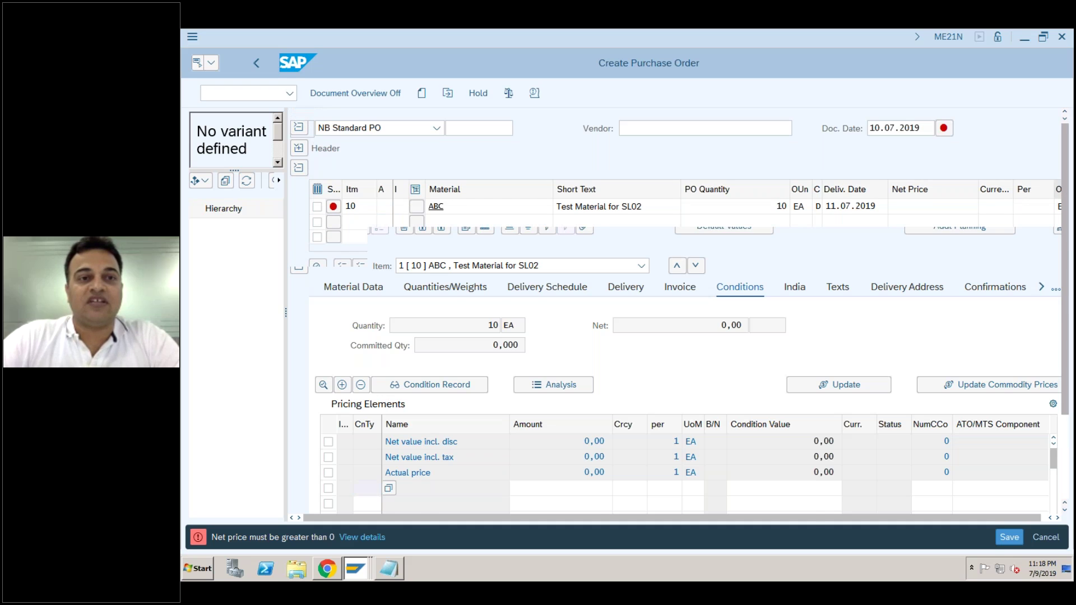
Set the purchasing organization to SL02 in the purchase order header's organizational data.
left_click(299, 149)
type("s")
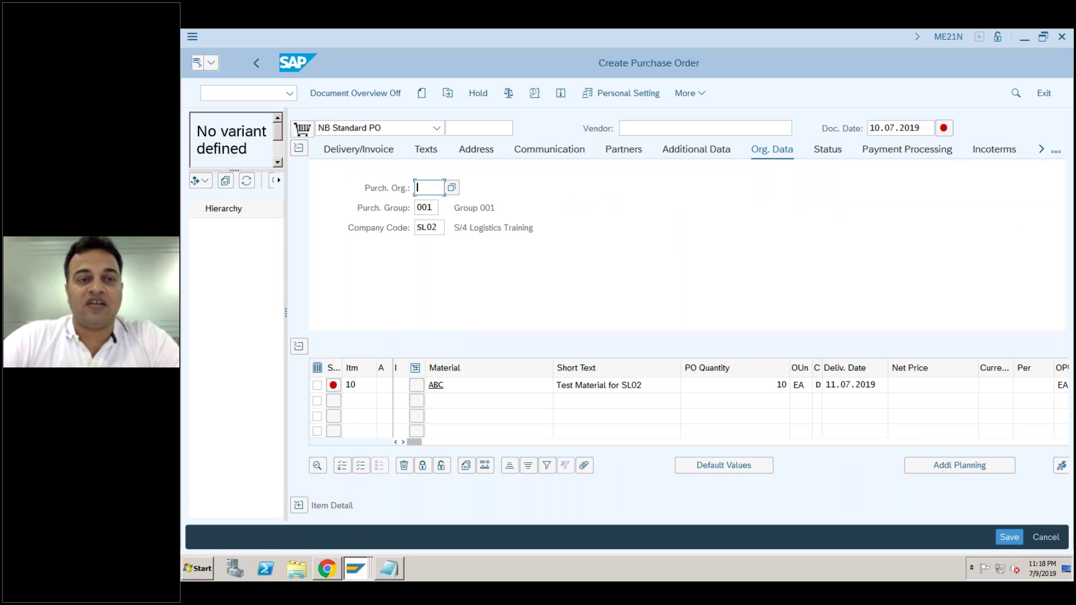
type("l02")
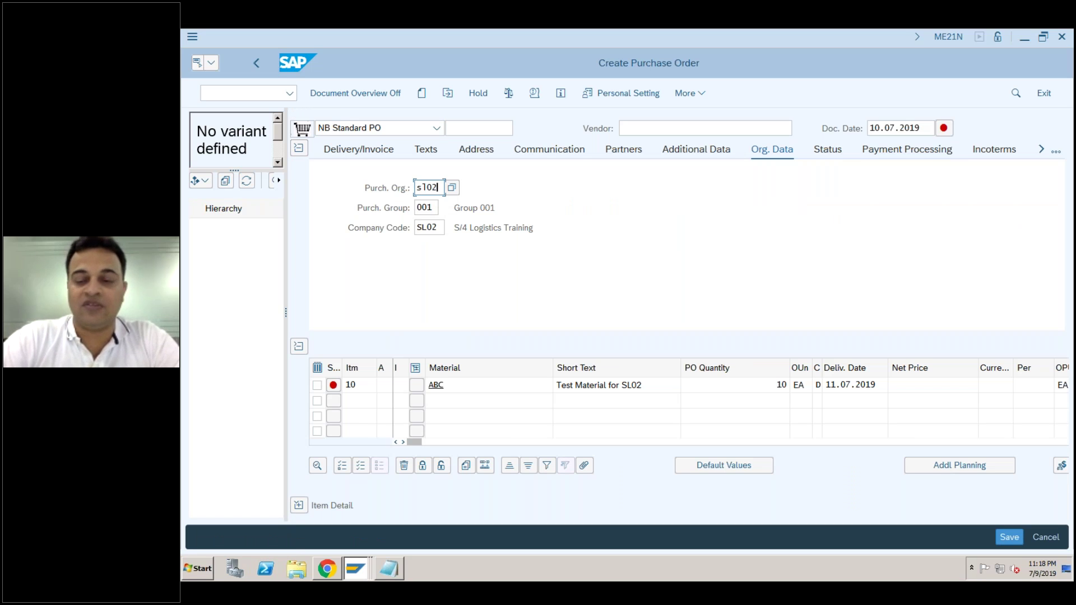
key("Return")
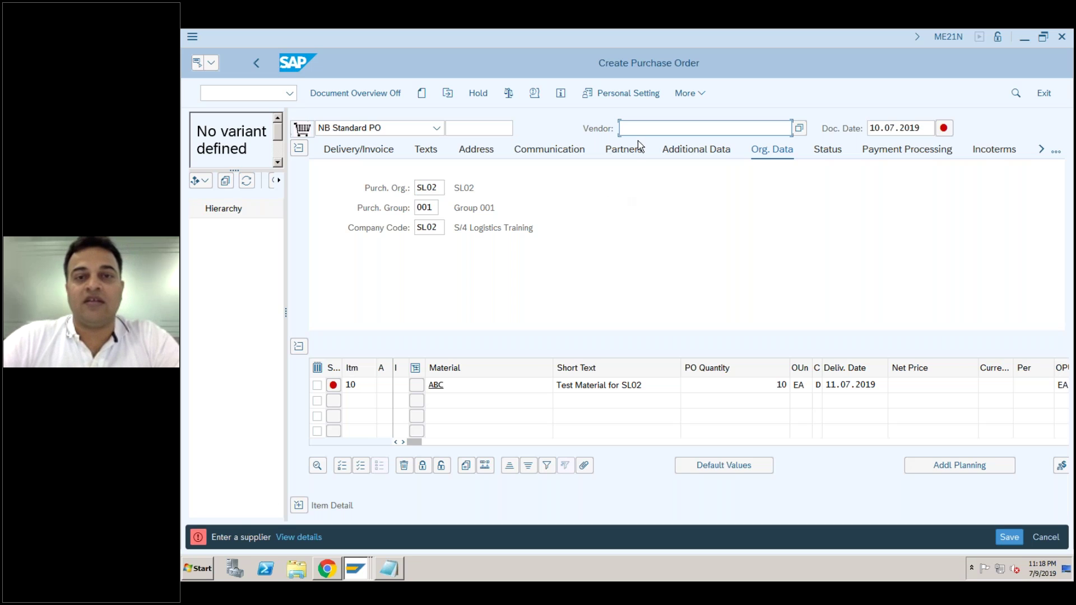
Search for suppliers in company code SL02 and adopt Amazon as the purchase order's vendor.
left_click(799, 127)
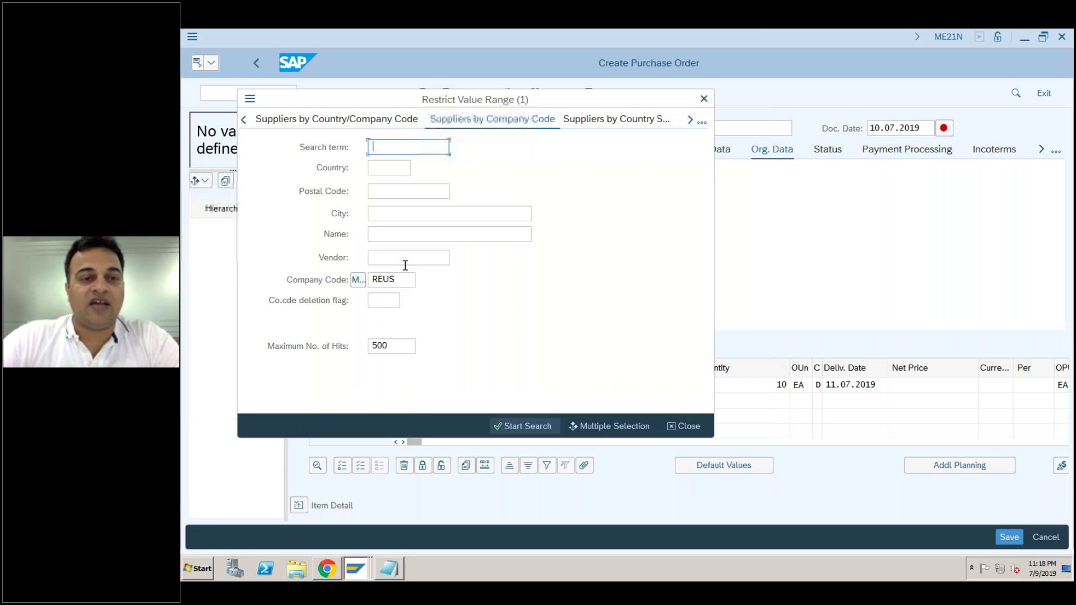
double_click(384, 279)
type("sl02")
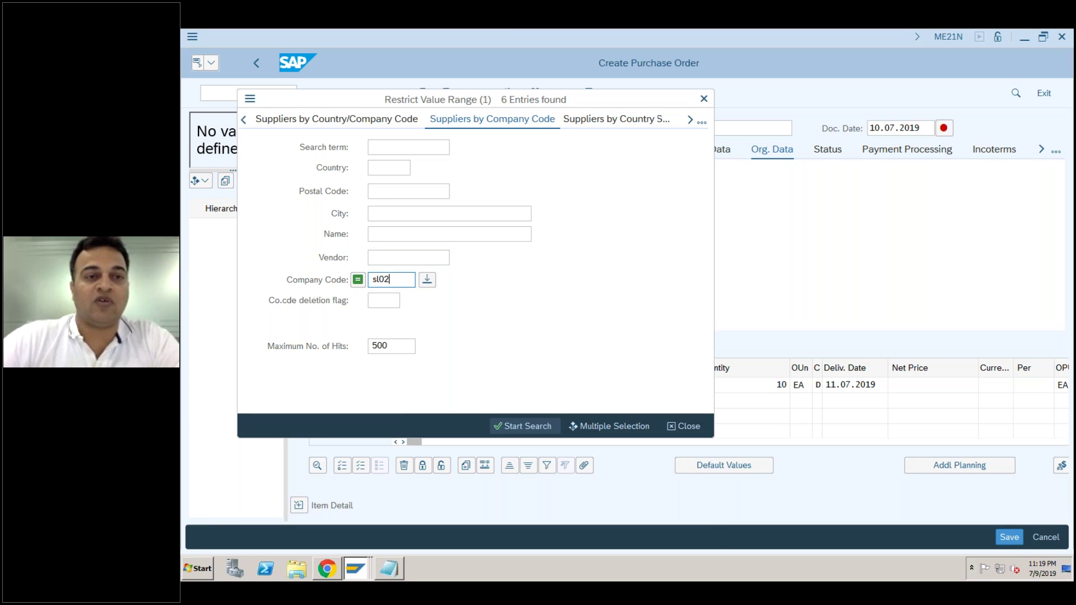
key("Return")
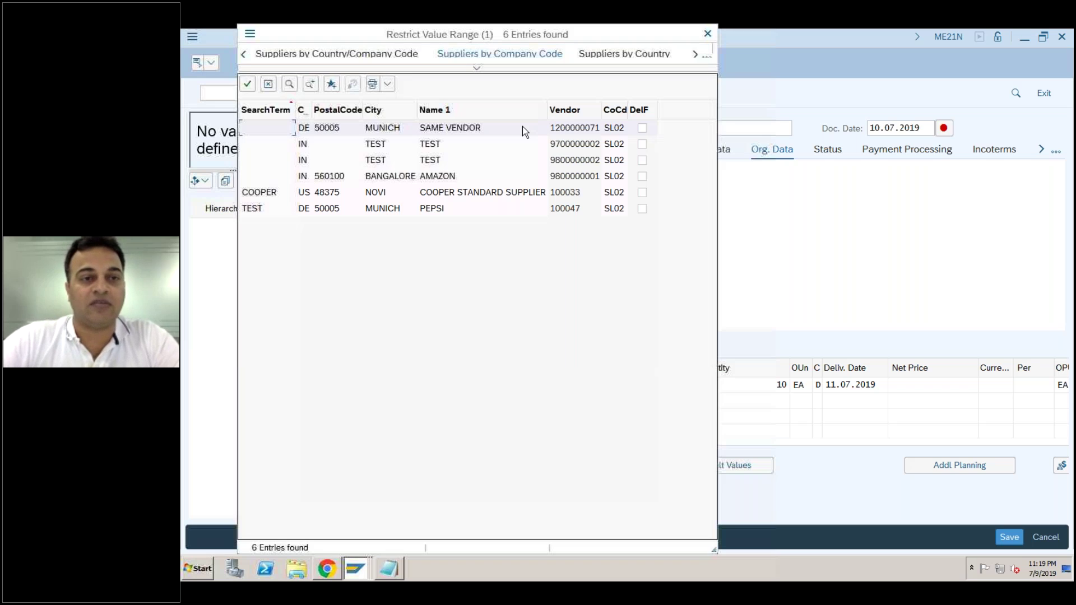
double_click(445, 177)
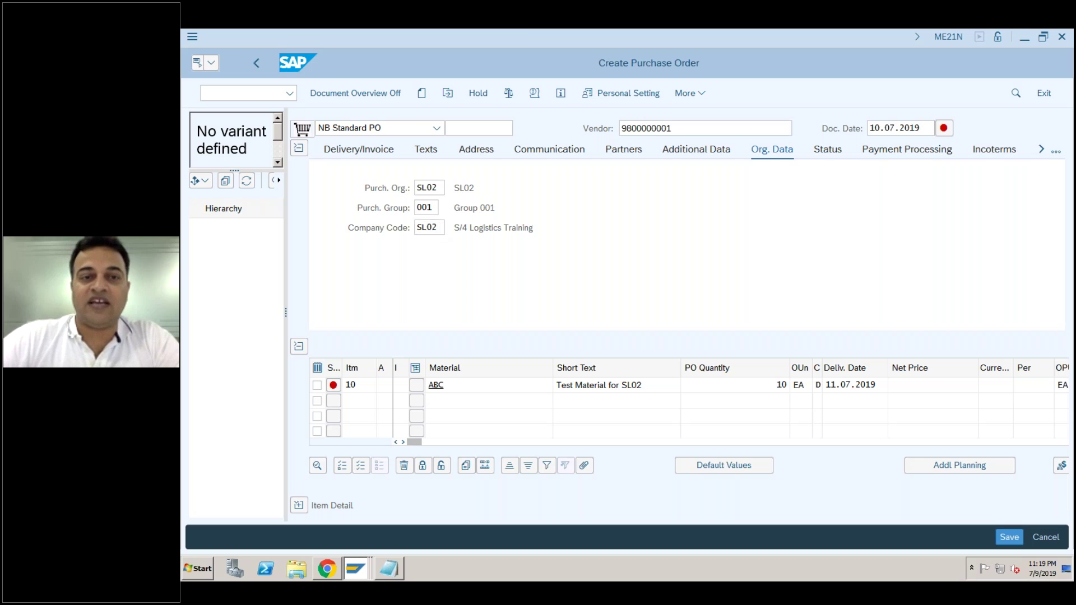
key("Return")
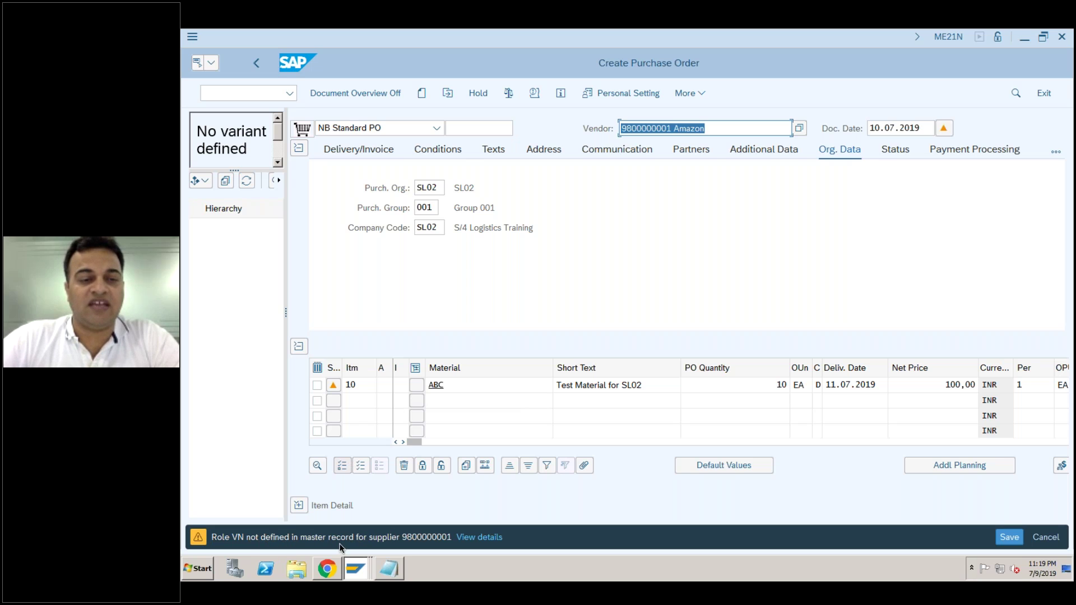
Save the purchase order and copy its document number.
left_click(1006, 539)
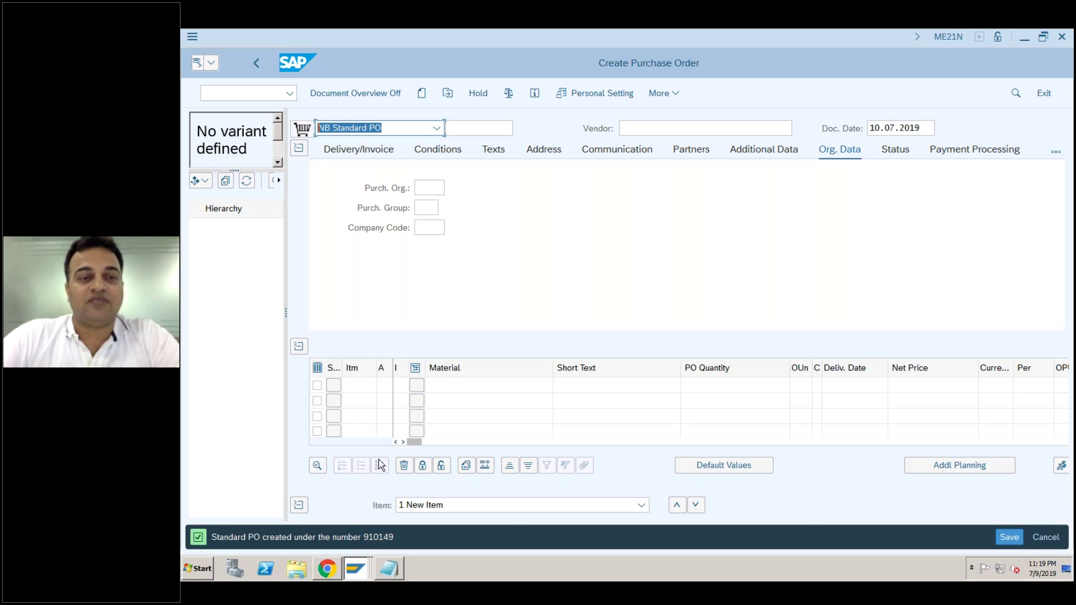
left_click(374, 540)
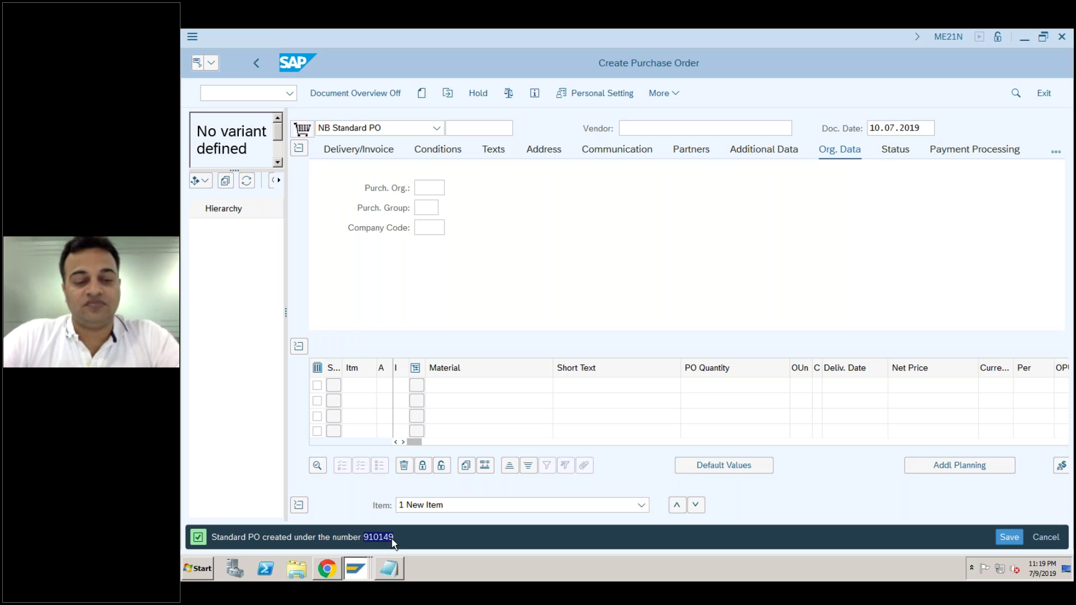
Check the goods receipt transaction code in the Notepad notes and start MIGO in place of the purchase order transaction.
left_click(204, 92)
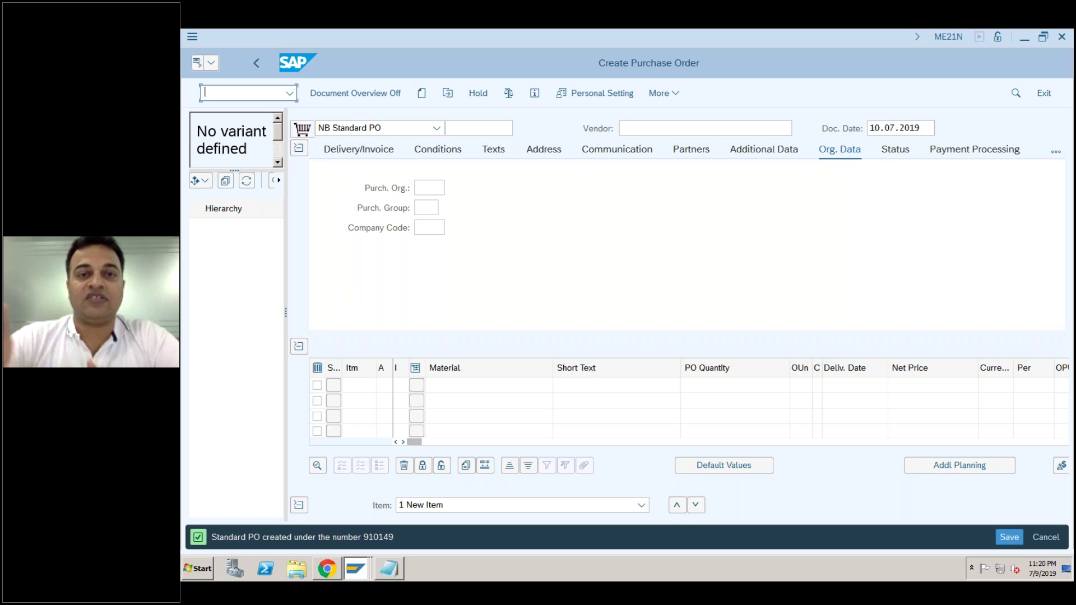
type("/")
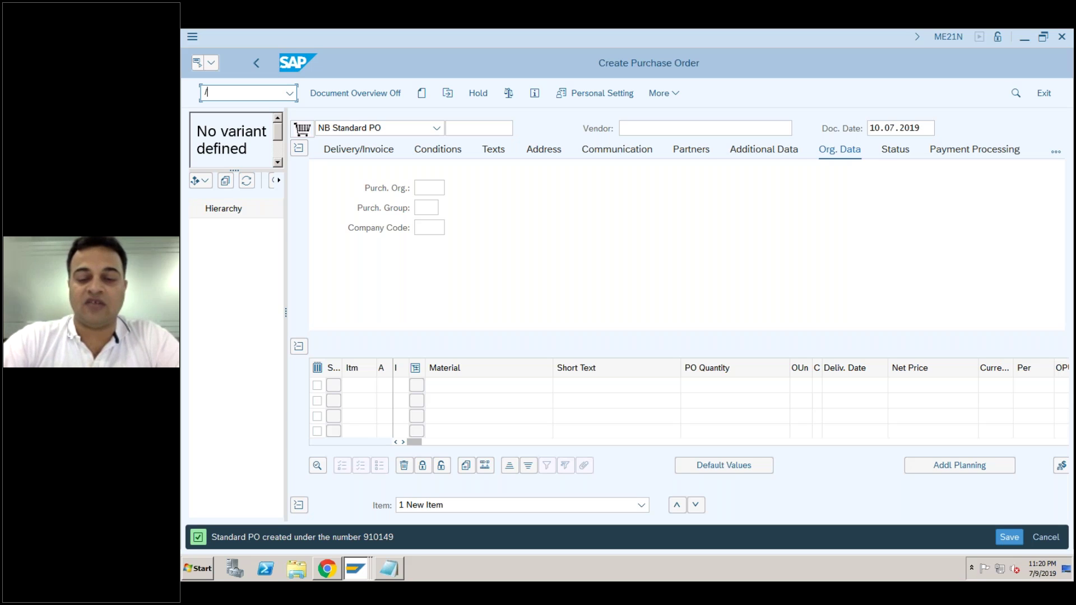
type("nmigo")
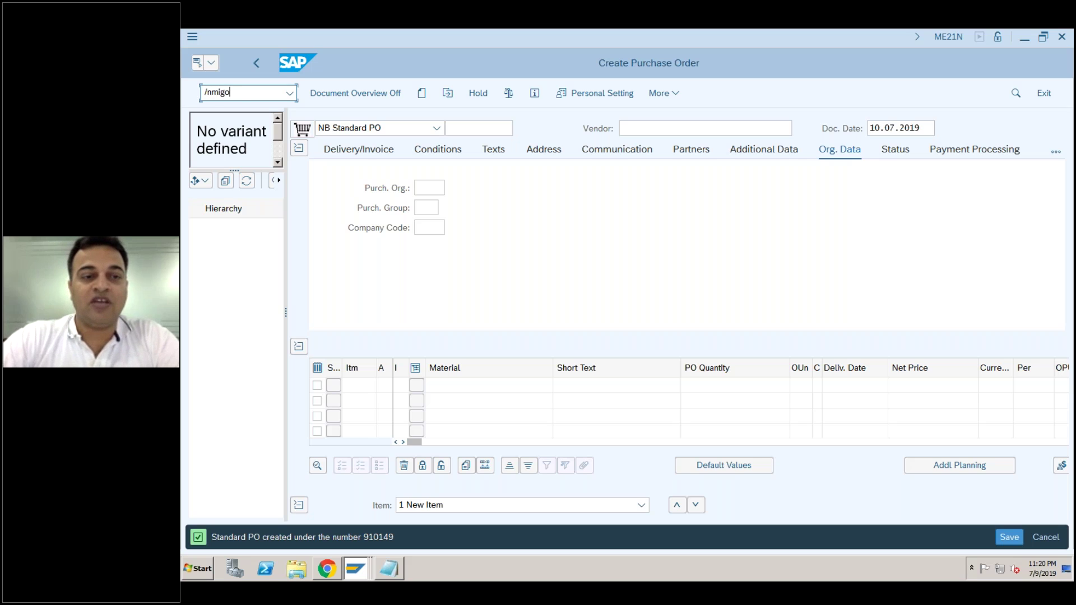
mouse_move(387, 571)
left_click(387, 570)
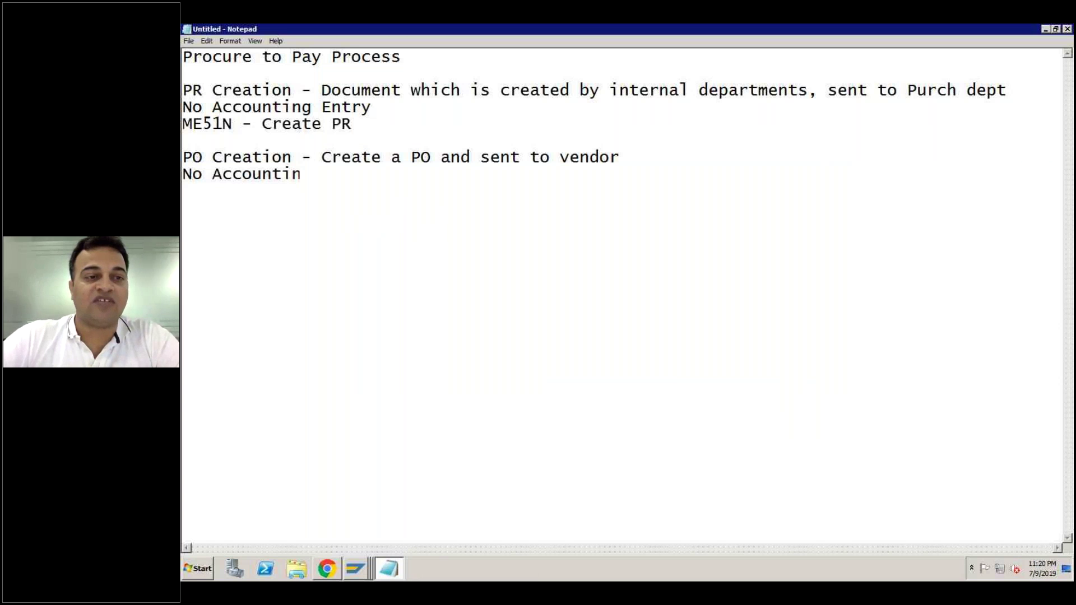
left_click(355, 571)
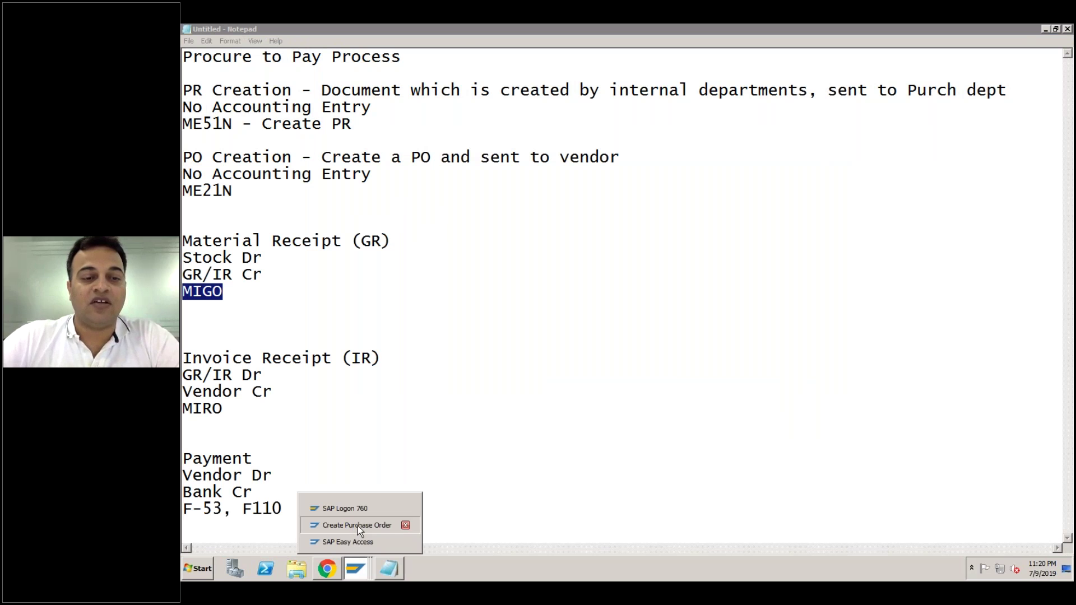
left_click(358, 526)
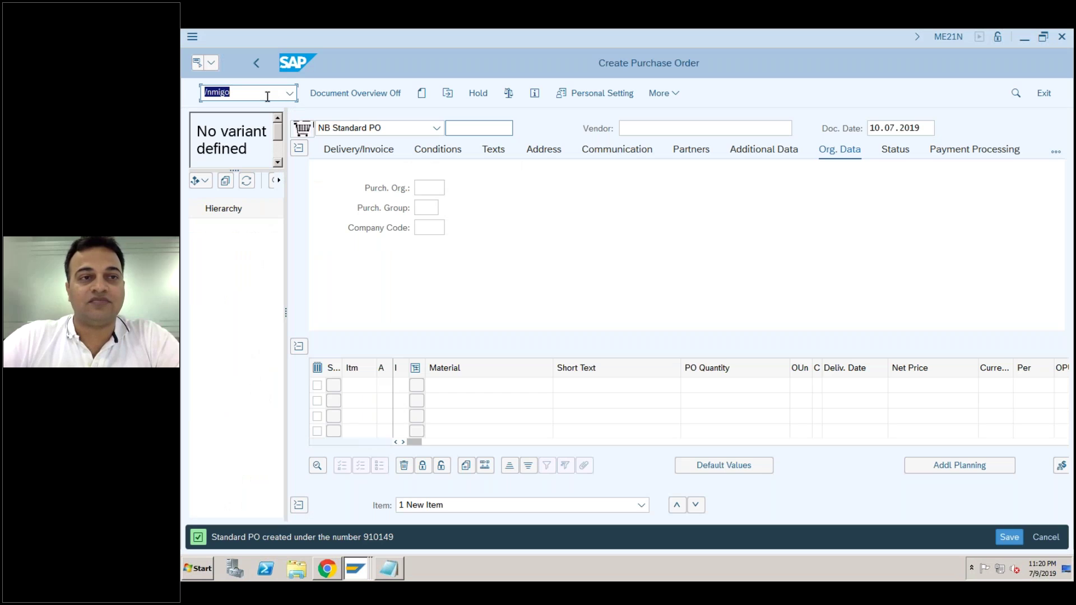
key("Return")
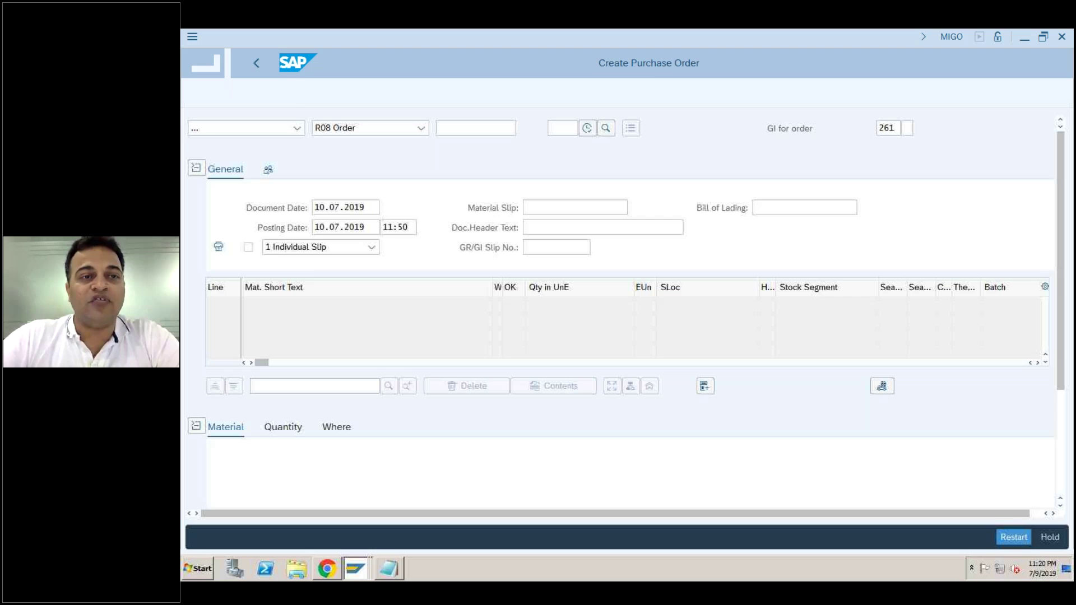
Set up an A01 Goods Receipt with reference R01 Purchase Order and load the saved purchase order by its number.
left_click(299, 129)
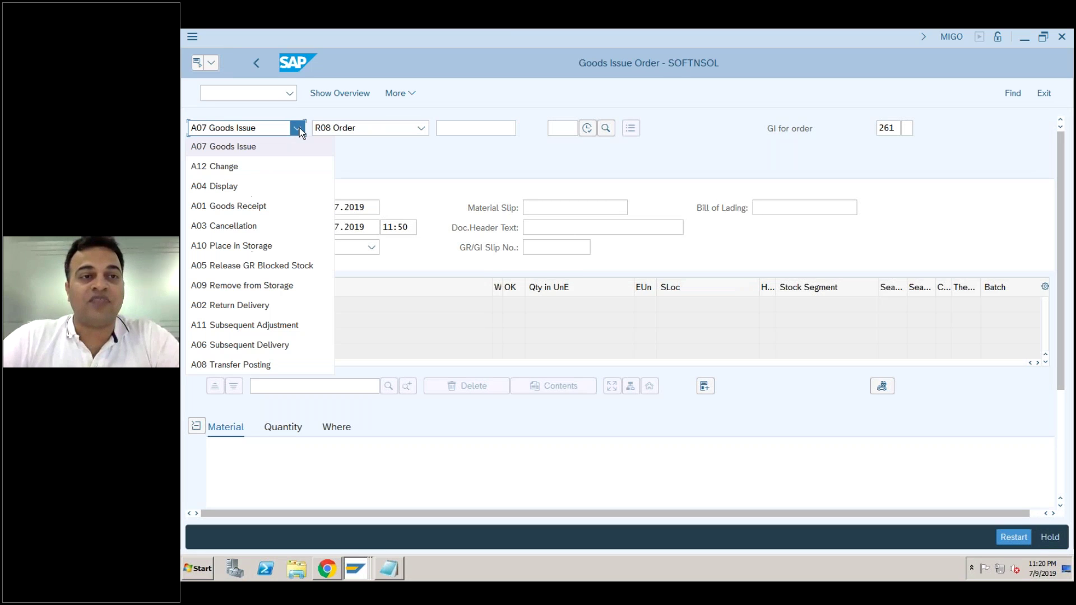
left_click(227, 208)
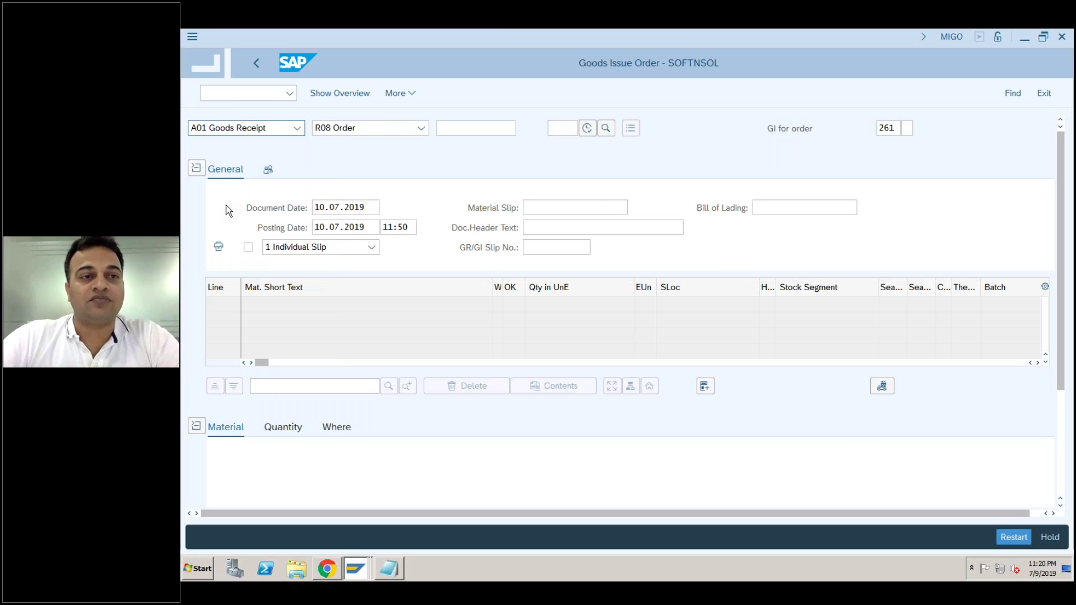
left_click(422, 128)
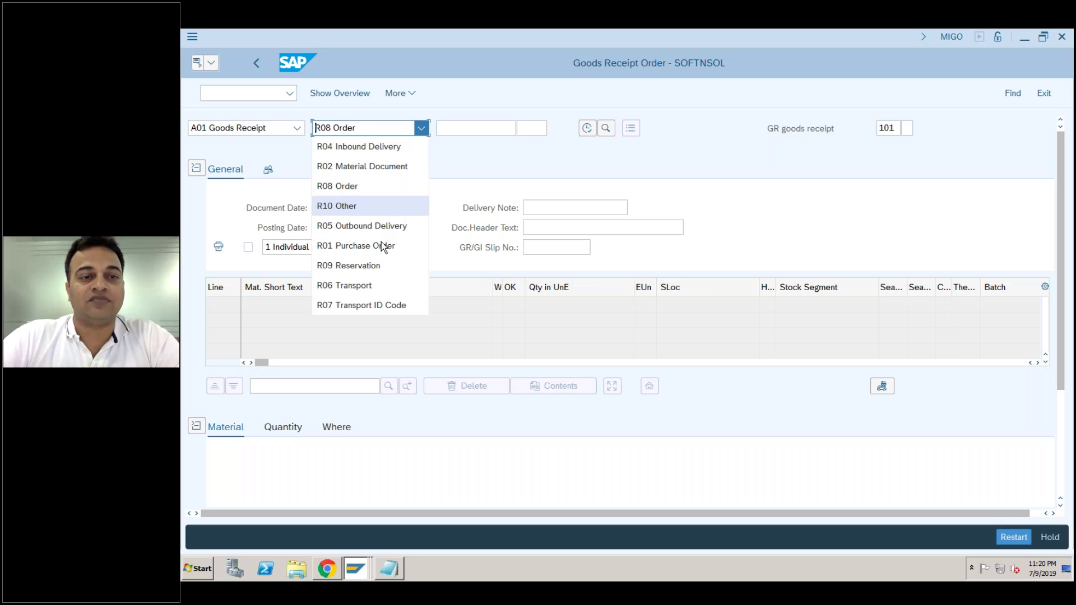
left_click(375, 249)
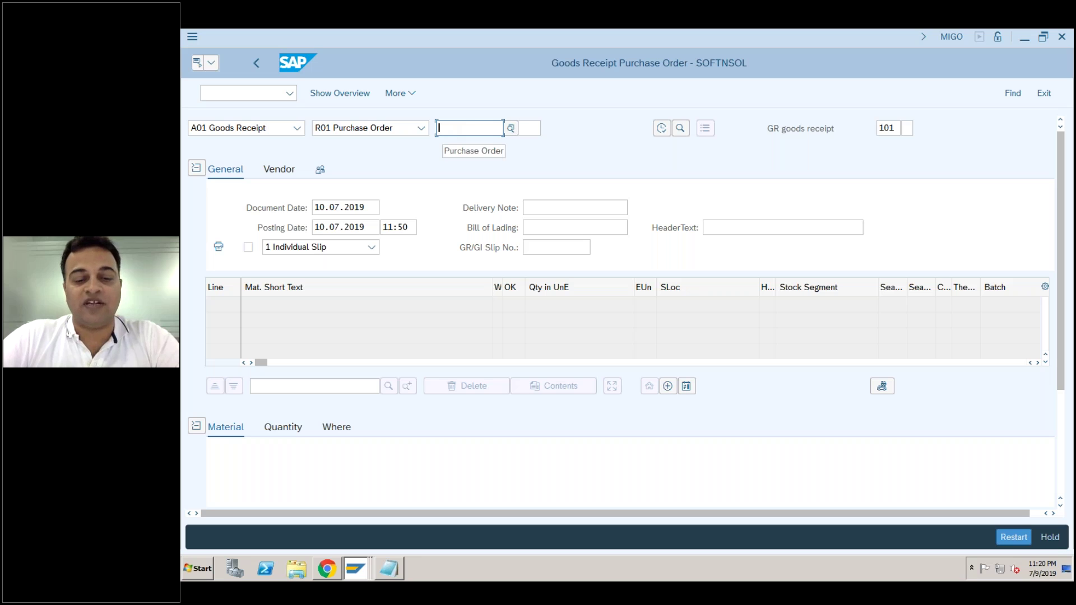
type("910149")
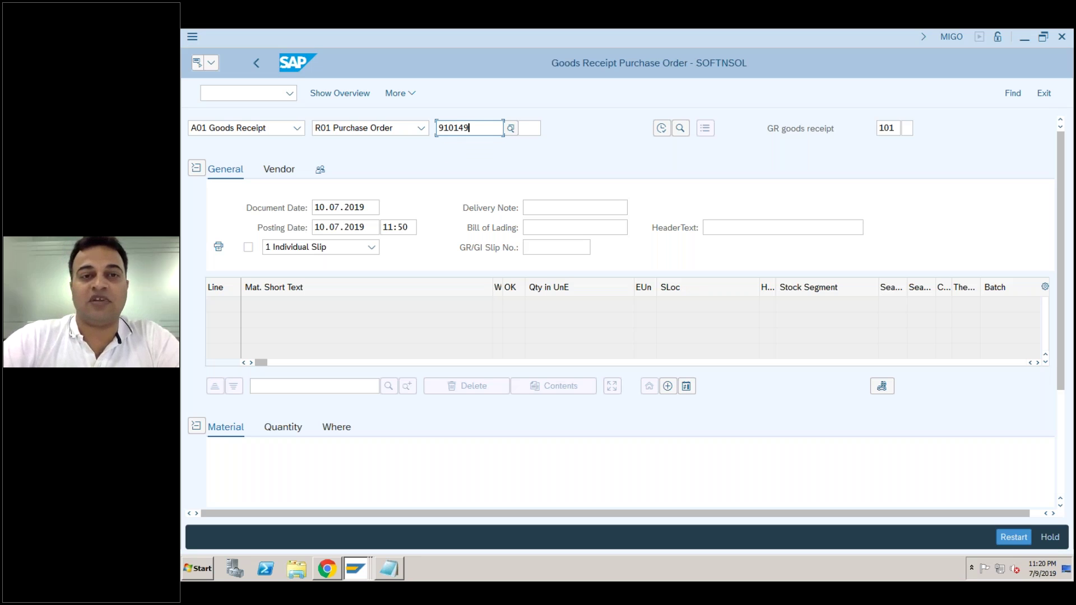
key("Return")
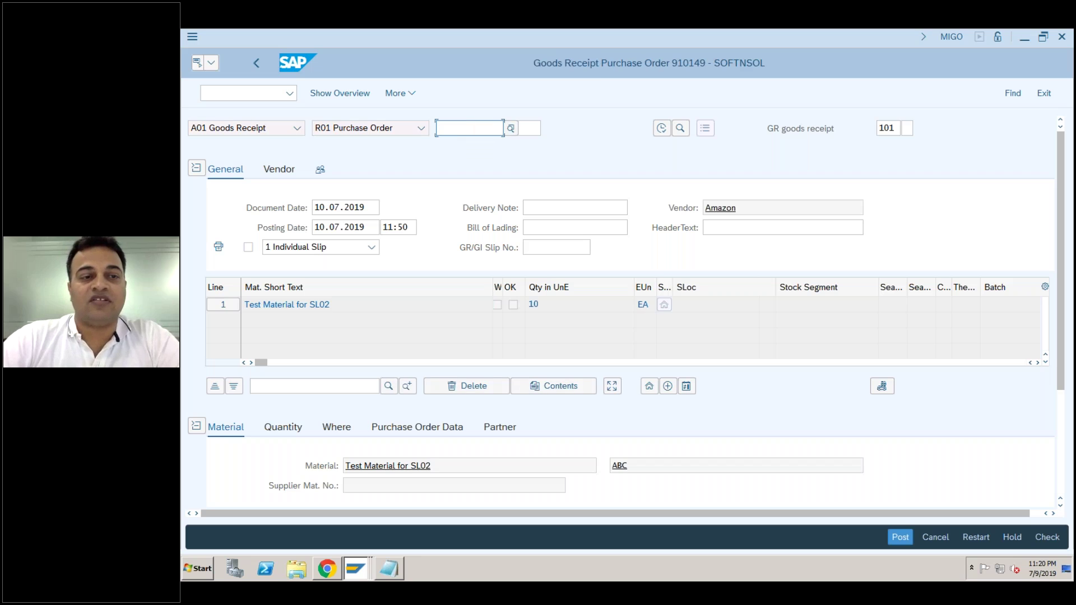
Check the received item's quantity, then assign storage location SL02 to the item and mark it as Item OK.
left_click(346, 308)
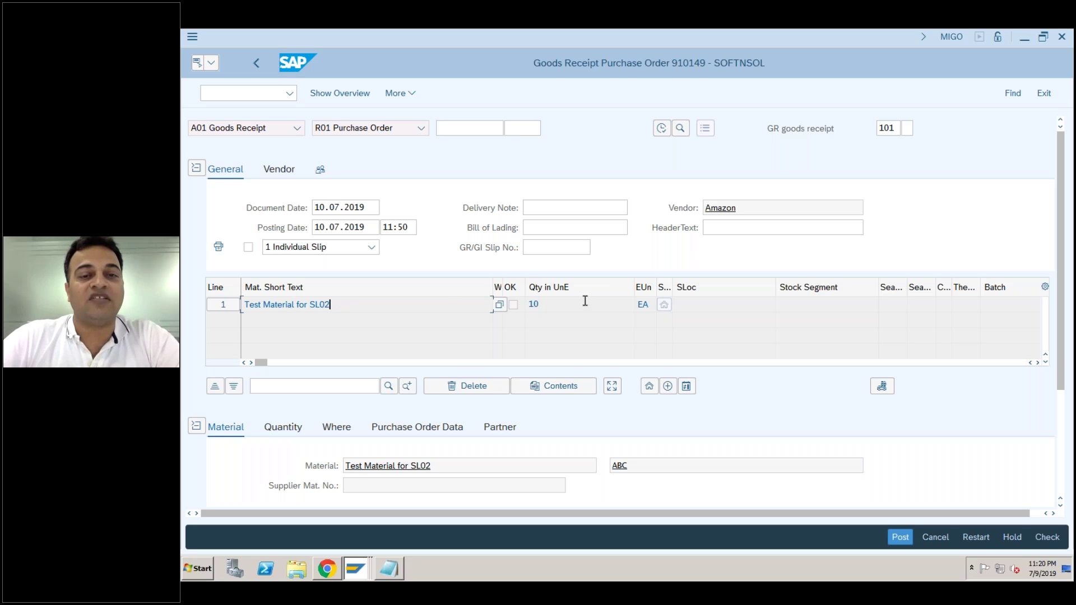
left_click(549, 307)
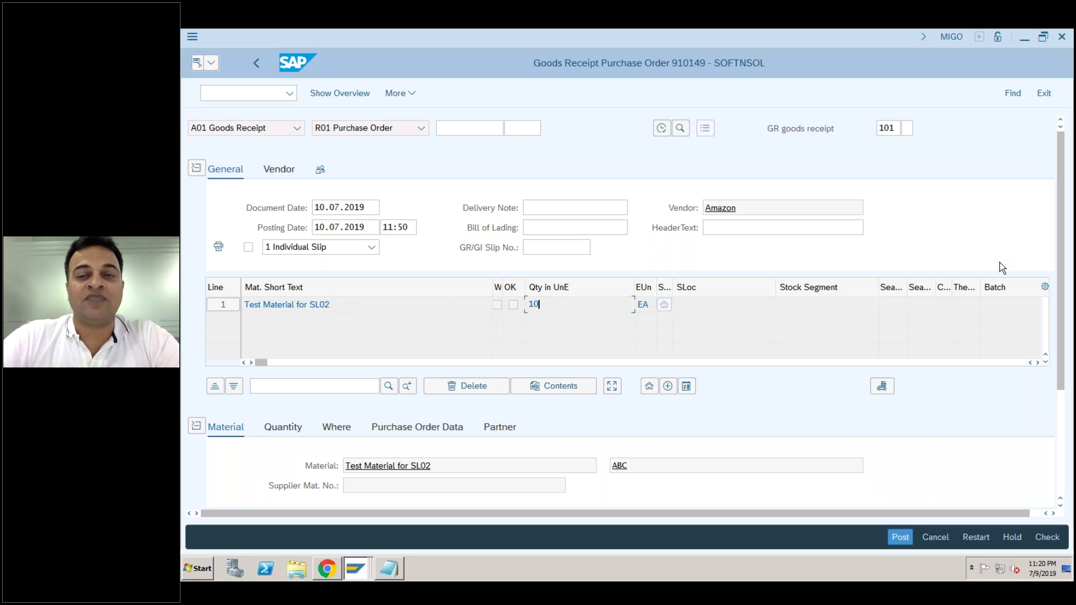
scroll(1055, 278, "down", 5)
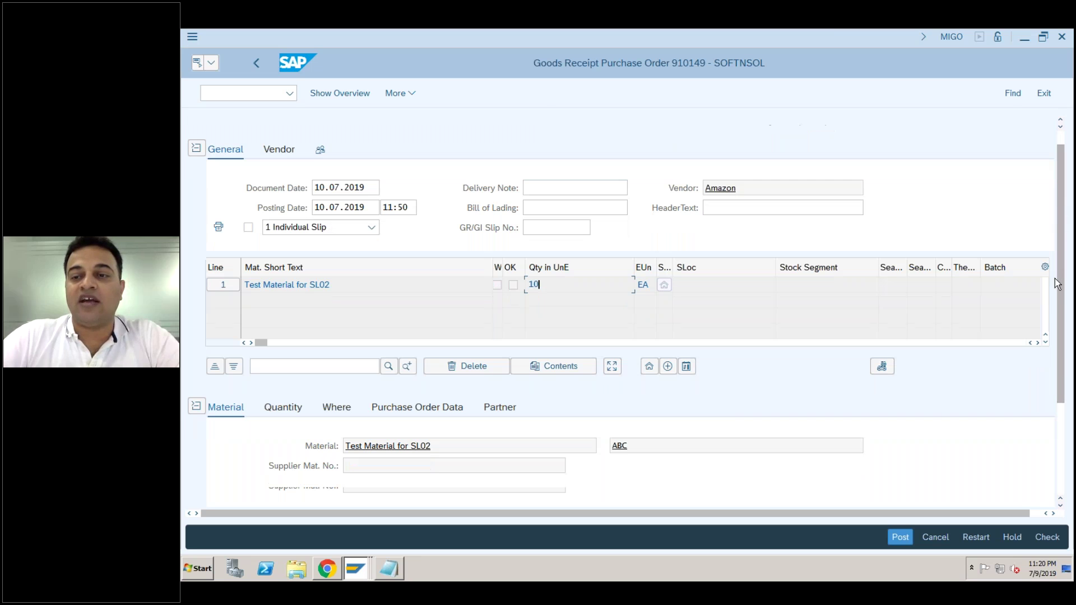
left_click(293, 272)
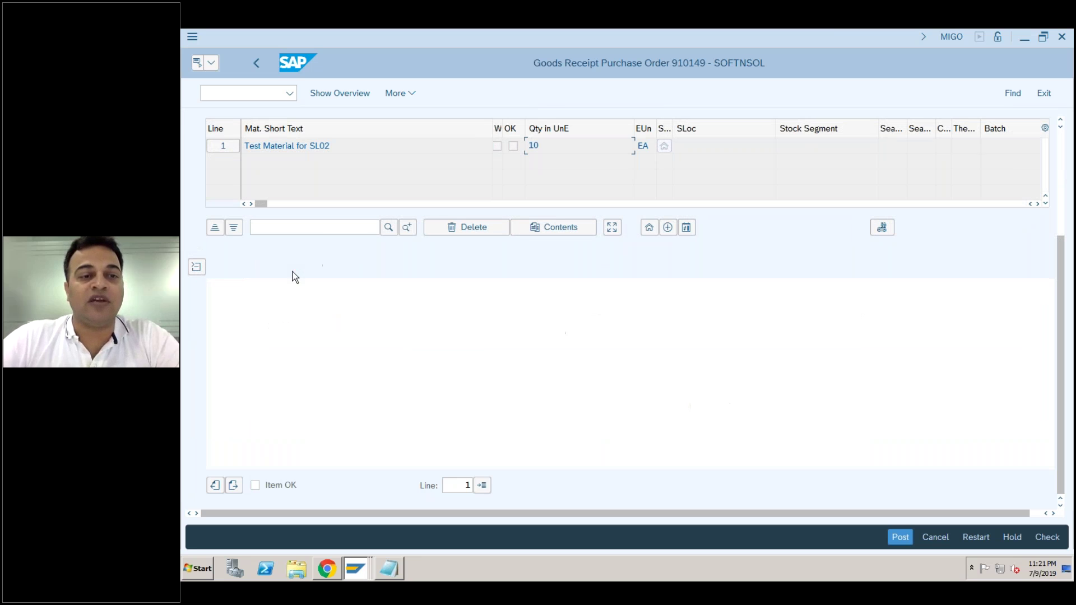
left_click(351, 306)
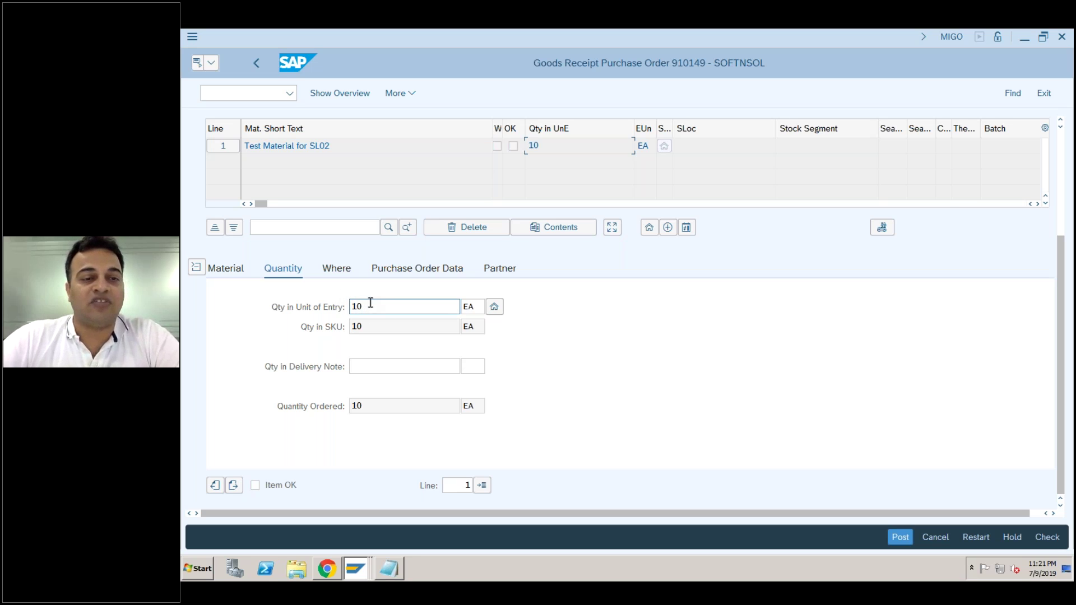
left_click(344, 271)
left_click(375, 366)
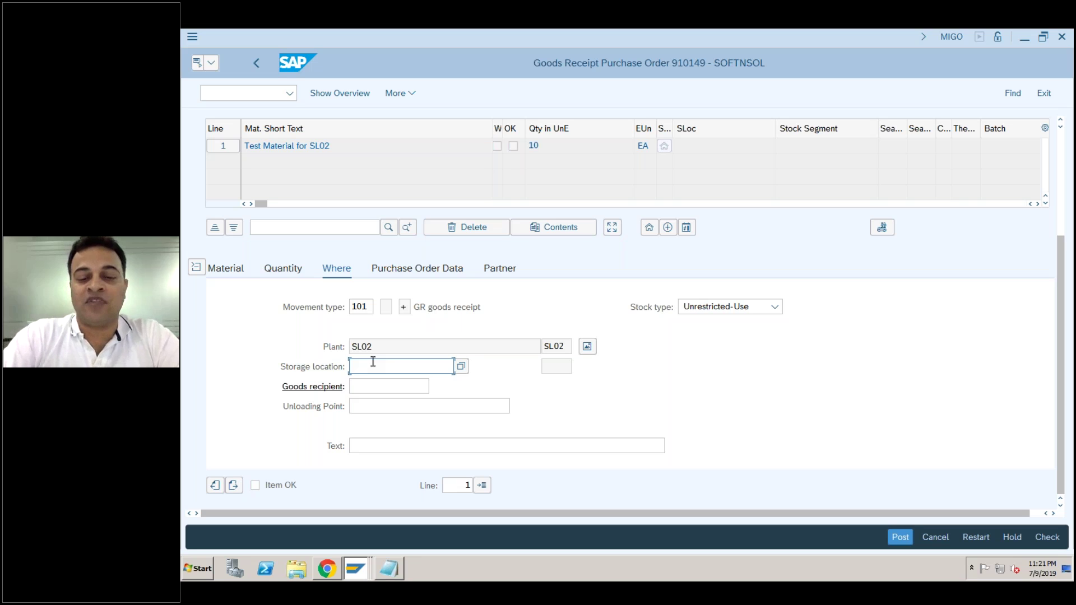
type("sl02")
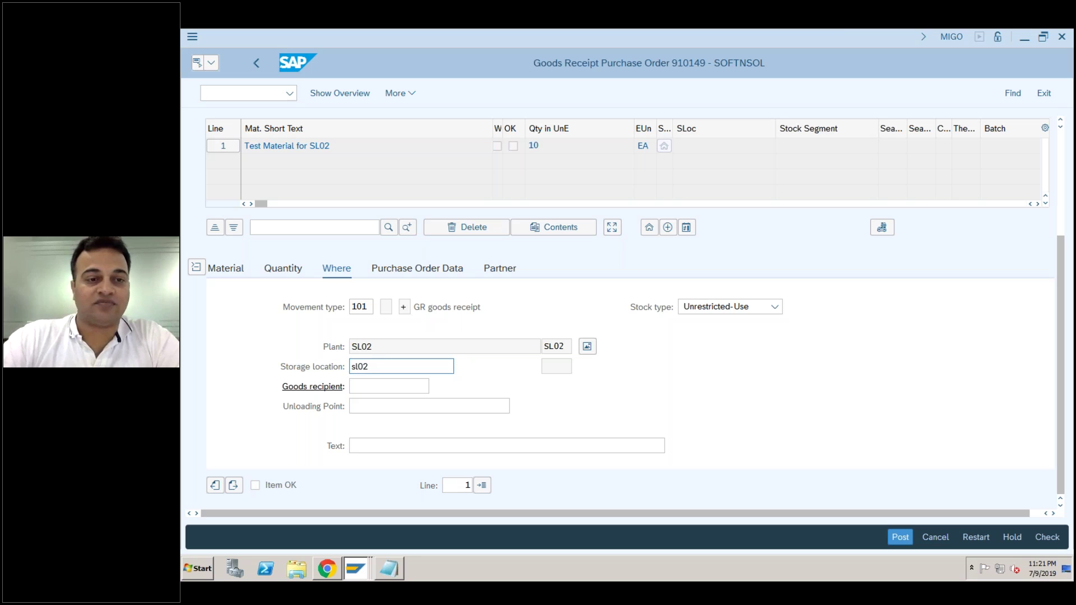
key("Return")
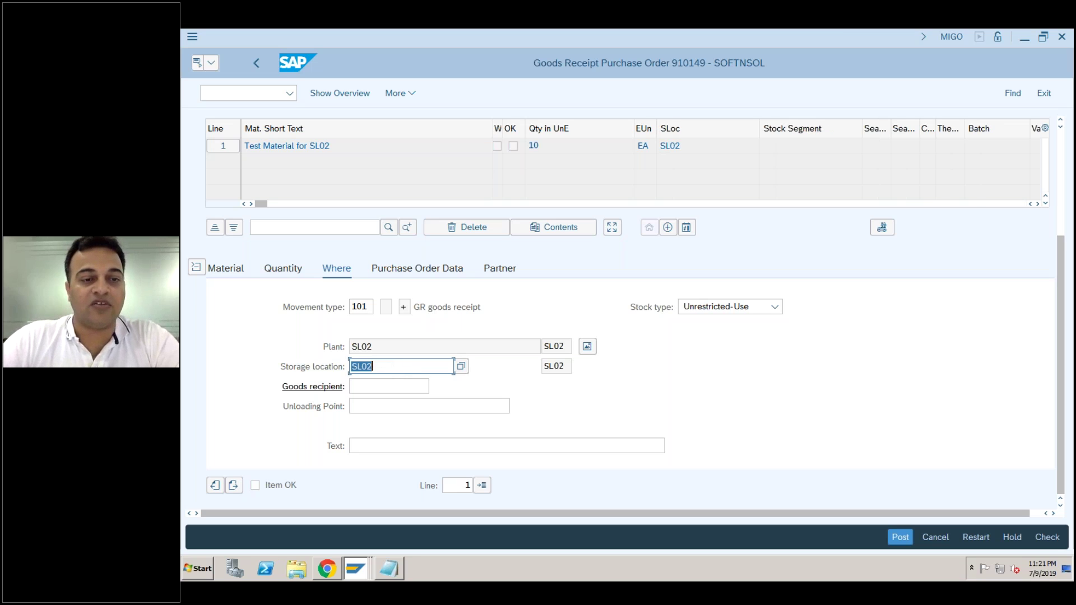
left_click(267, 486)
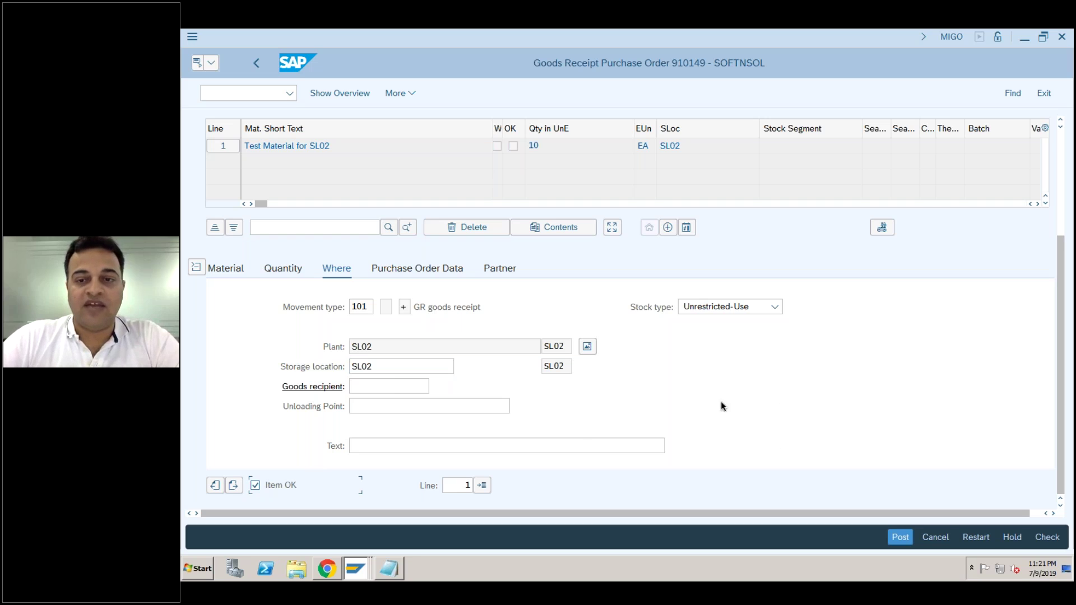
Try to post the goods receipt and open the long text of the logged message.
left_click(899, 537)
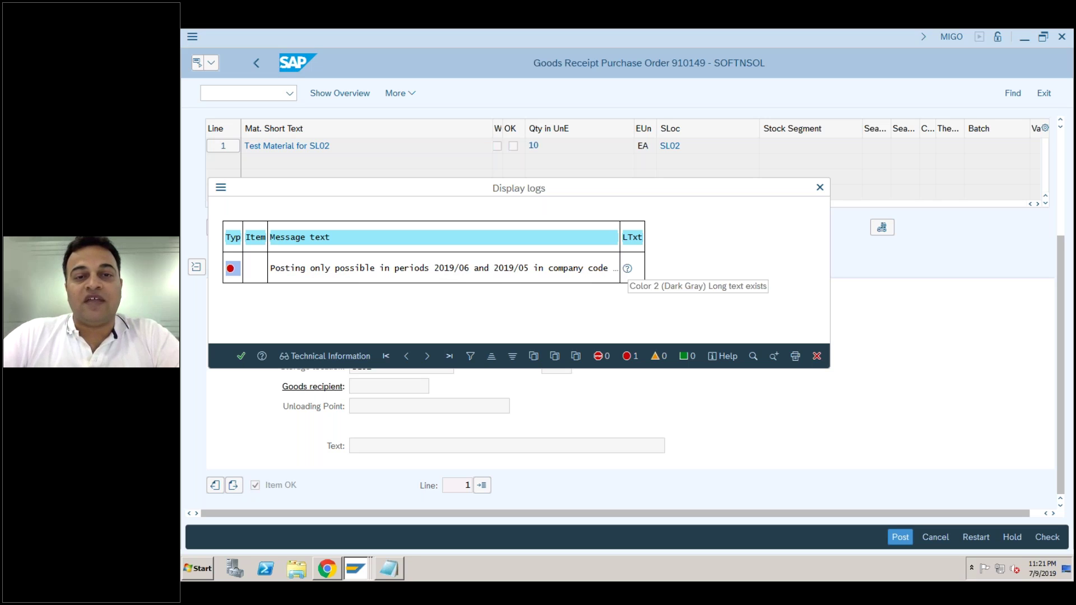
left_click(627, 271)
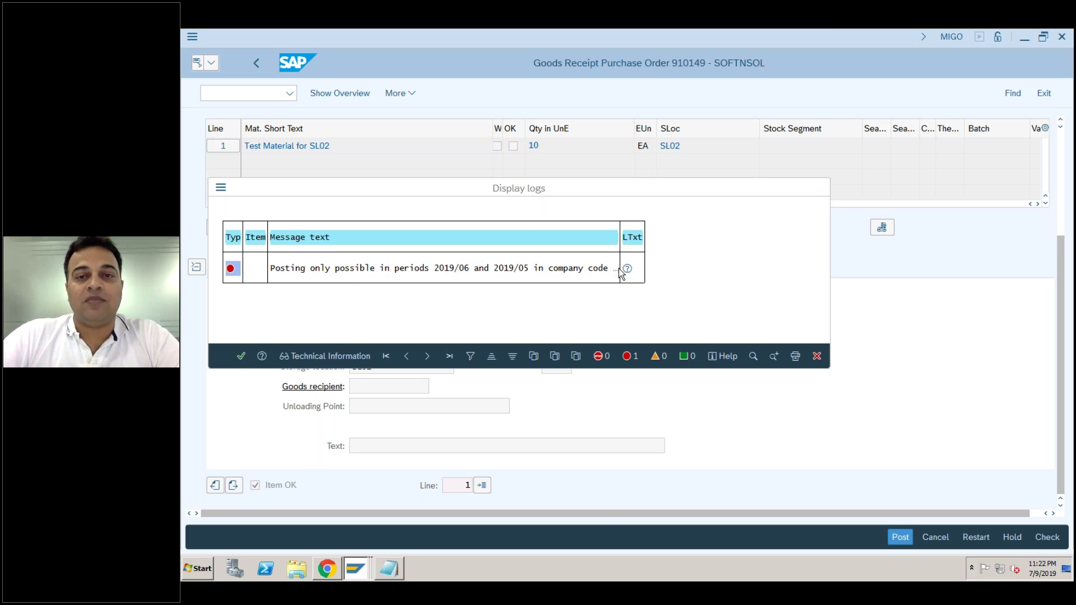
key("Return")
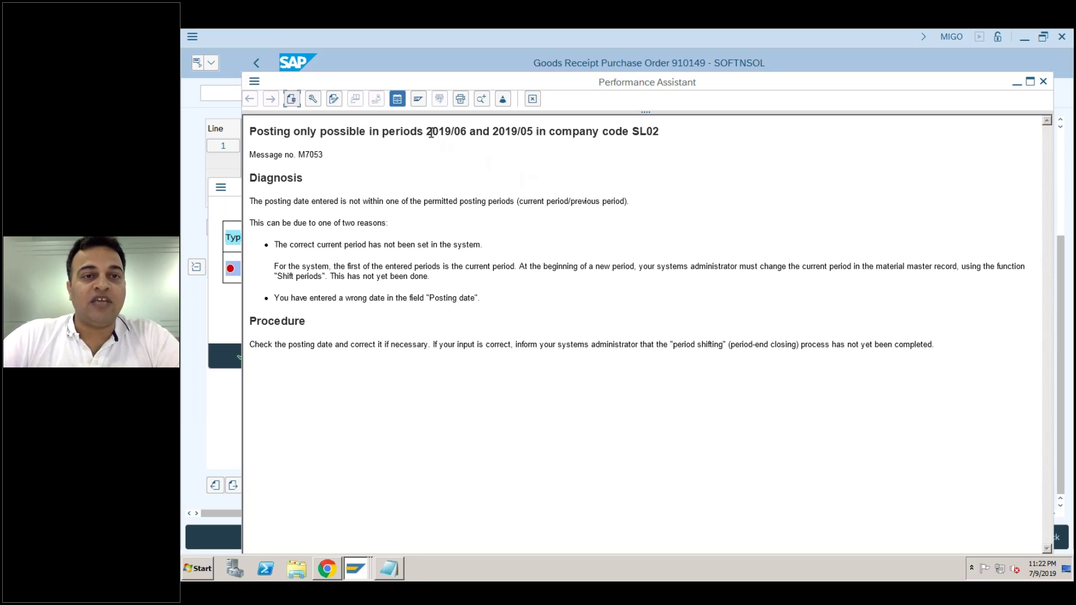
Read the permitted posting periods in the message's long text, then close the help and the message log.
left_click_drag(429, 131, 535, 131)
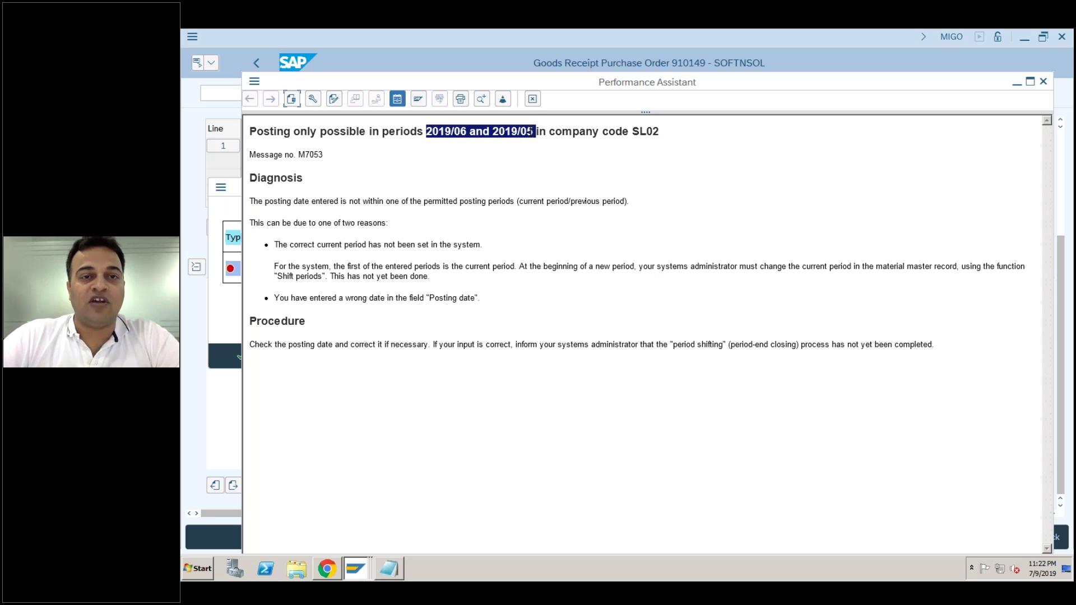
left_click(533, 98)
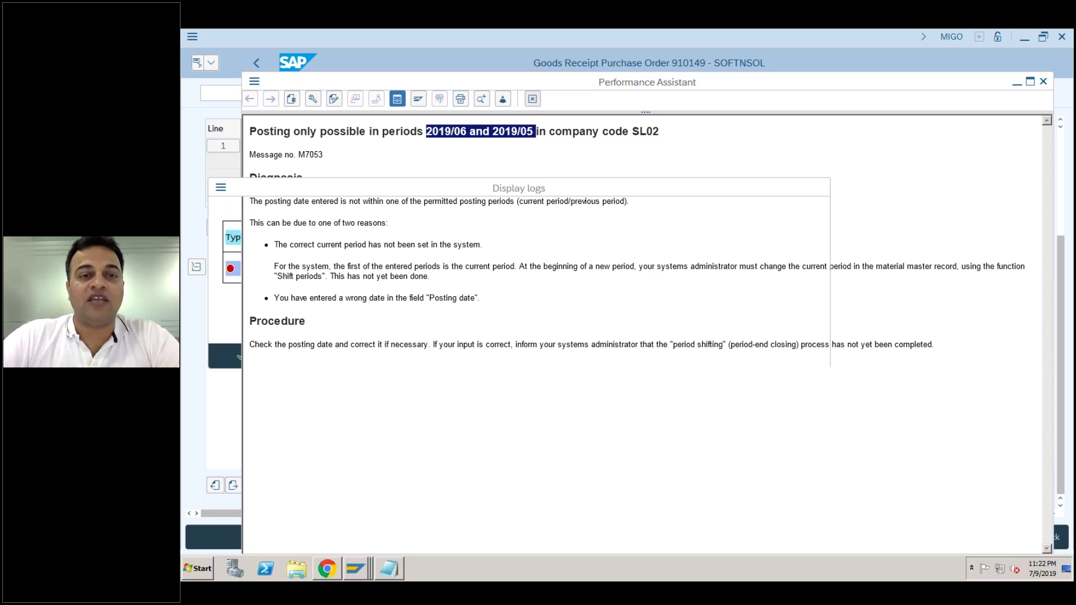
left_click(243, 355)
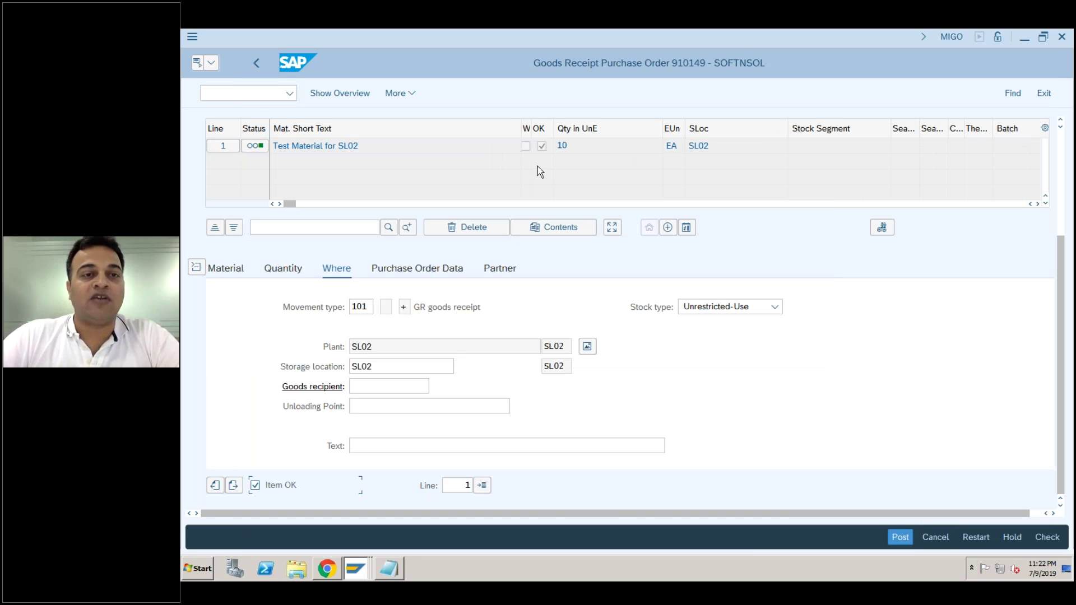
Start the posting period maintenance transaction OB52 in a new session, keeping the goods receipt open.
left_click(249, 96)
type("/")
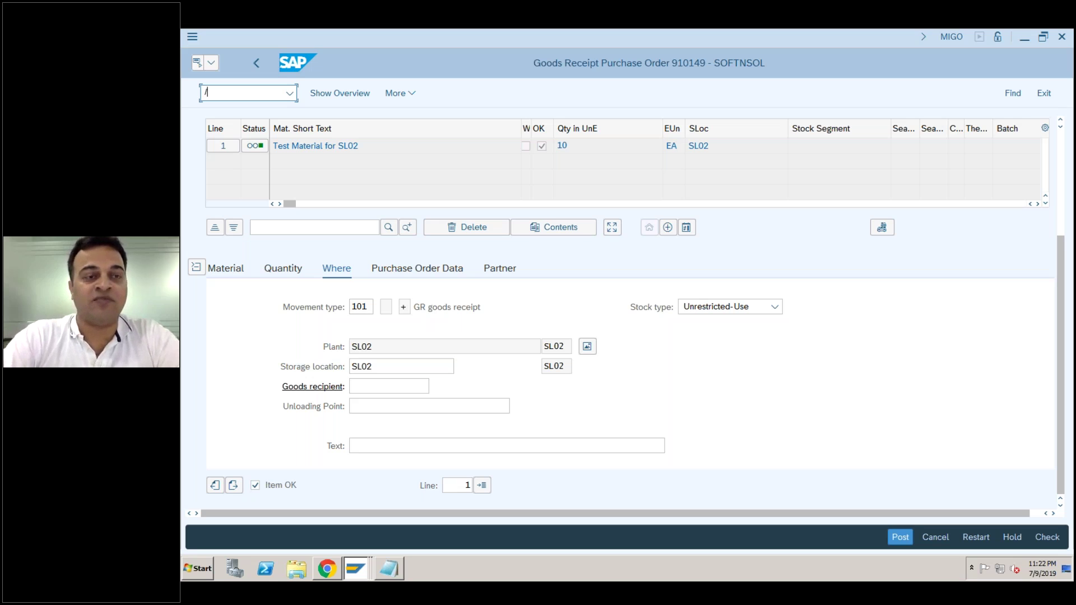
type("o")
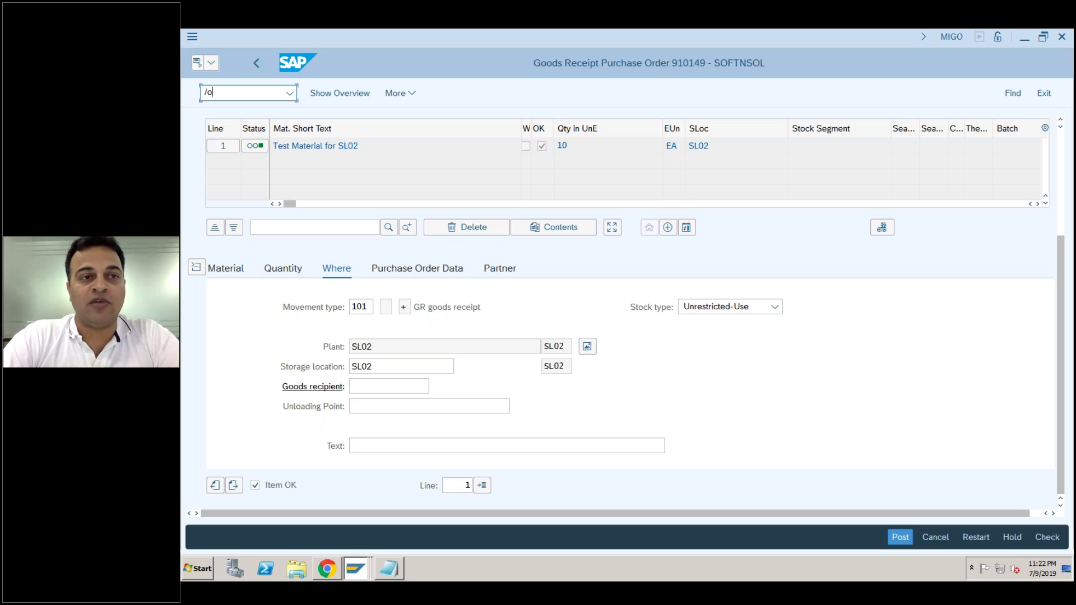
type("ob52")
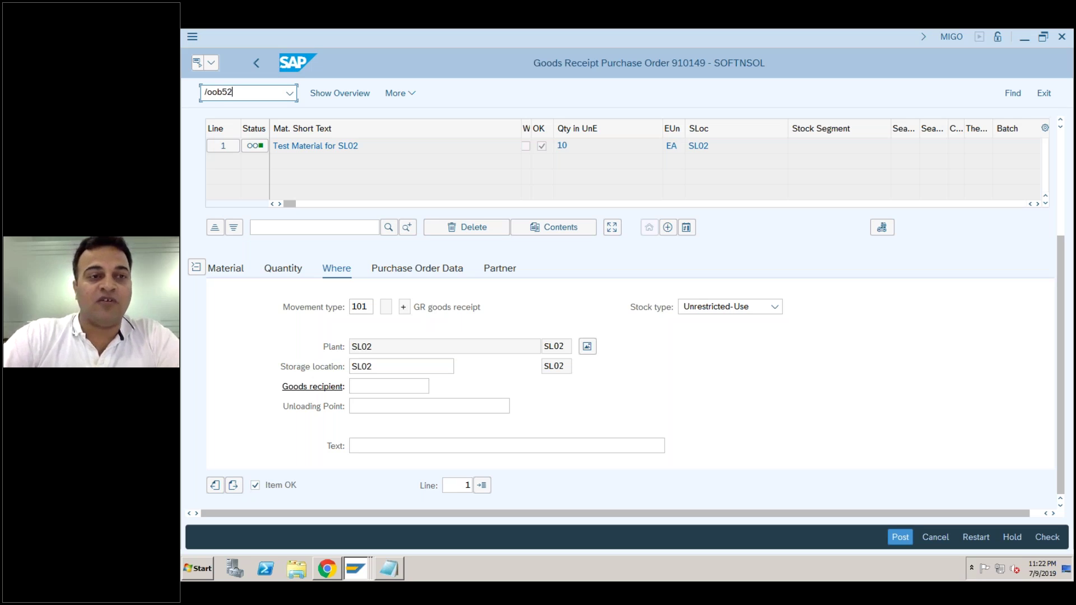
key("Return")
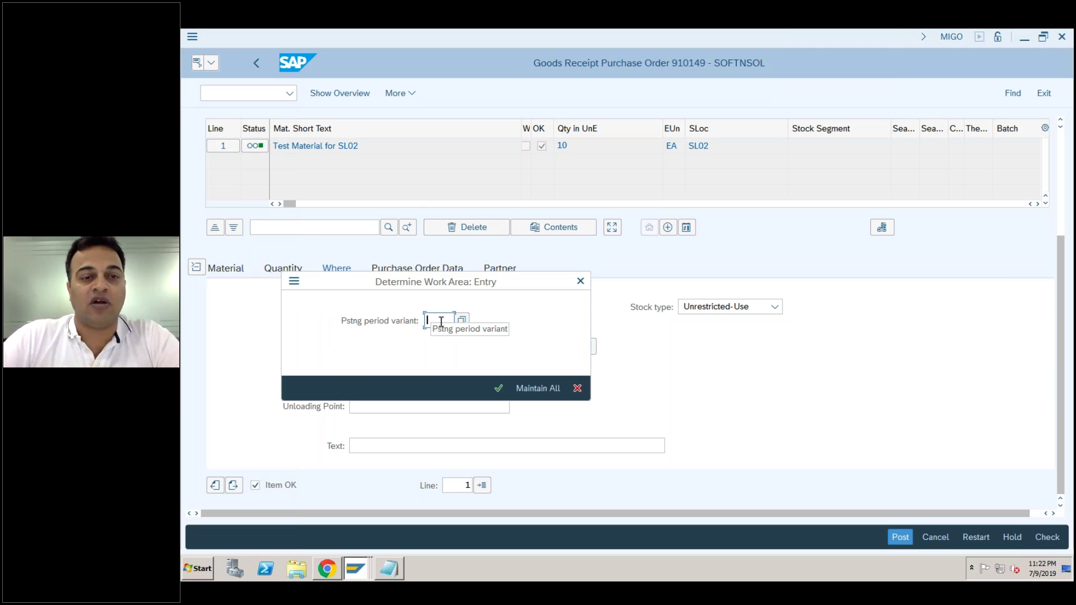
type("0001")
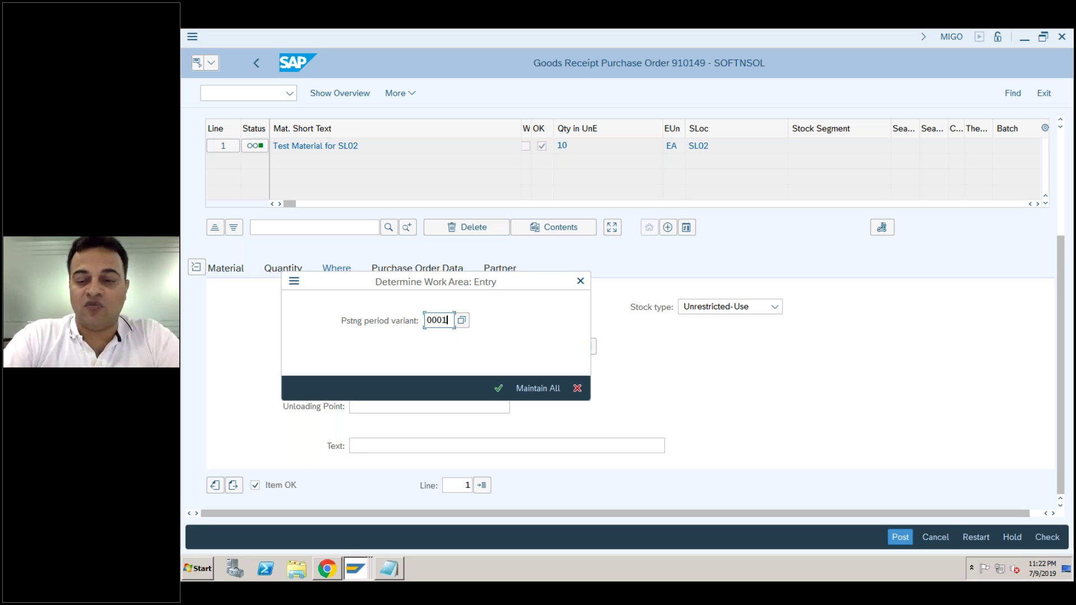
left_click(580, 281)
key("F3")
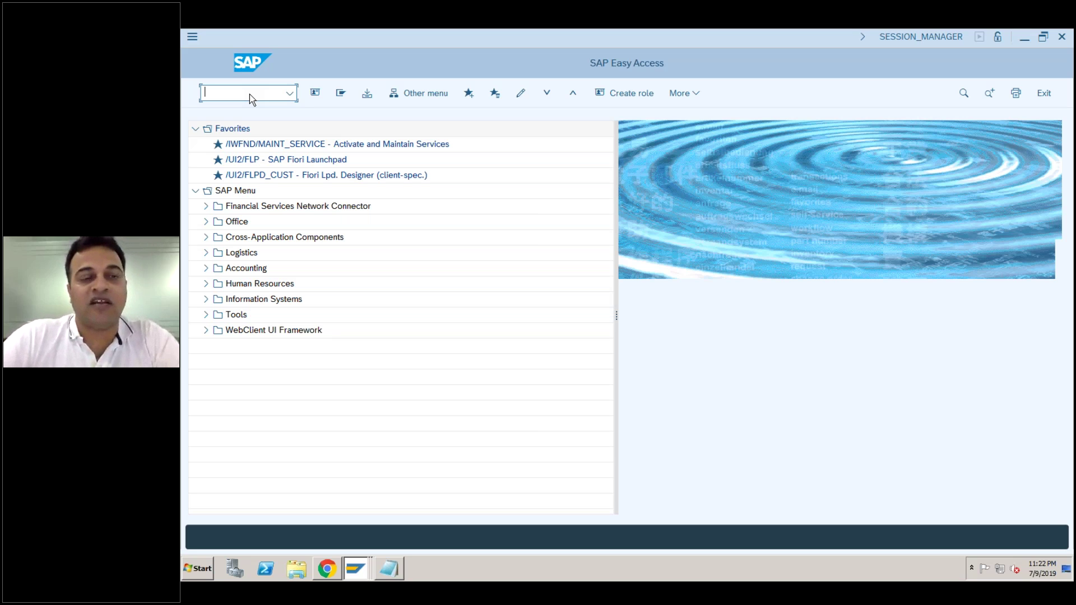
Start OBY6, open the global data details of company code SL02 and check its posting period variant.
type("migo")
key("Return")
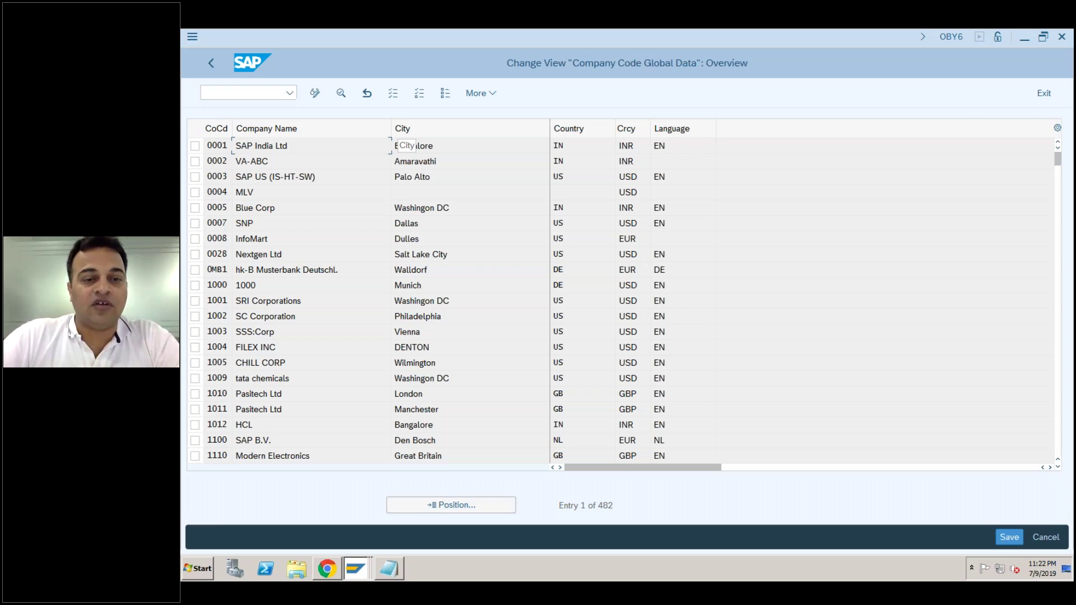
type("s102")
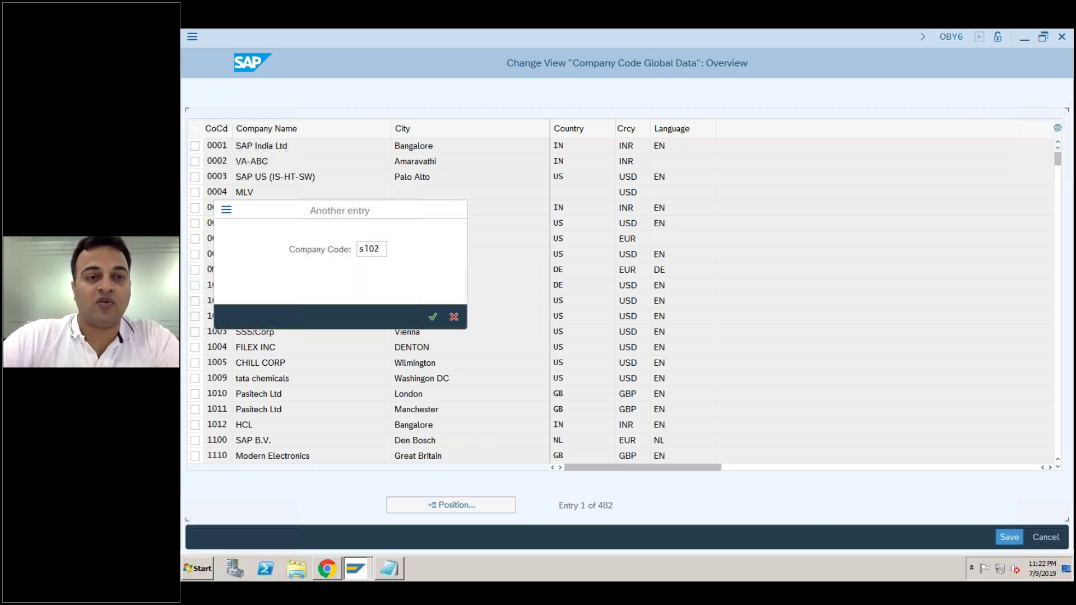
key("Return")
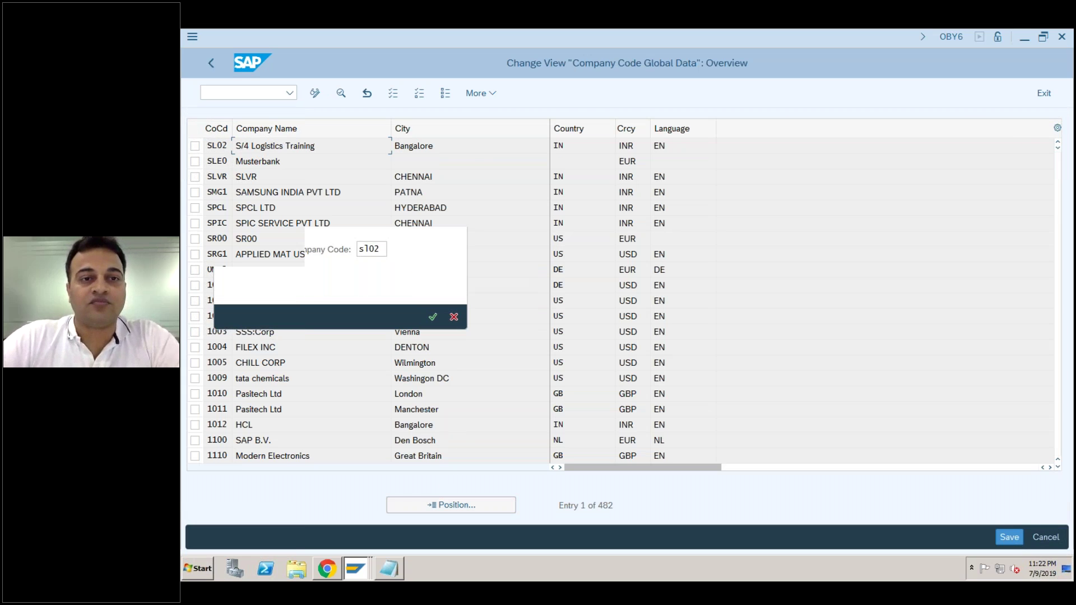
key("F2")
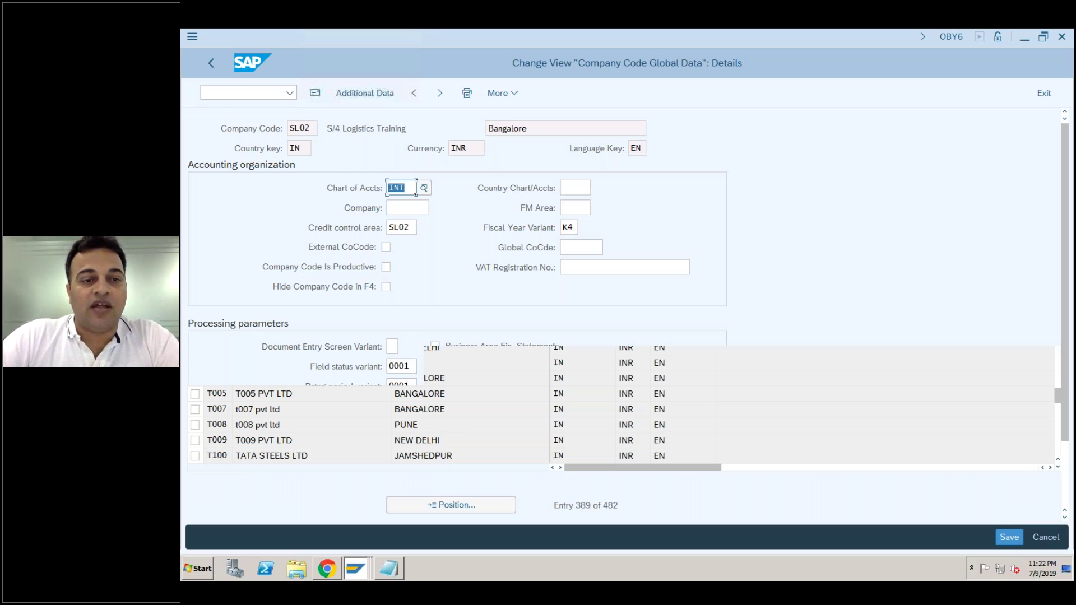
left_click(400, 386)
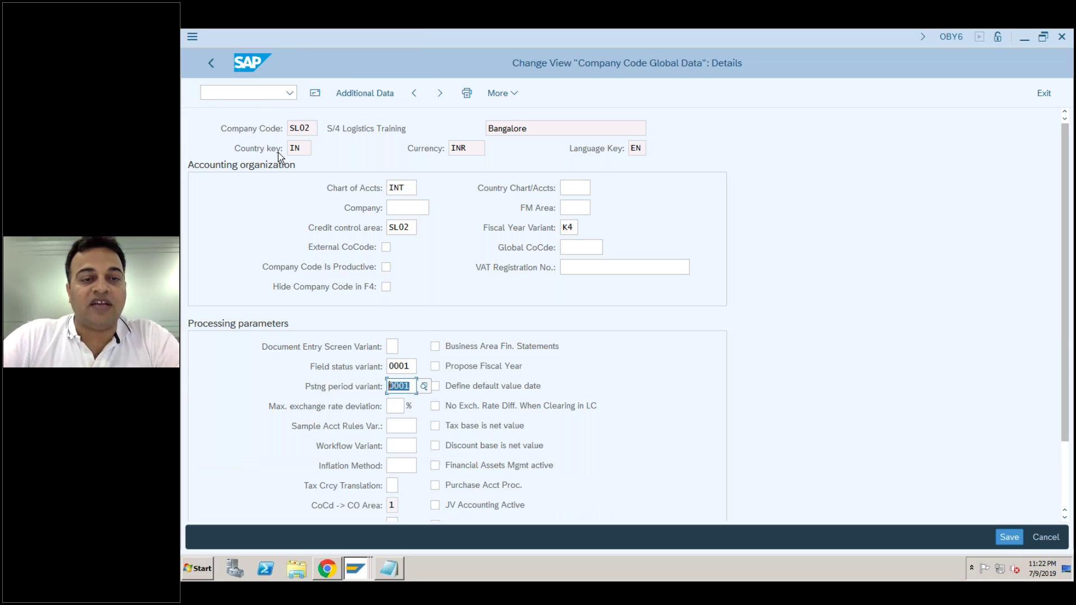
Switch to transaction OB52 with posting period variant 0001 and examine its permitted time intervals.
left_click(251, 97)
type("/nob52")
key("Return")
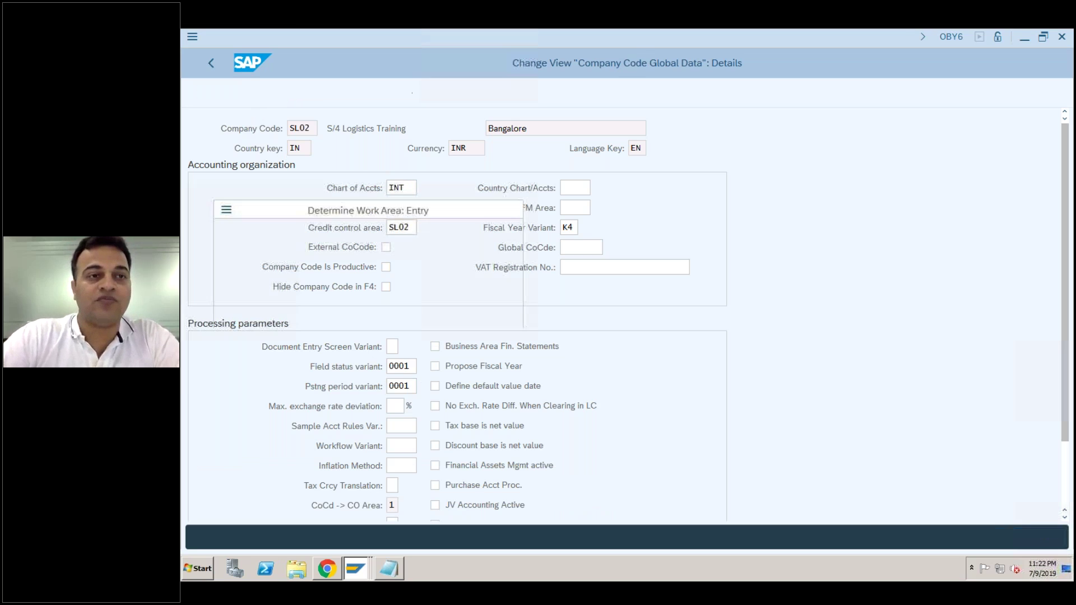
type("0001")
key("Return")
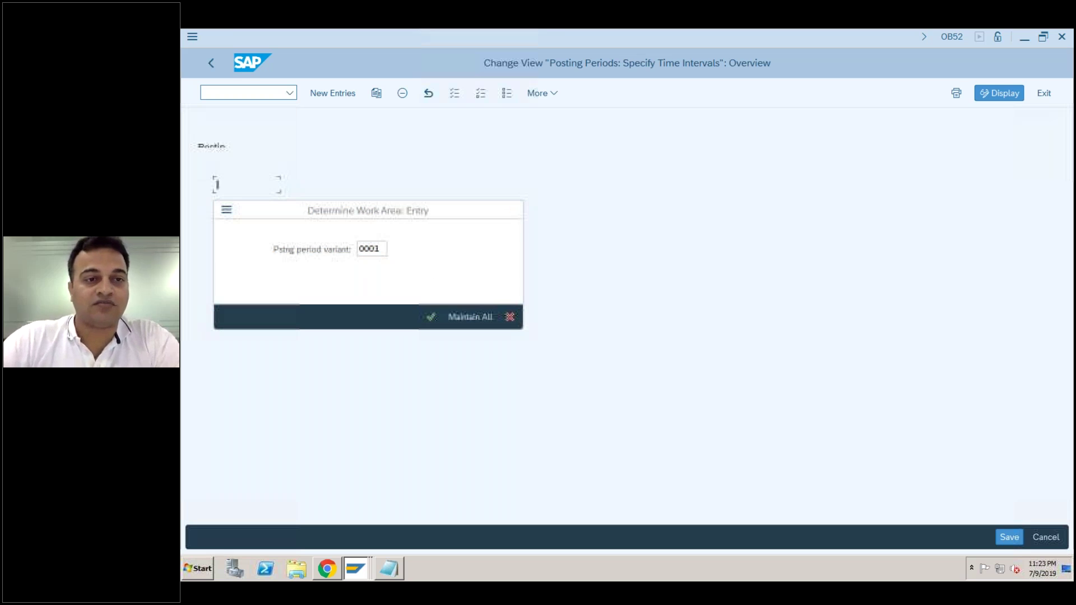
left_click(464, 185)
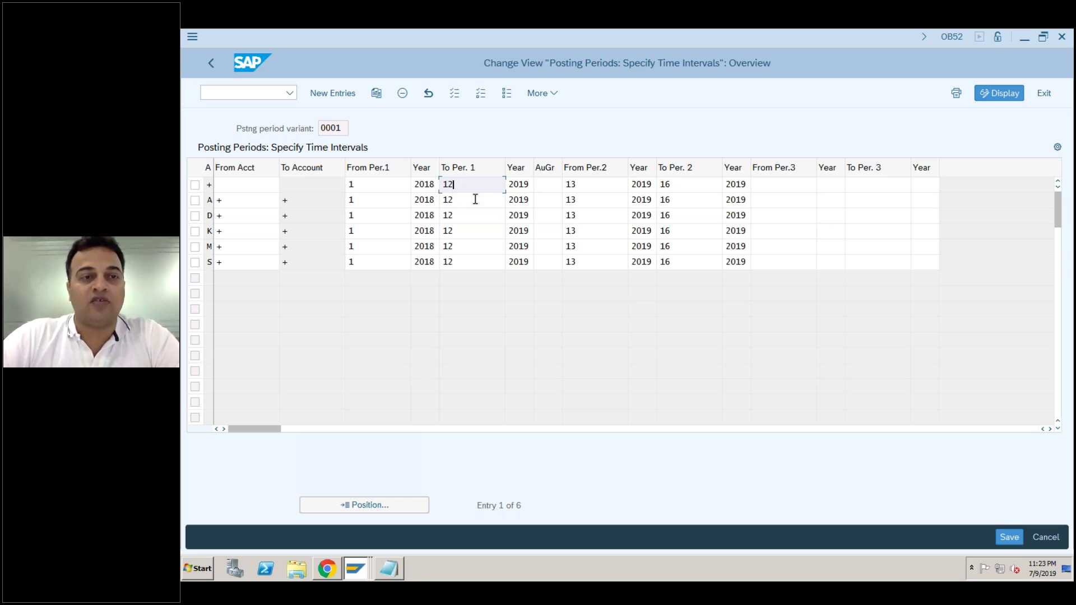
Start the material master period closing transaction MMPV in place of the posting periods view.
left_click(246, 93)
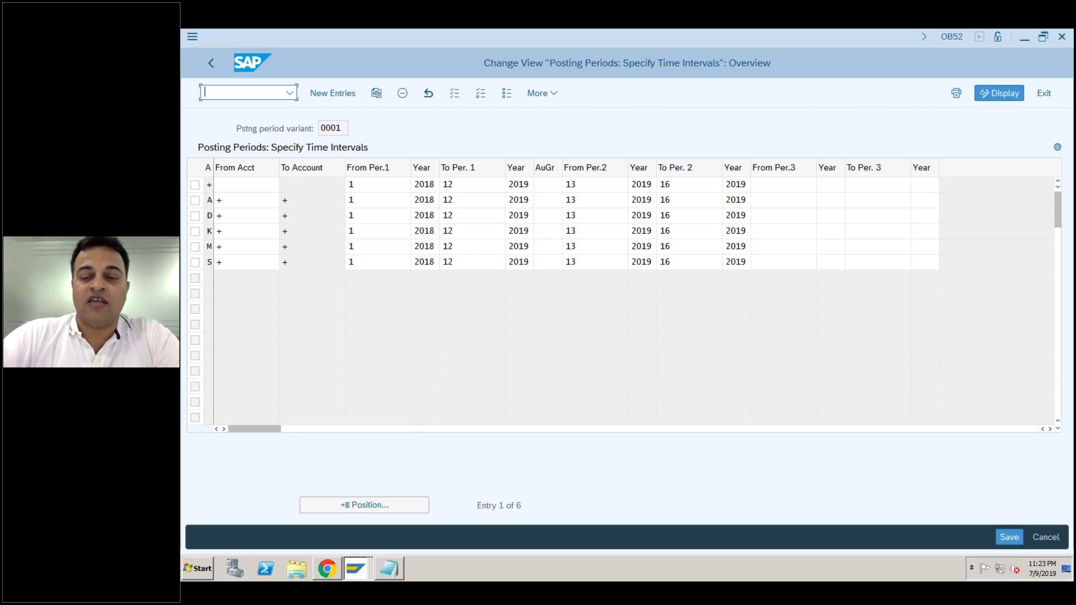
type("/n")
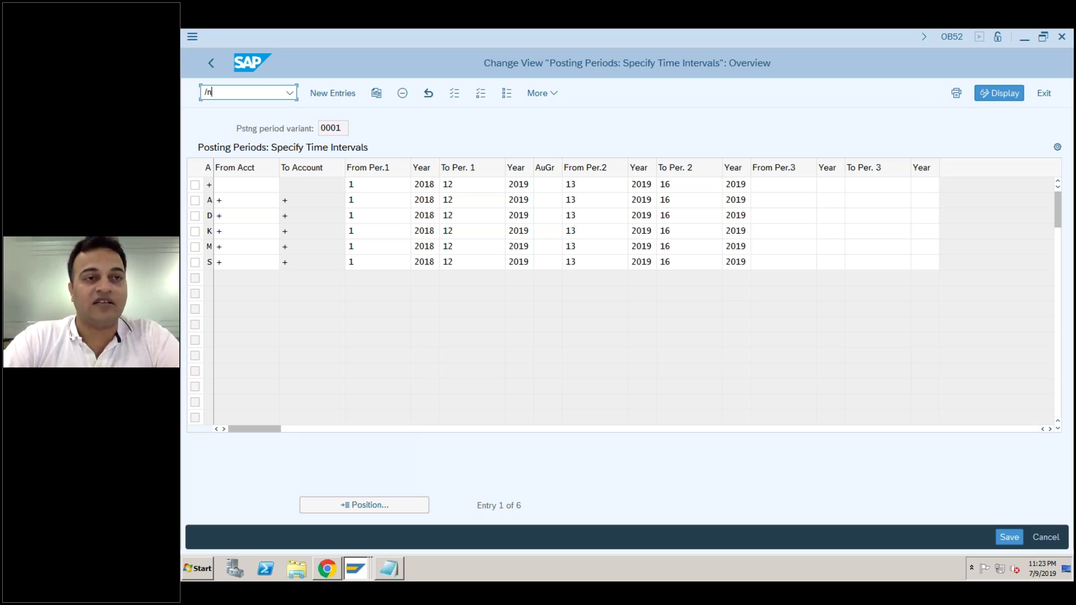
type("mm")
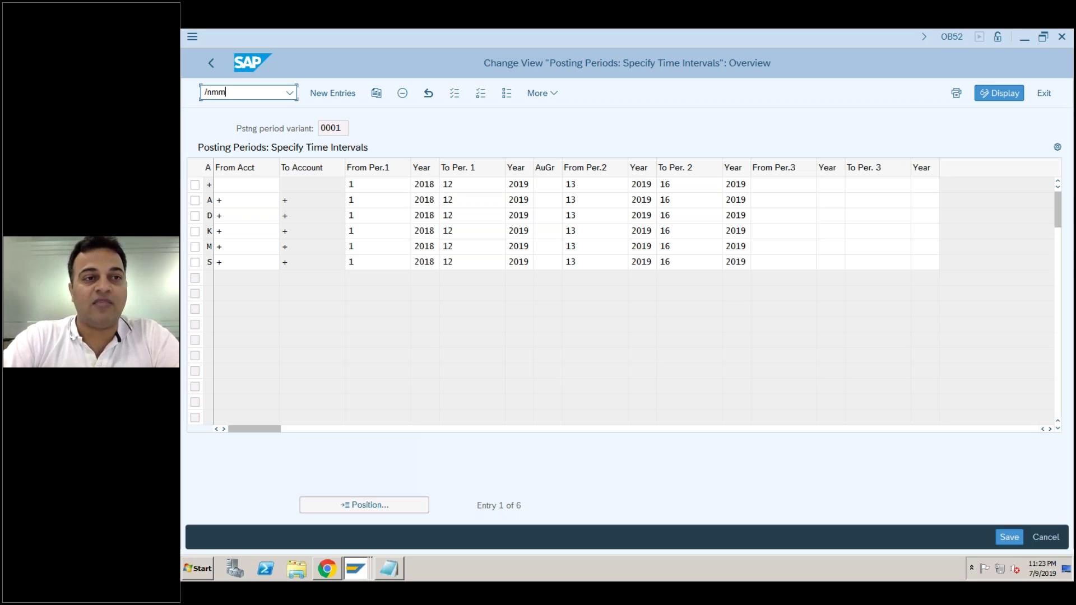
type("pv")
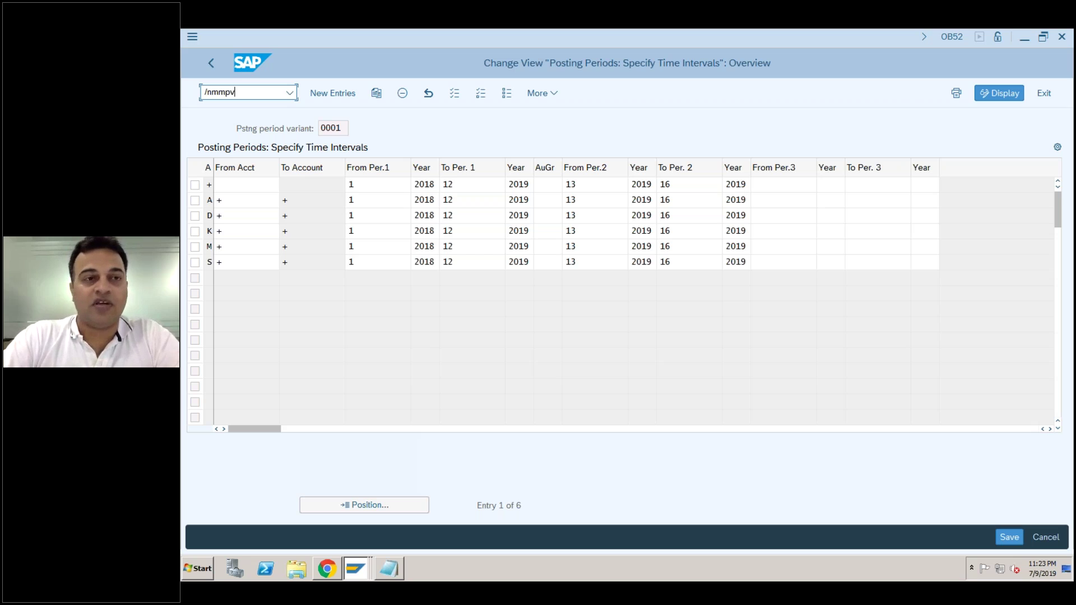
key("Return")
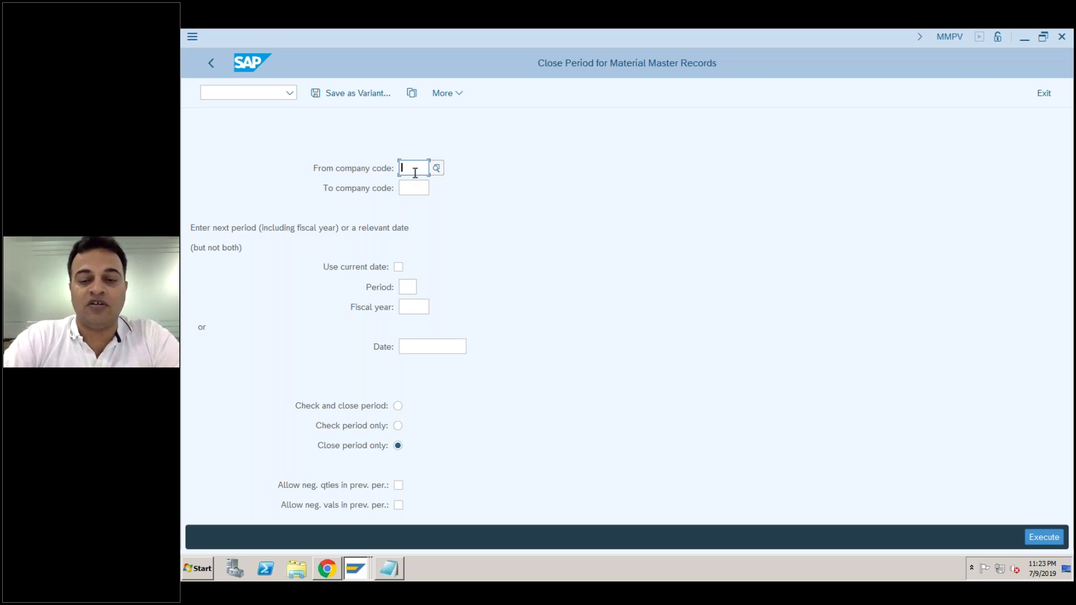
Run Check and close period for company code SL02 with period 7 and fiscal year 2019, then leave the transaction.
type("s102")
key("Tab")
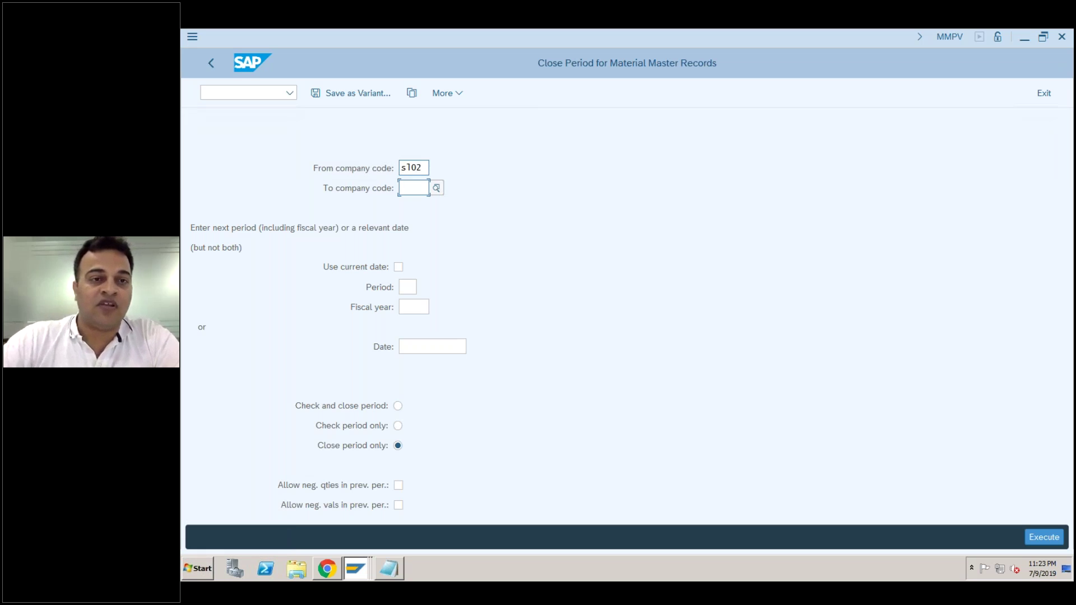
left_click(410, 287)
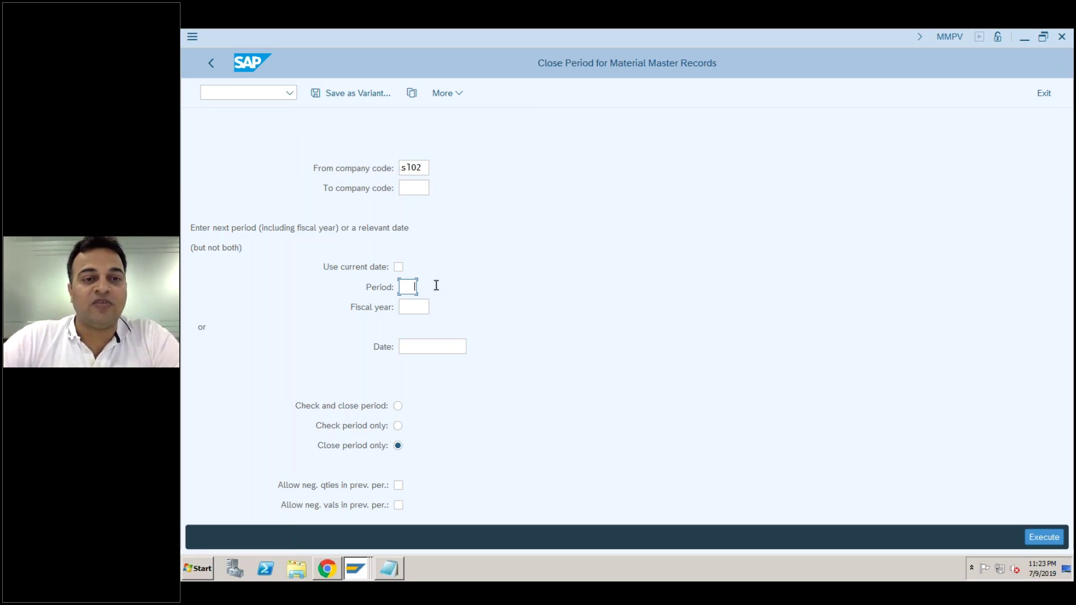
type("7")
left_click(415, 306)
type("2019")
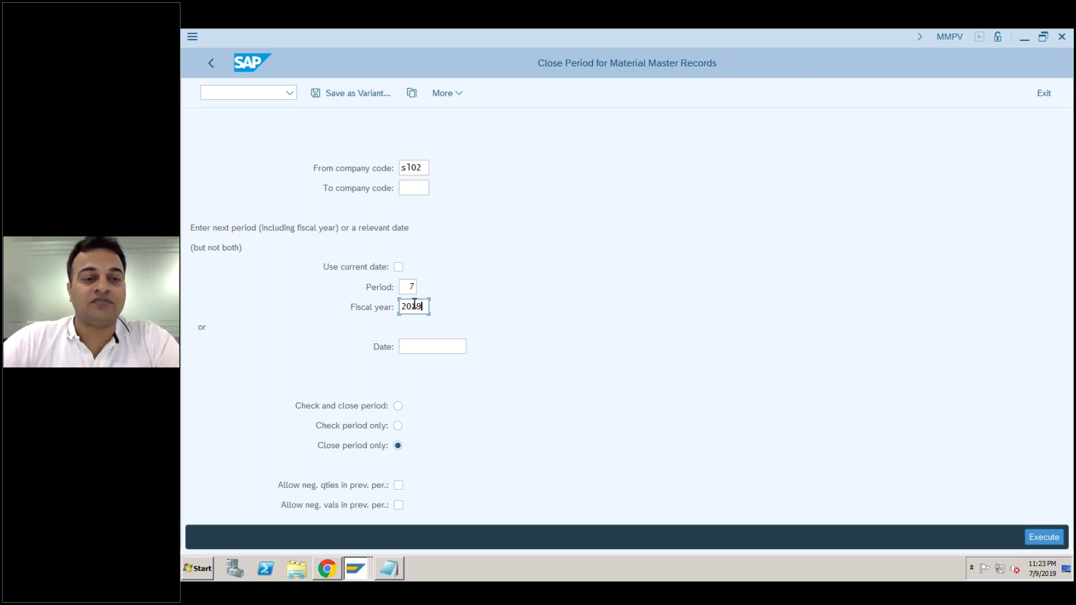
left_click(398, 408)
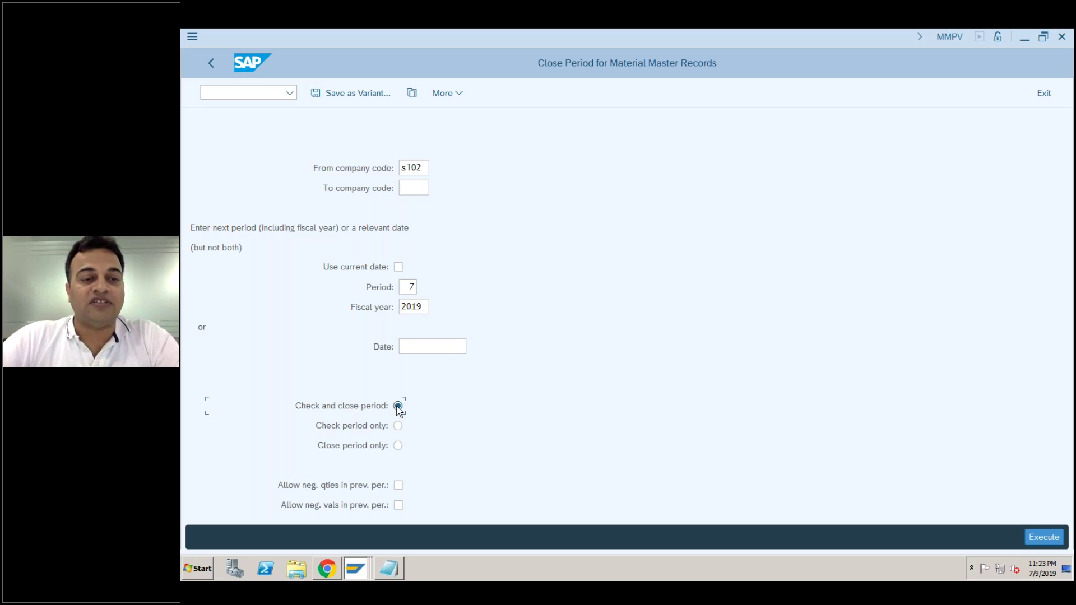
left_click(1044, 537)
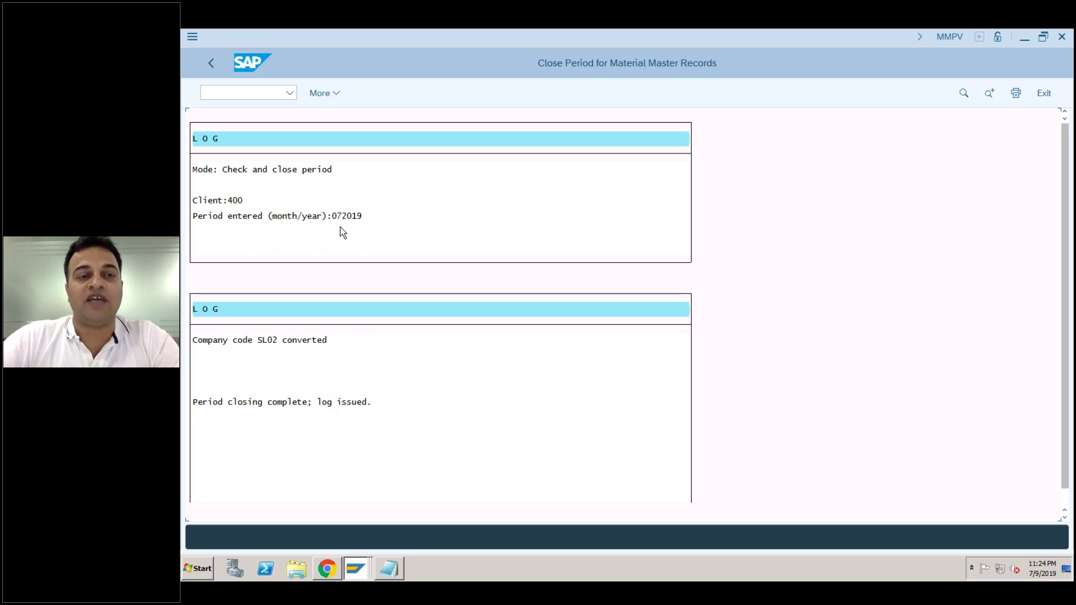
left_click(210, 63)
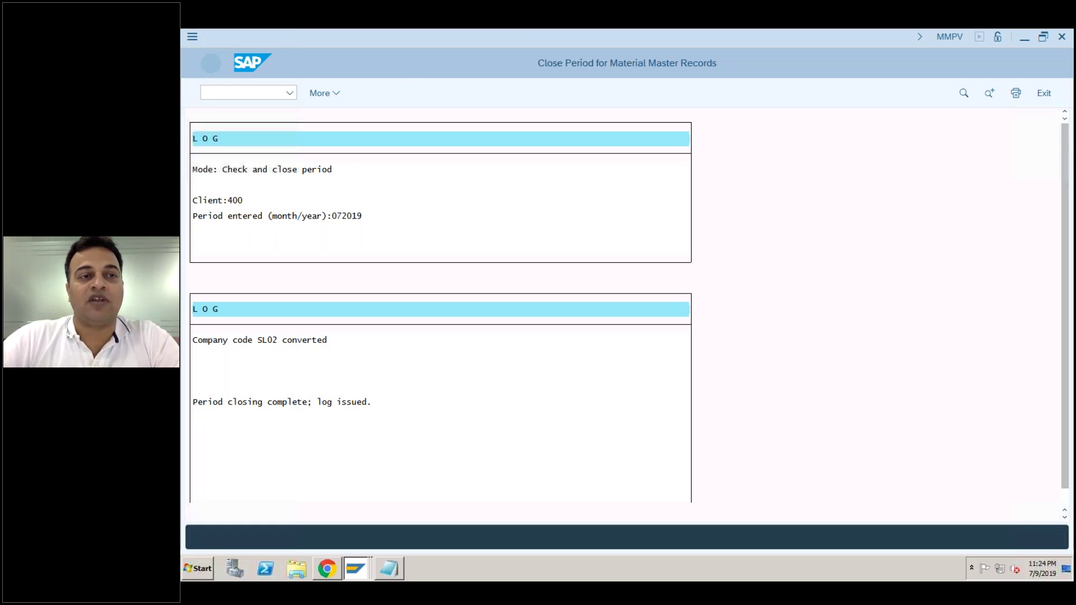
left_click(211, 63)
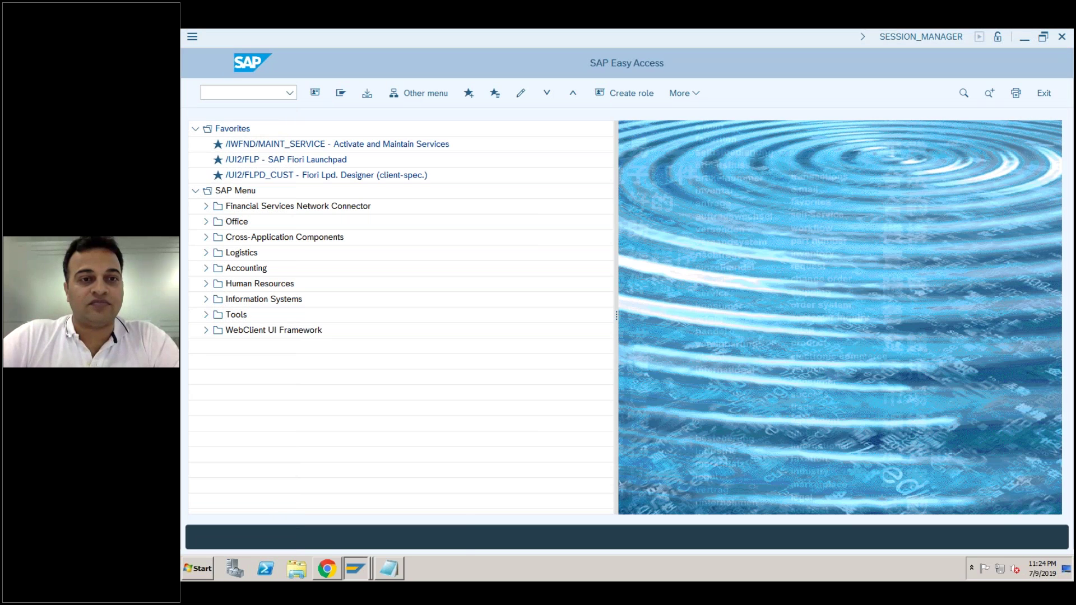
Return to the session with the open goods receipt and post it.
left_click(356, 569)
left_click(342, 513)
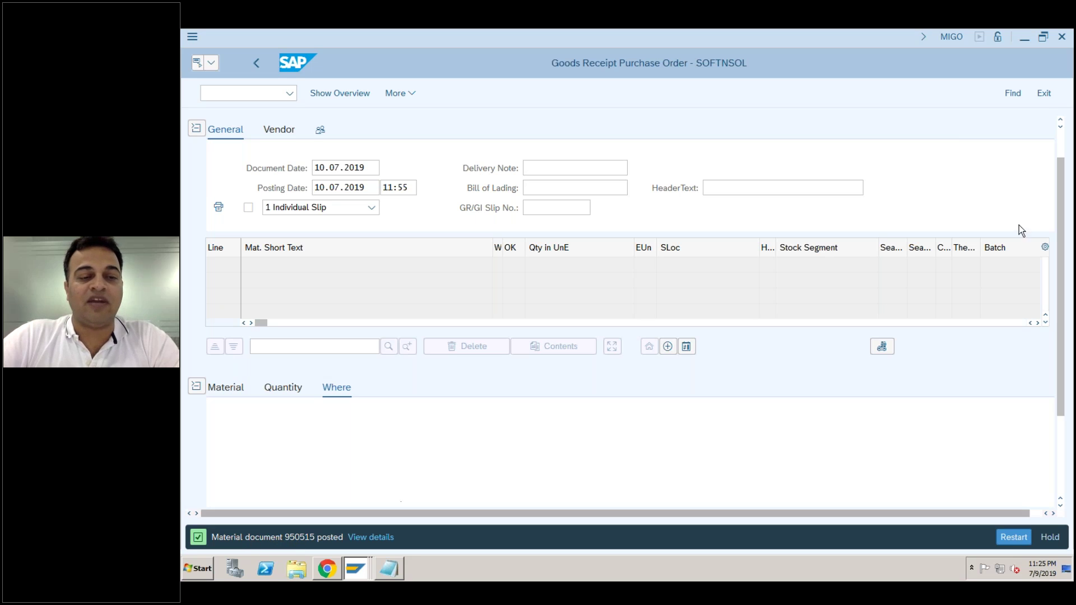
Display the posted material document using A04 Display with R02 Material Document and view its document information.
scroll(1064, 154, "up", 1)
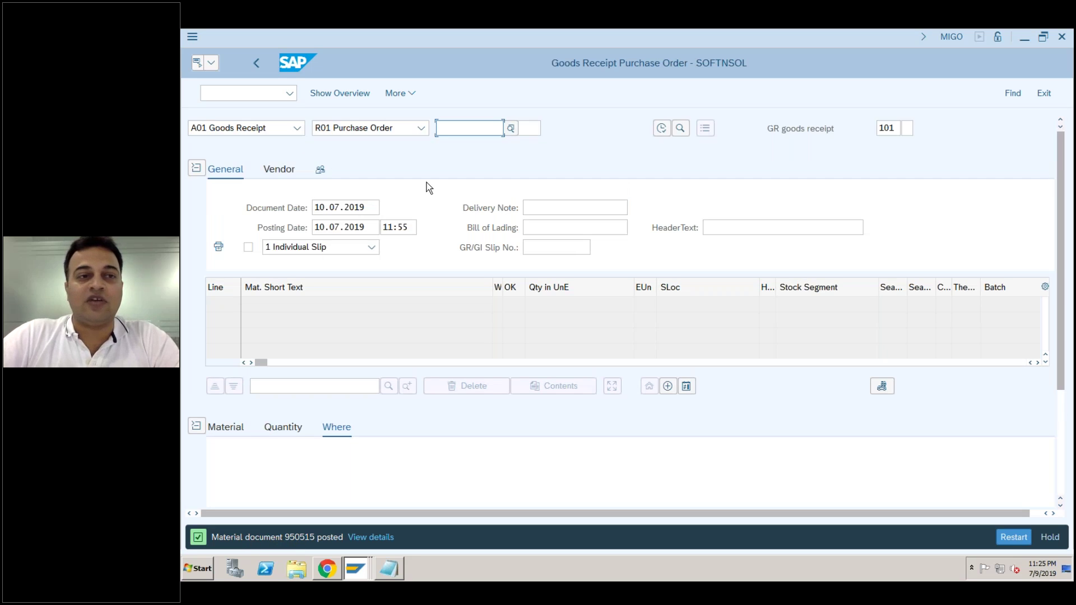
left_click(300, 130)
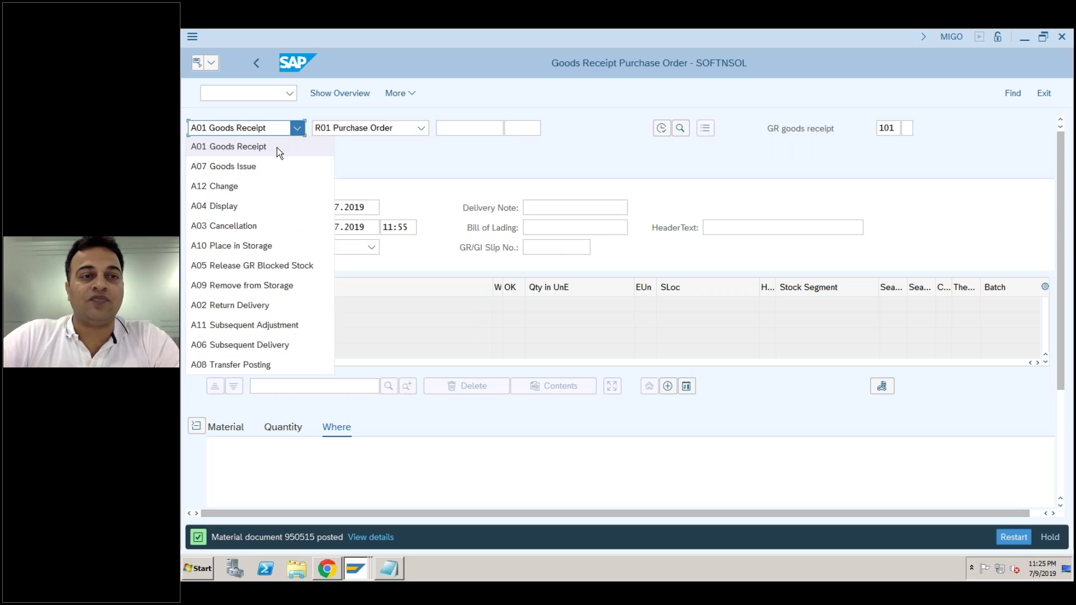
left_click(237, 208)
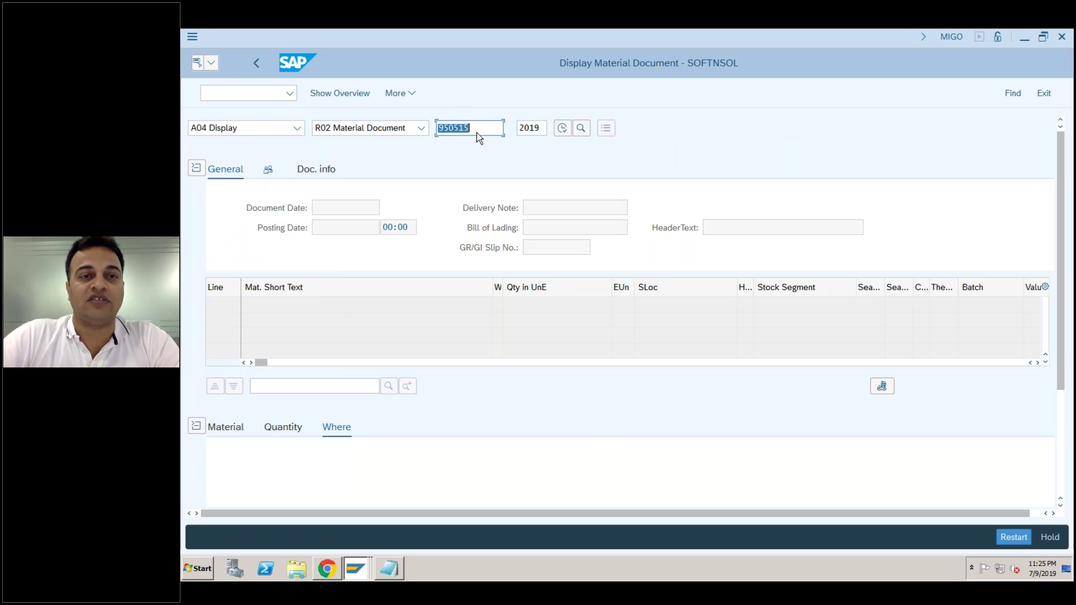
left_click(563, 129)
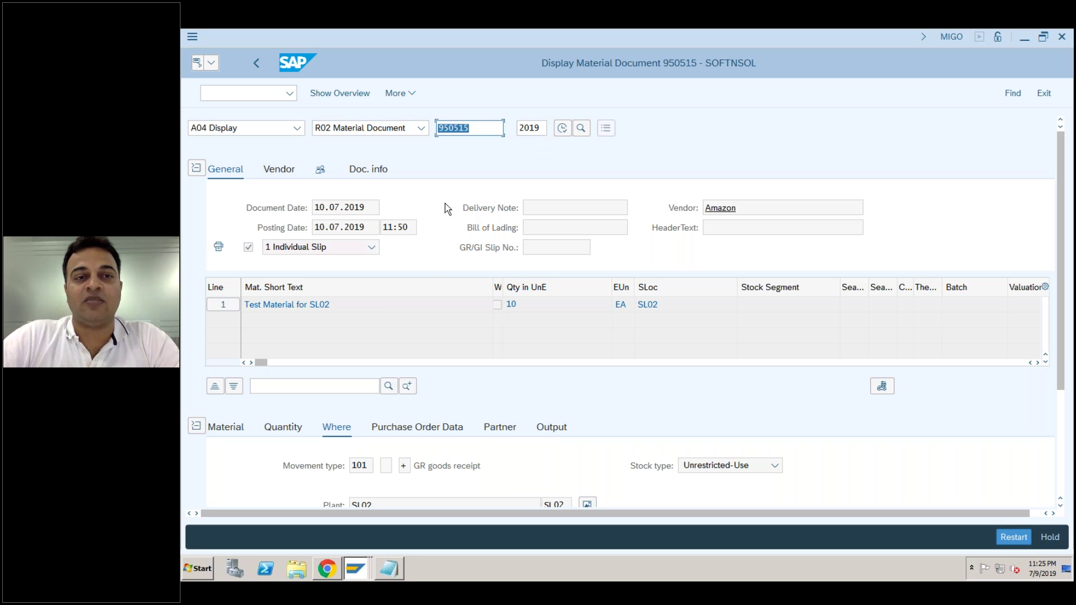
left_click(375, 169)
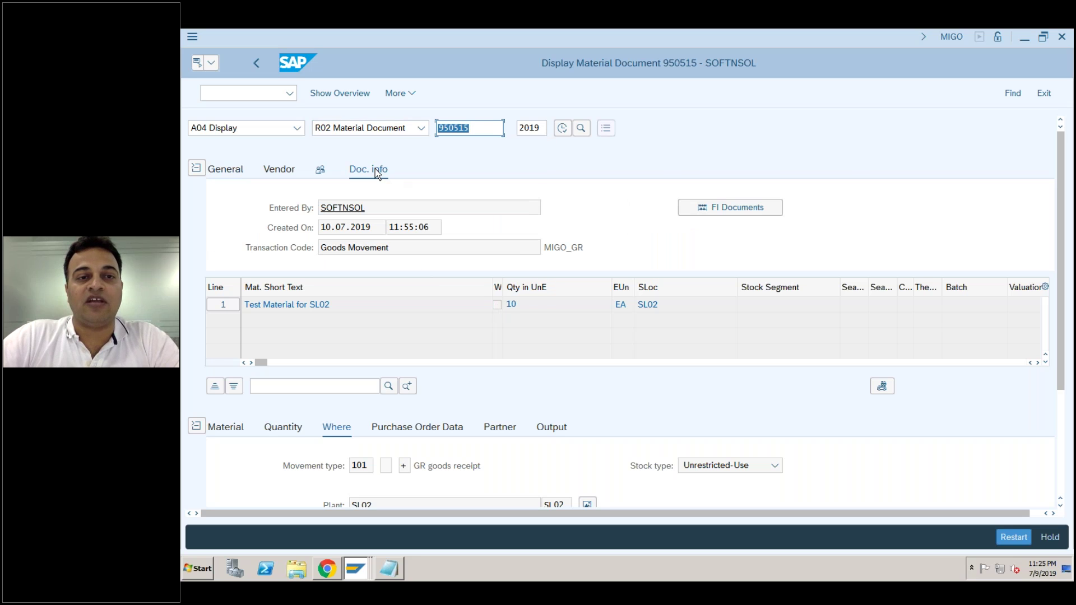
Display the accounting document of the goods receipt and compare its lines with the Stock Dr and GR/IR Cr notes in Notepad.
left_click(724, 209)
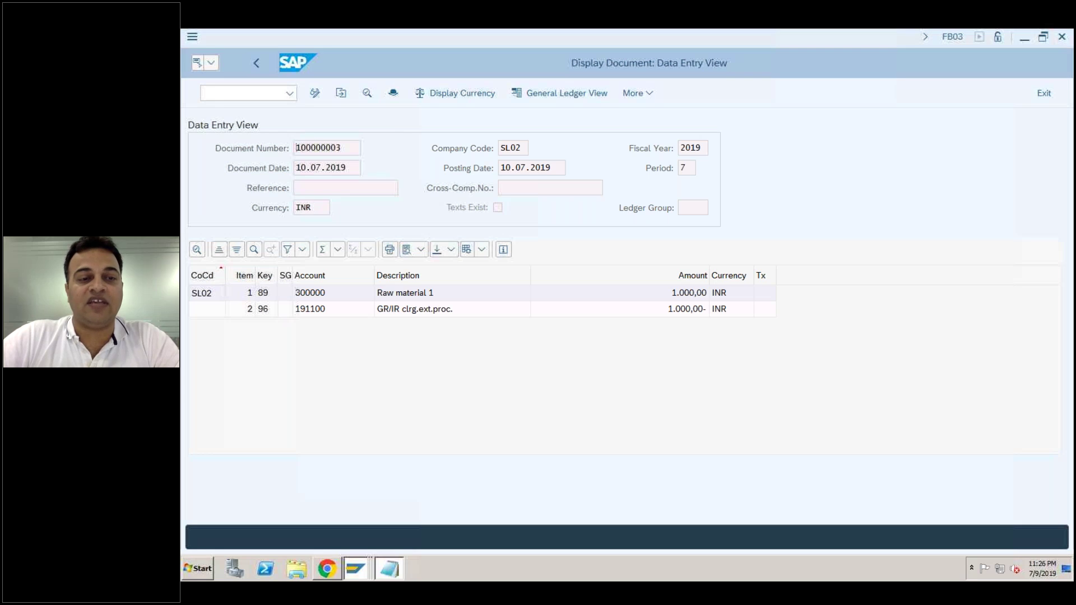
left_click(389, 569)
left_click(263, 258)
key("shift+Home")
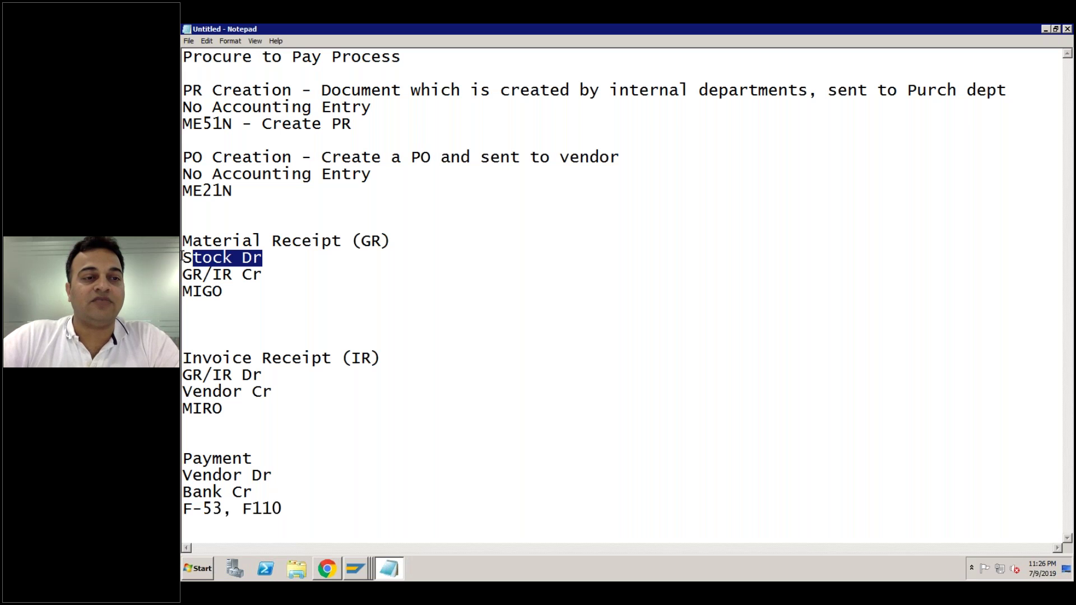
left_click_drag(263, 275, 182, 274)
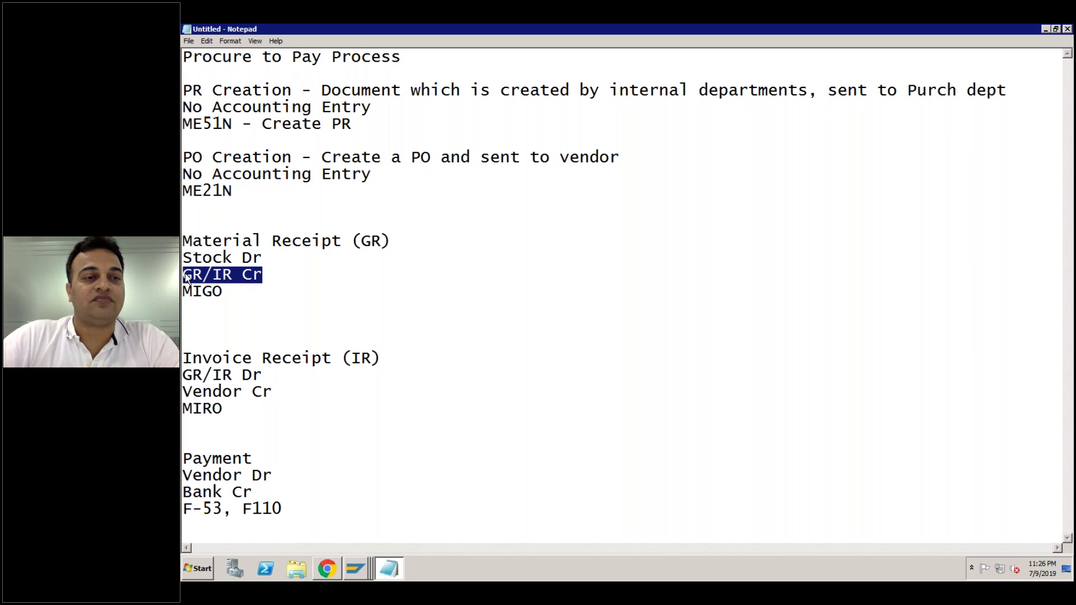
left_click(353, 567)
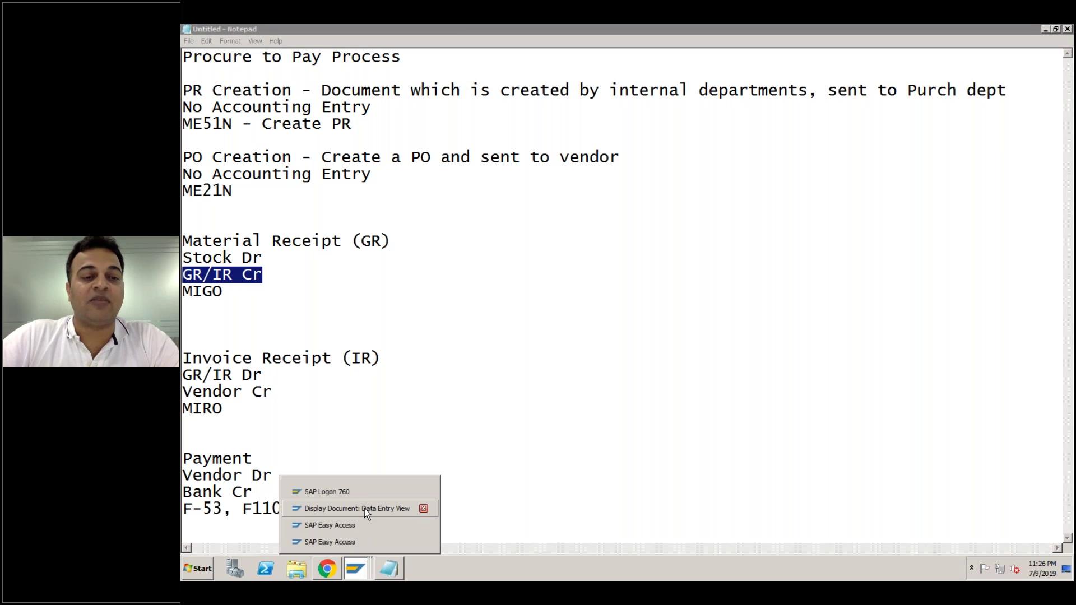
left_click(365, 509)
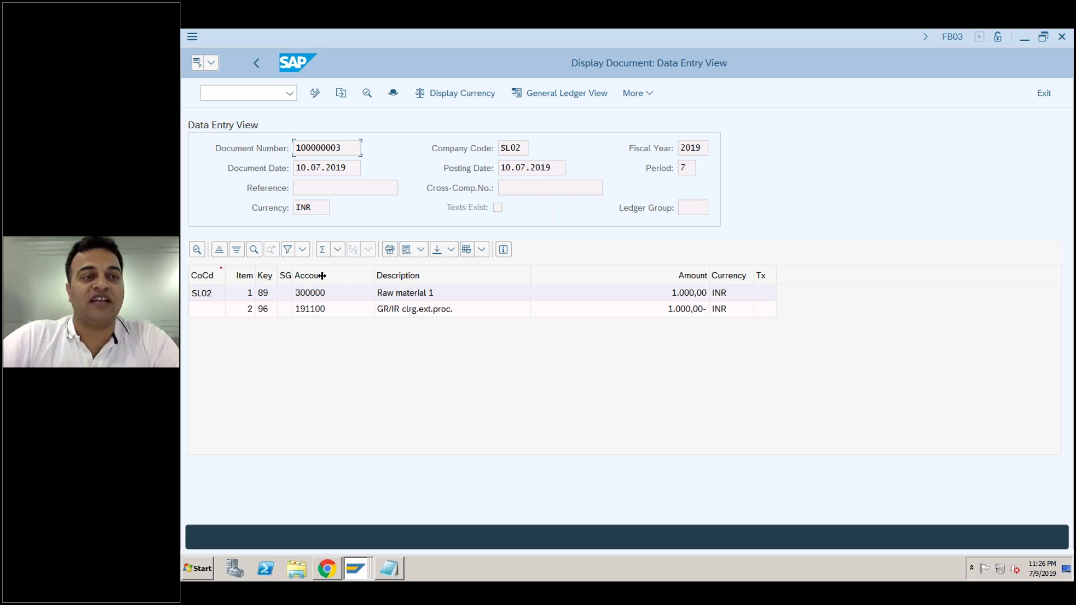
Open the automatic postings configuration transaction OBYC in a new session.
left_click(247, 93)
type("/o")
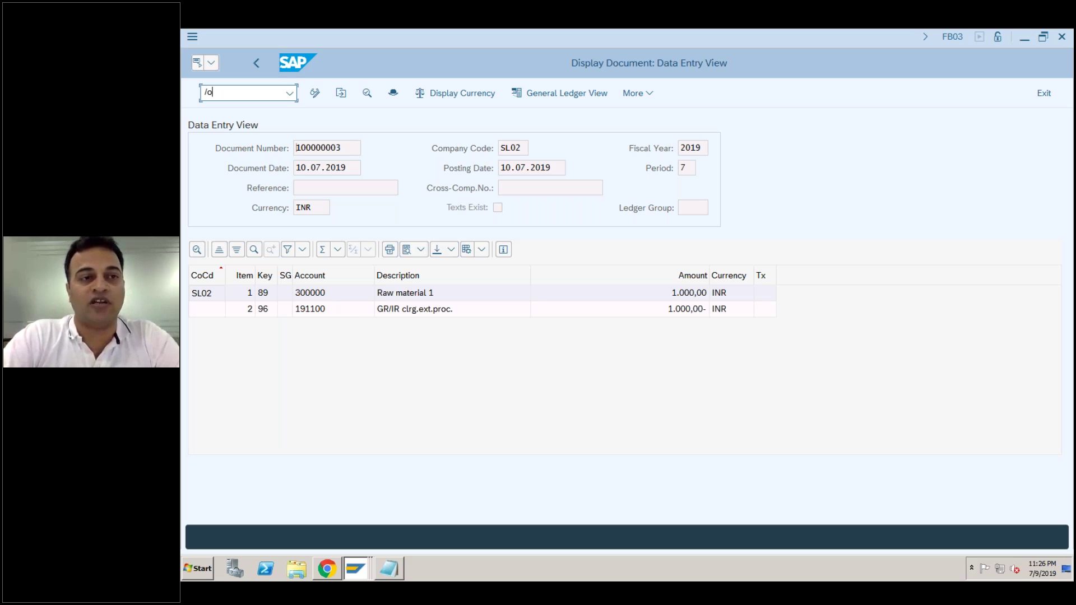
type("obyc")
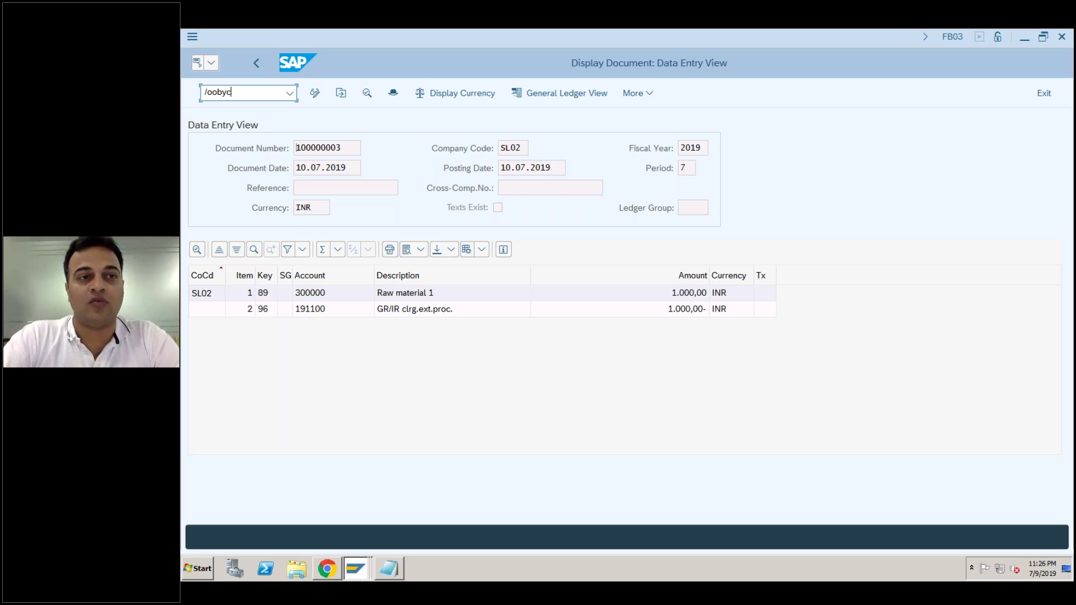
key("Return")
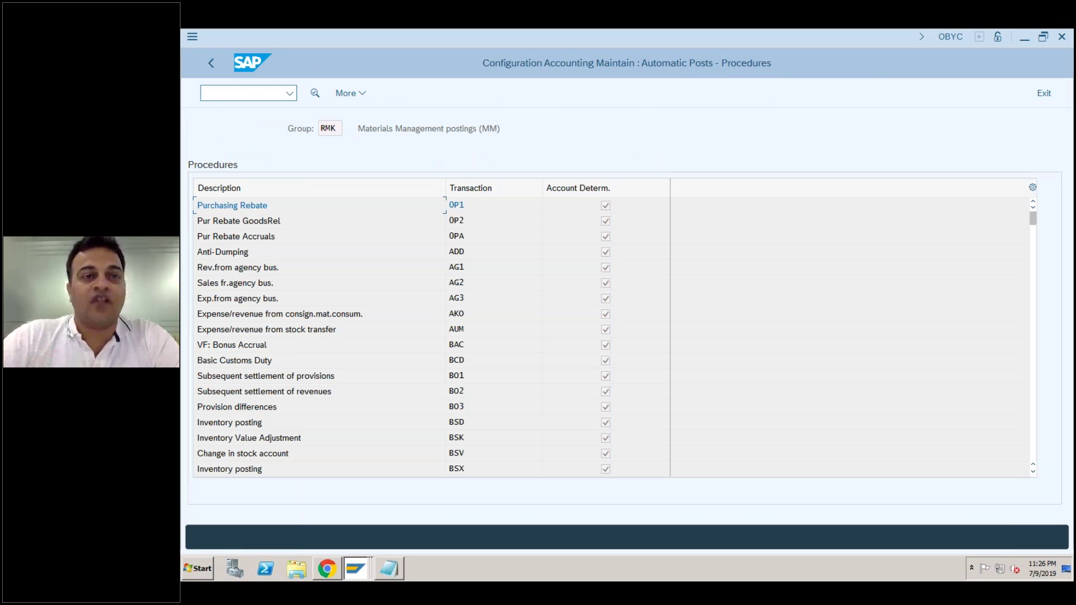
In the Notepad notes for Material Receipt (GR), add BSX after Stock Dr and WRX after GR/IR Cr.
left_click(388, 569)
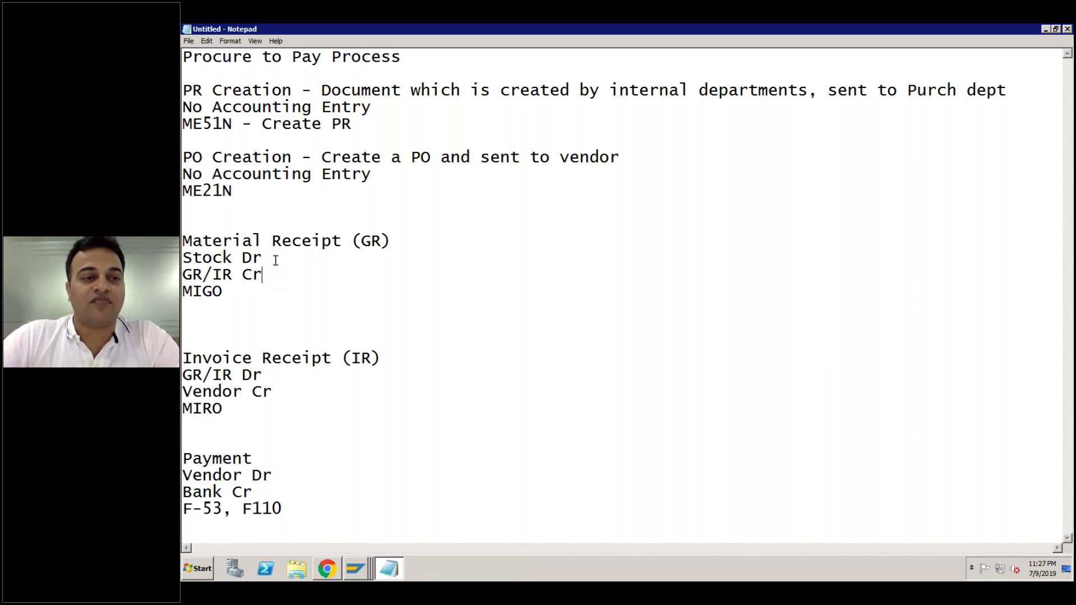
left_click(276, 256)
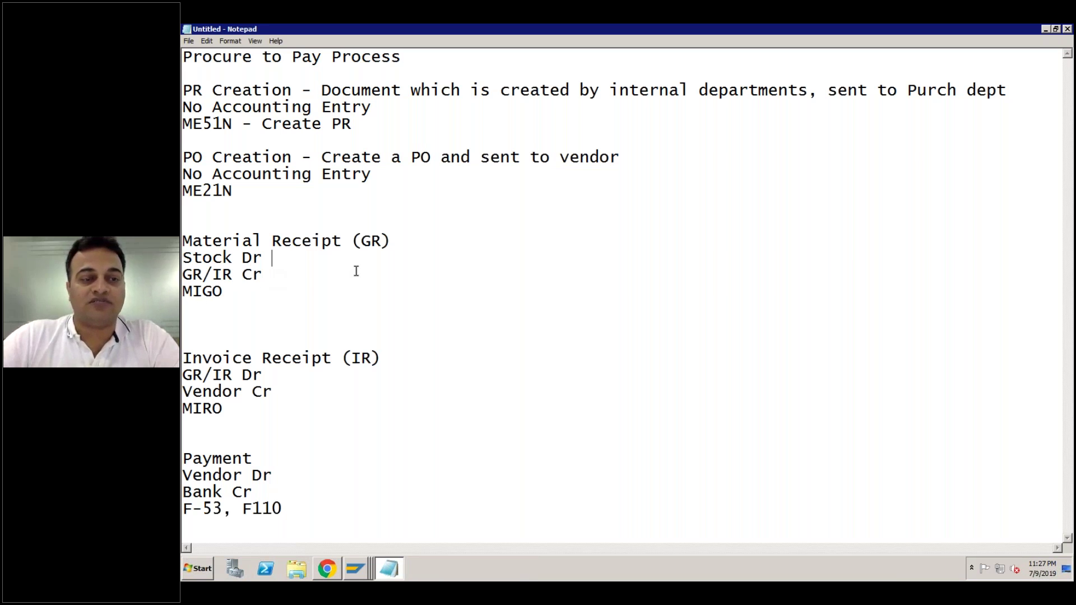
type("BSX")
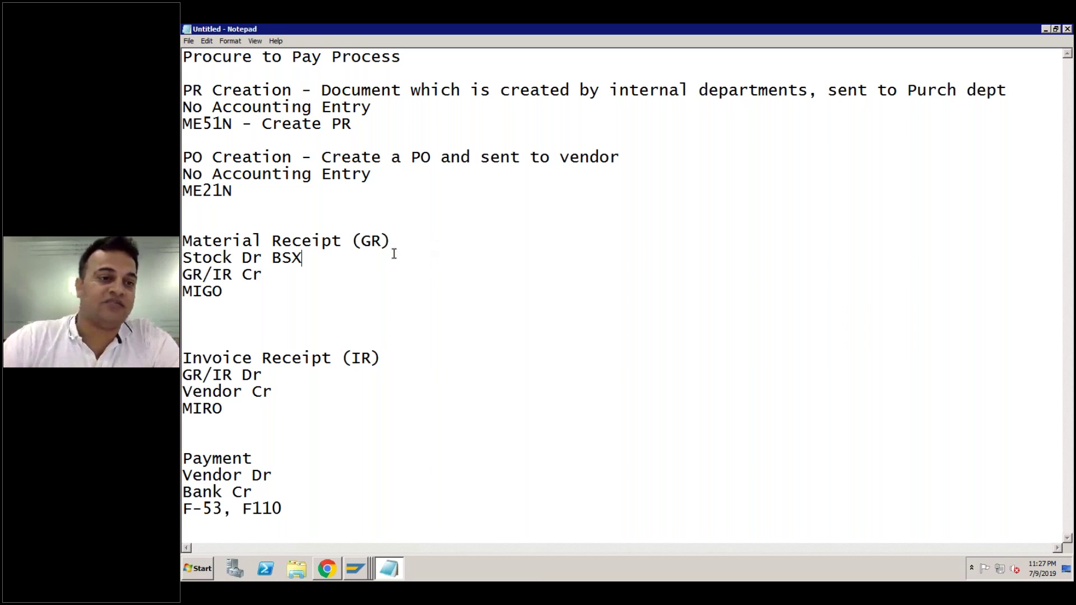
left_click(308, 273)
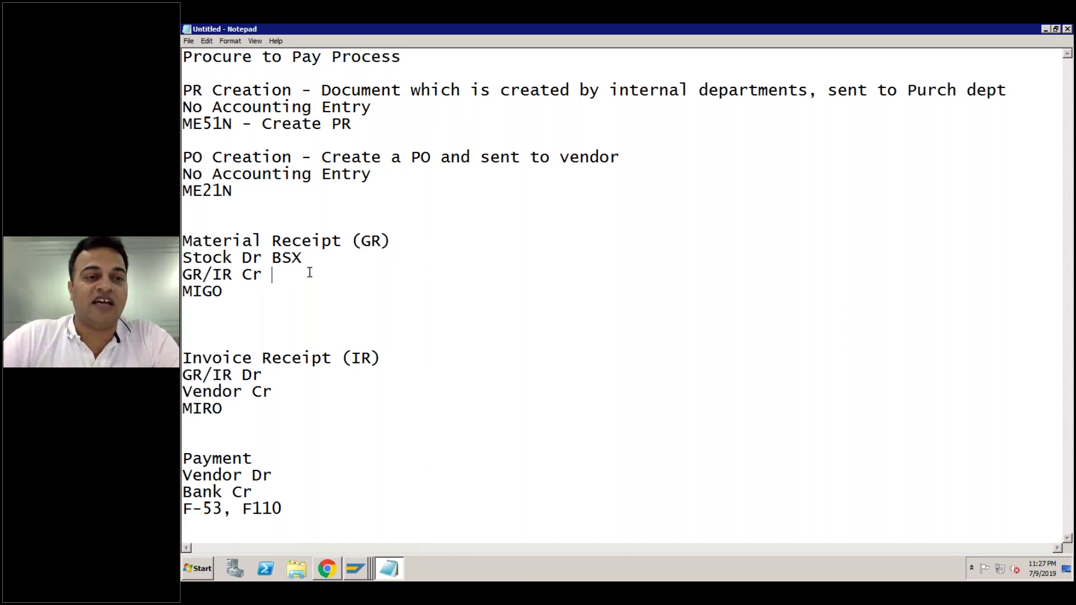
type("WRX")
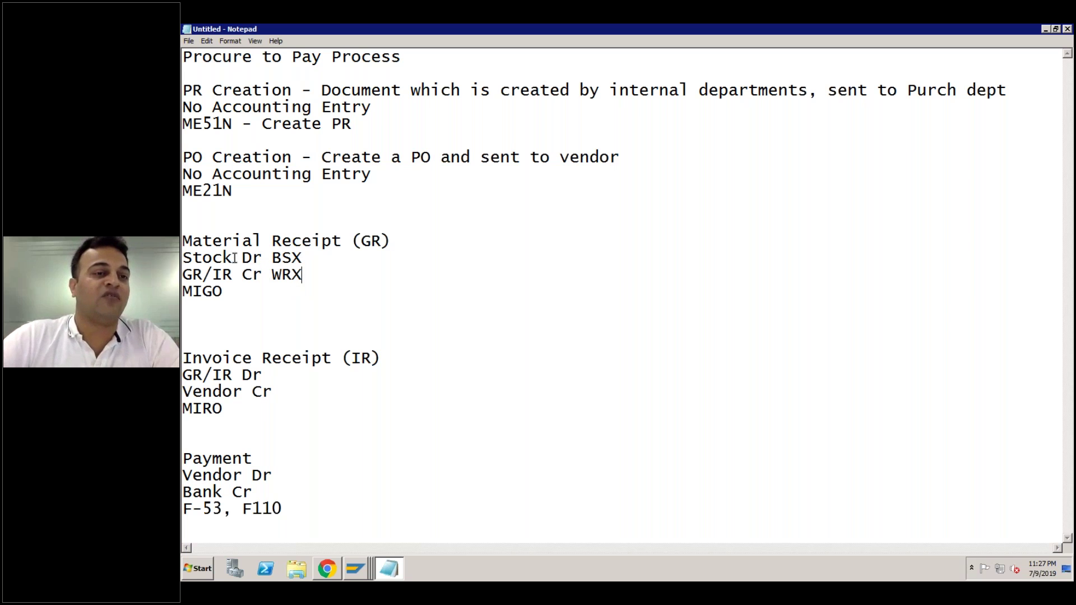
left_click(311, 257)
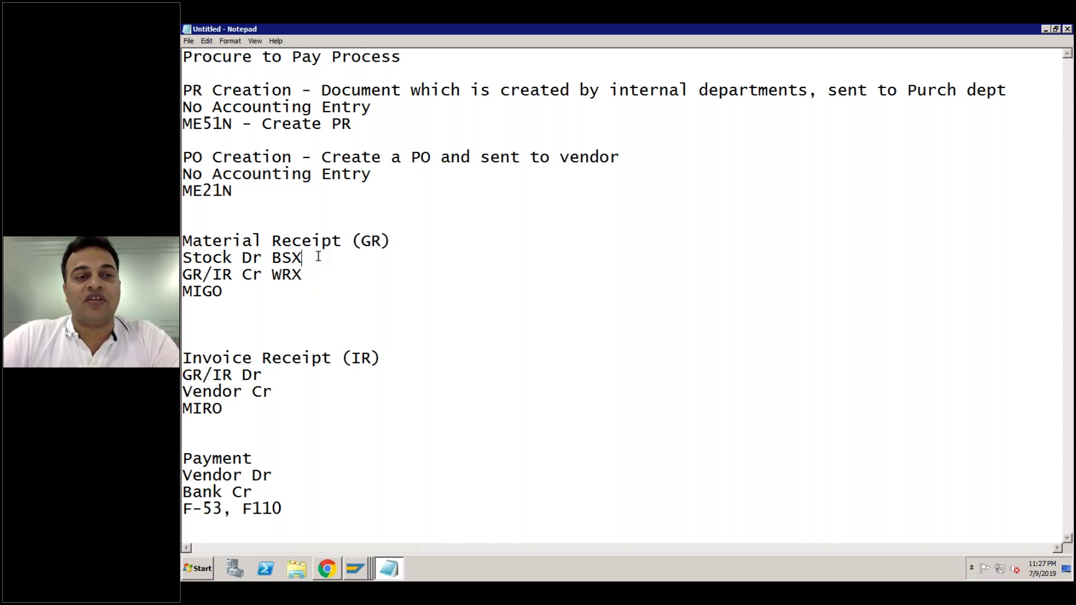
left_click(233, 257)
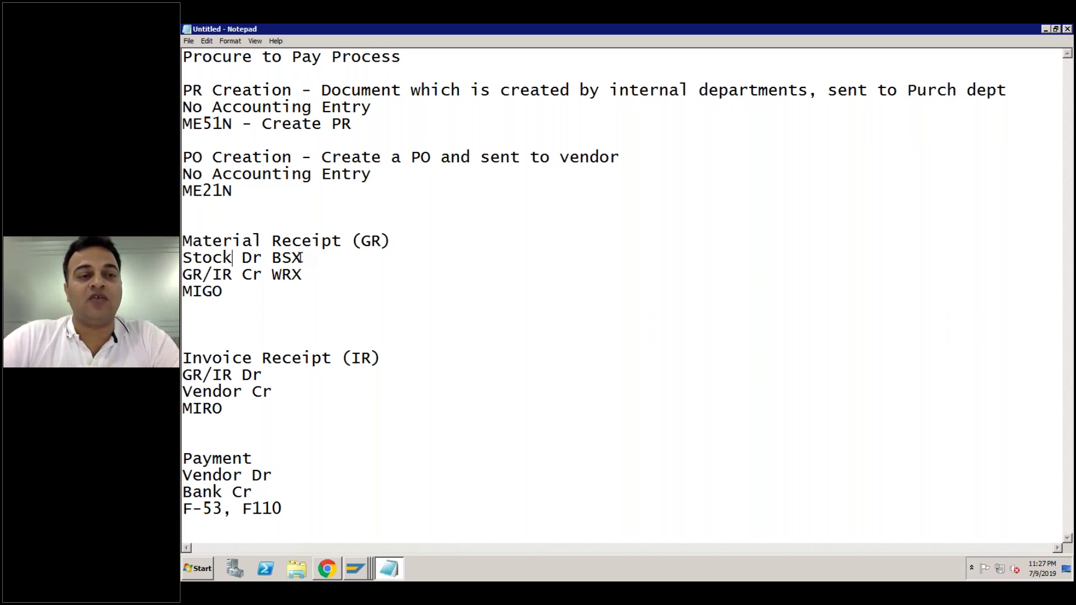
double_click(279, 258)
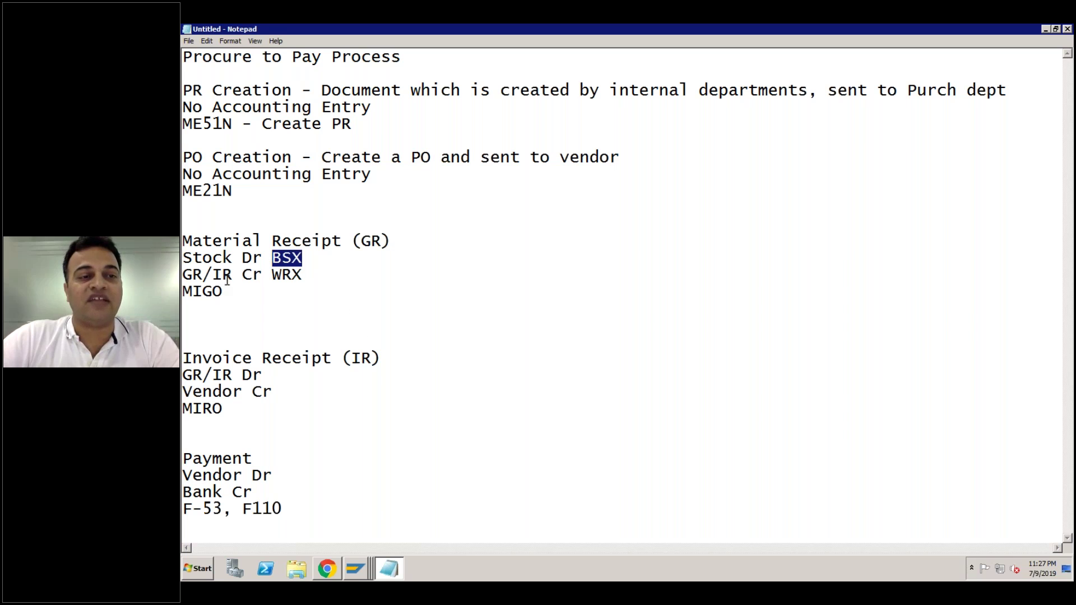
left_click_drag(306, 275, 263, 275)
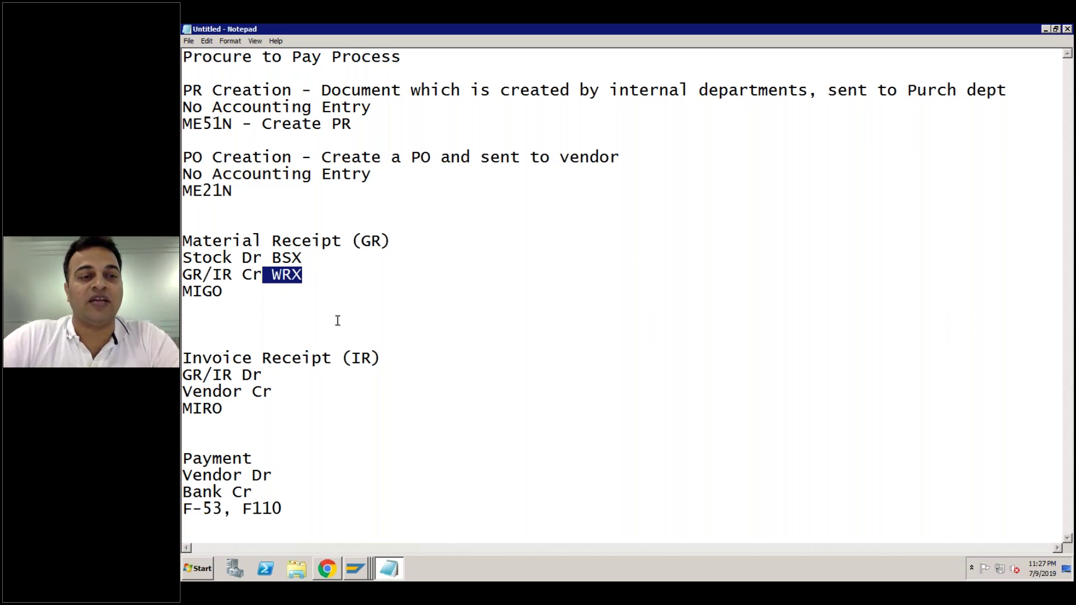
Switch back to the SAP automatic postings configuration and open the Inventory posting procedure BSX.
left_click(358, 566)
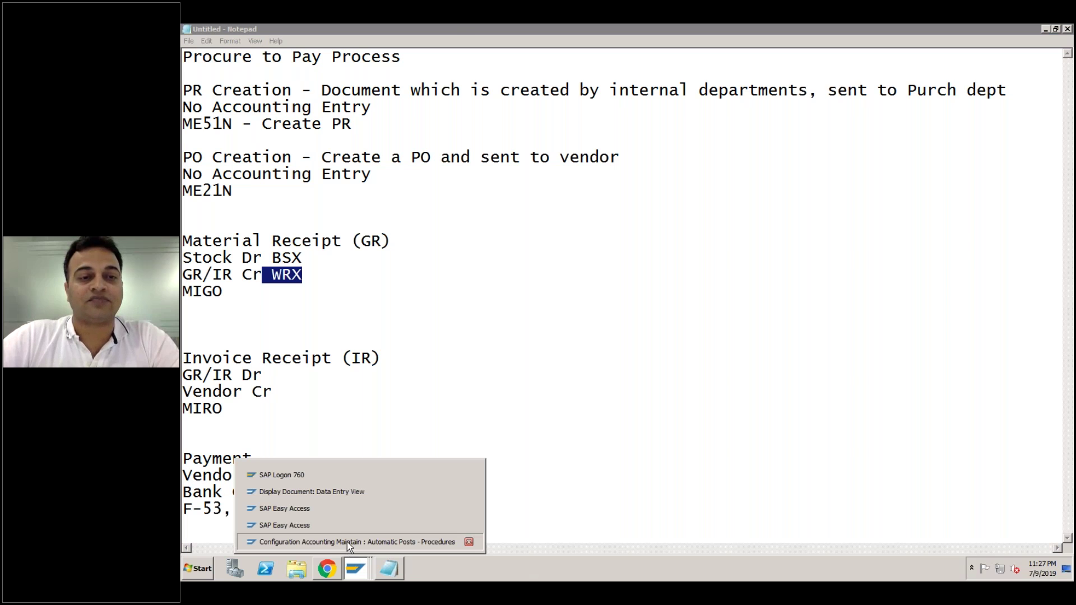
left_click(347, 543)
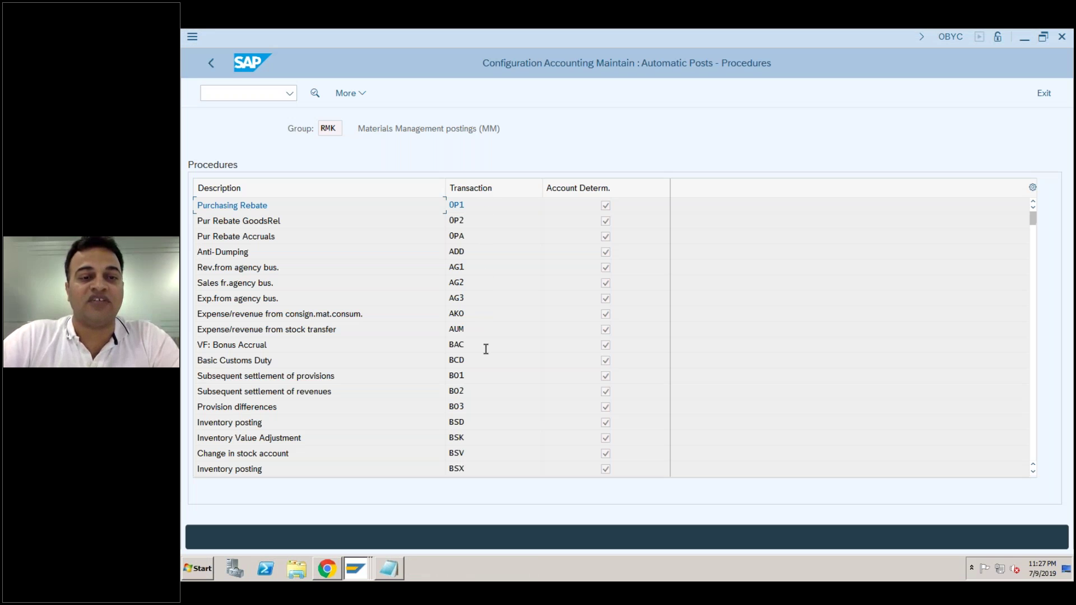
double_click(454, 468)
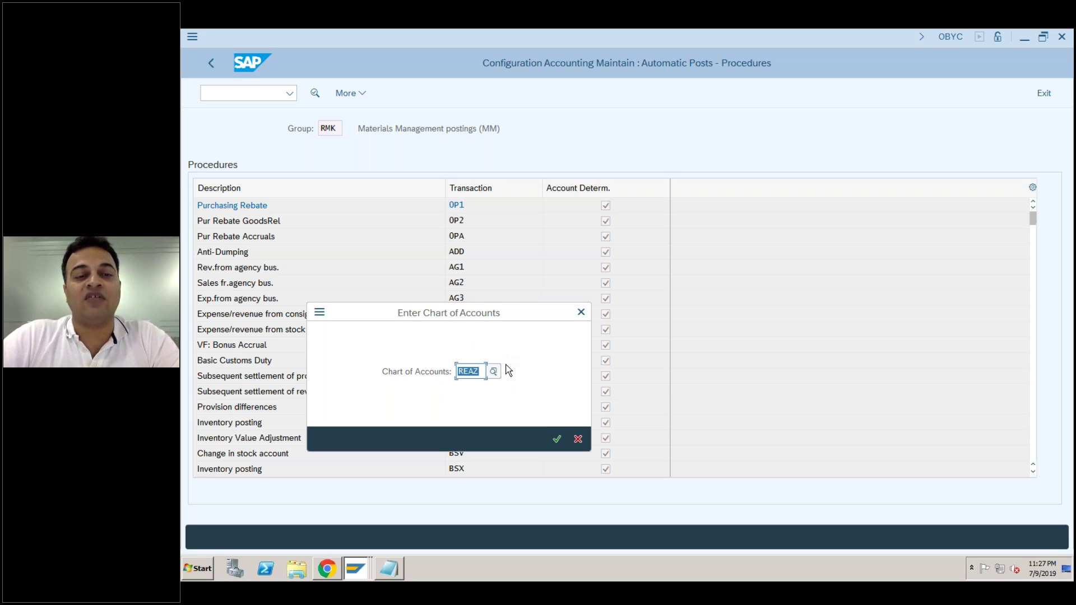
type("S")
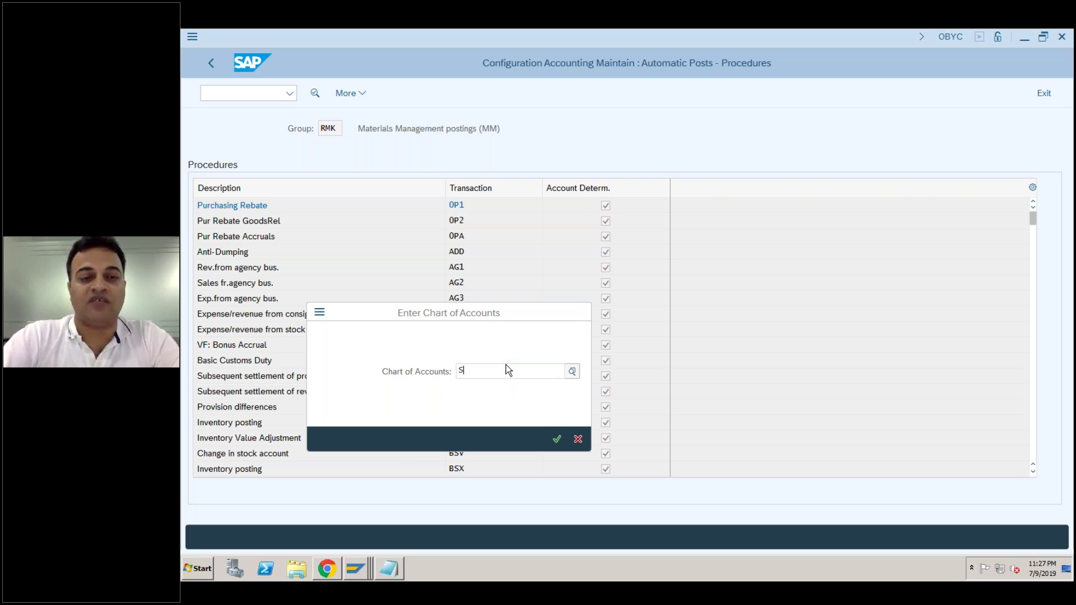
type("T0")
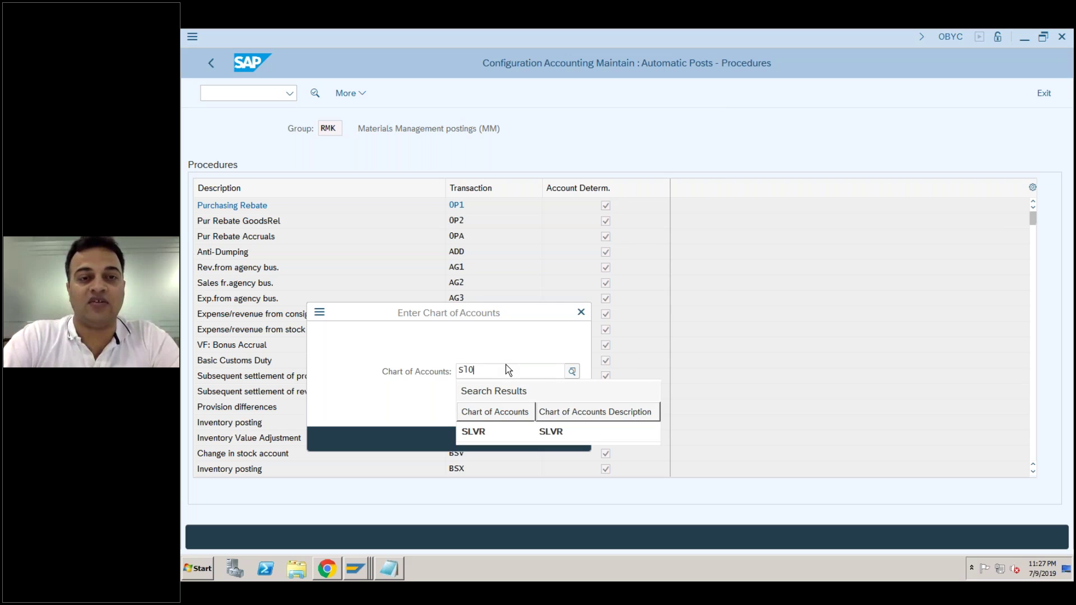
type("2")
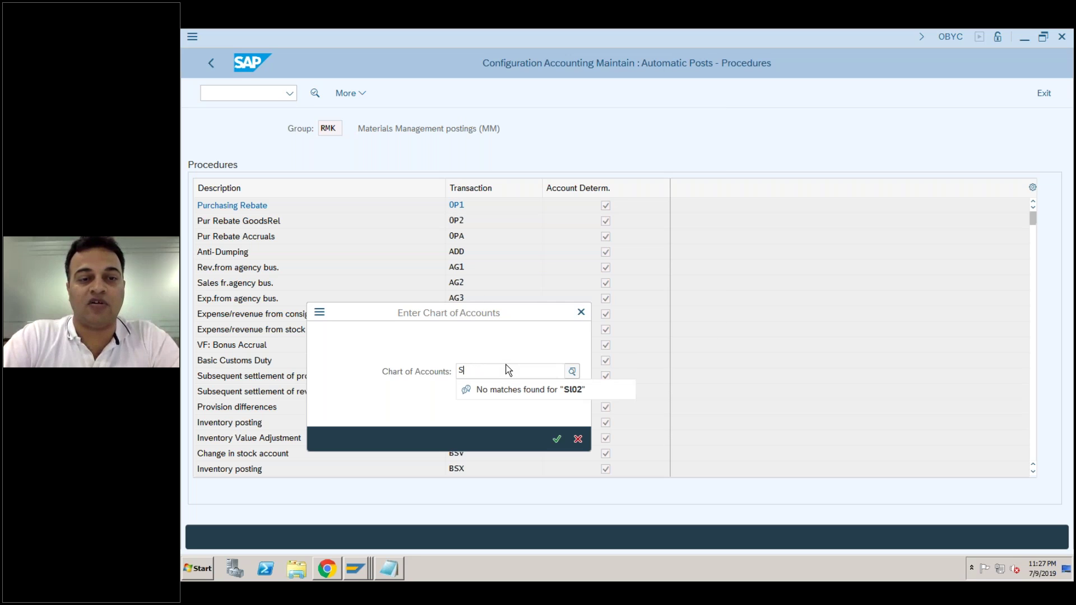
key("BackSpace")
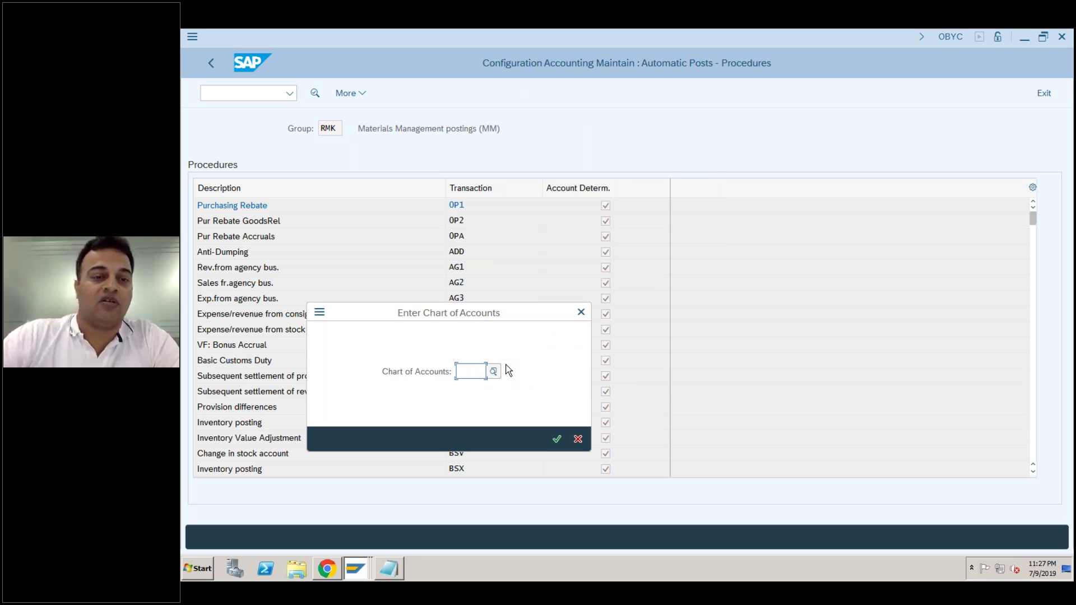
In another session, run OBY6 and display the global data of company code SL02 to look up its chart of accounts.
left_click(357, 568)
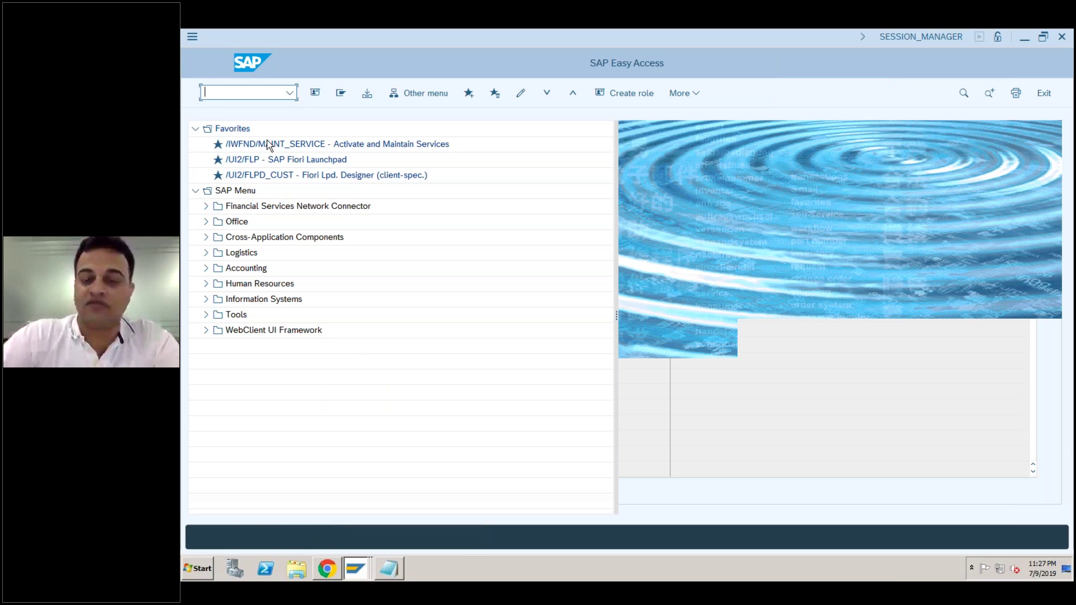
type("ob")
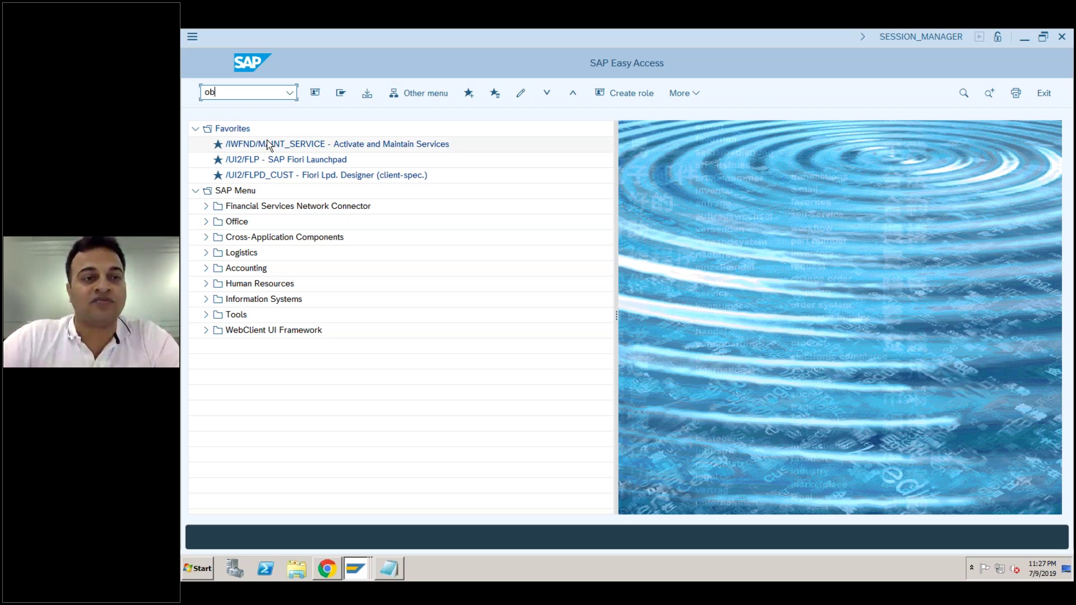
type("y6")
key("Return")
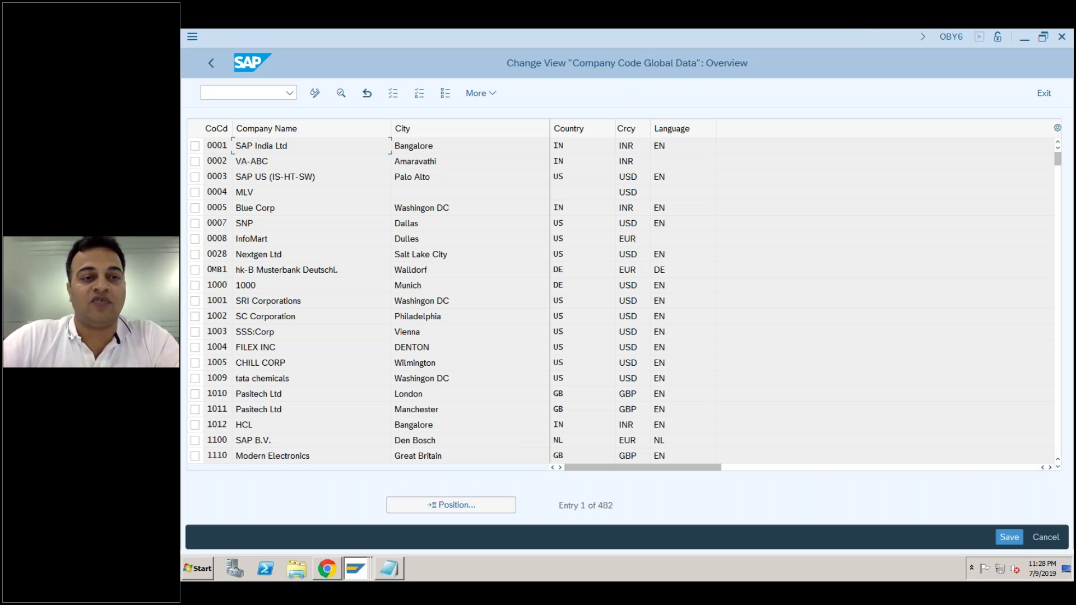
type("s102")
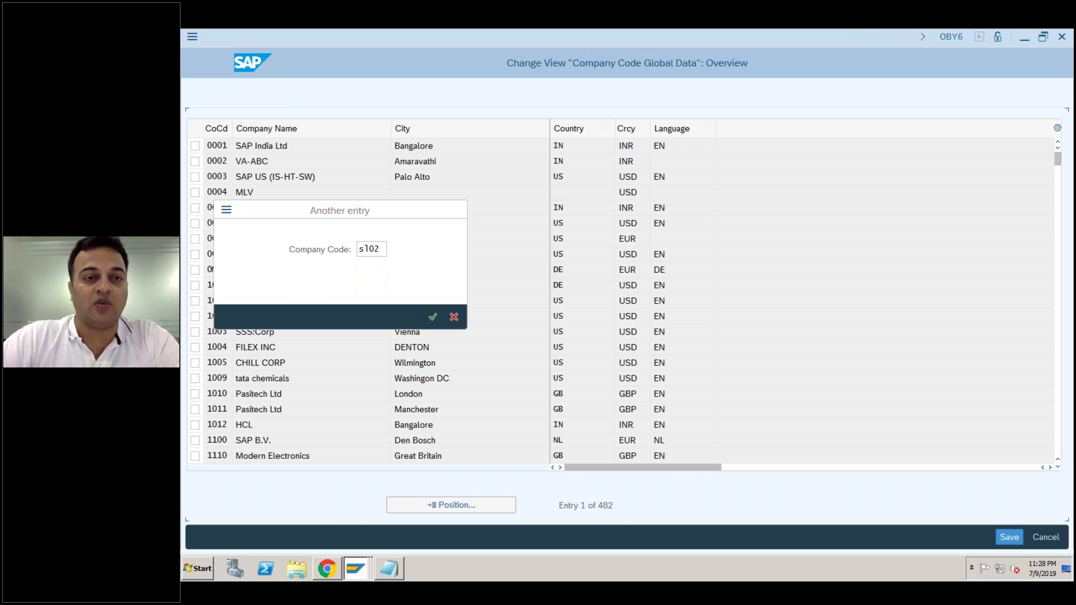
key("Return")
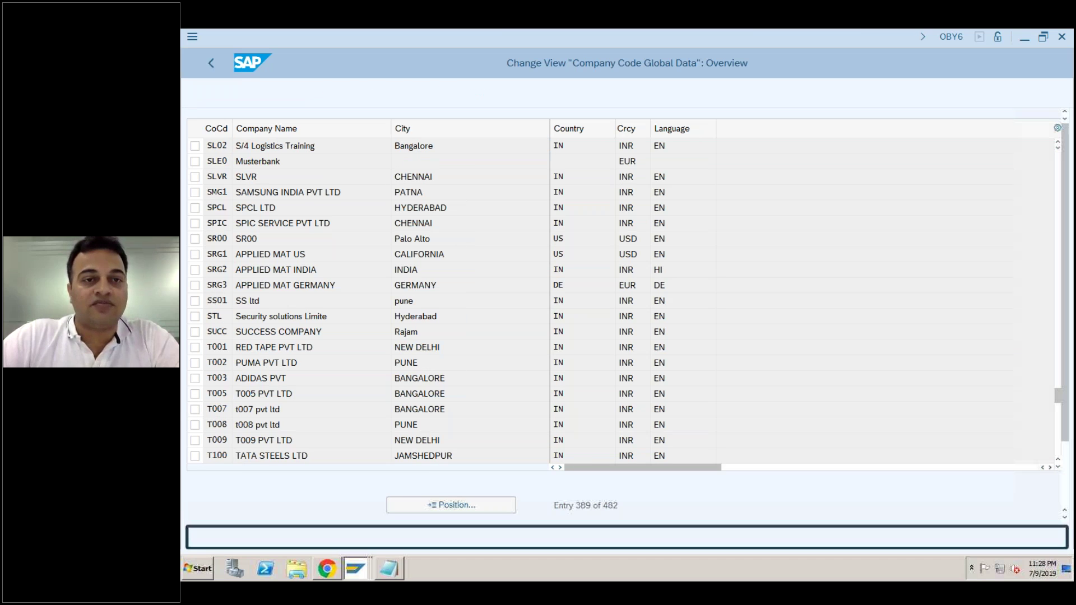
key("F2")
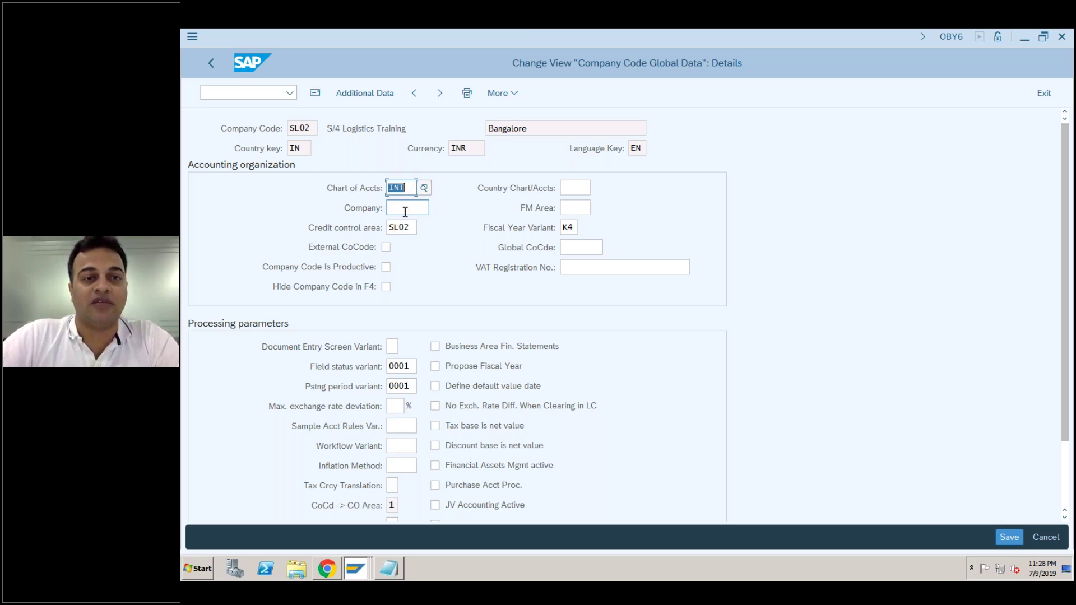
Return to the OBYC session, enter chart of accounts INT for procedure BSX, and check the account assigned to valuation class 3000.
left_click(357, 570)
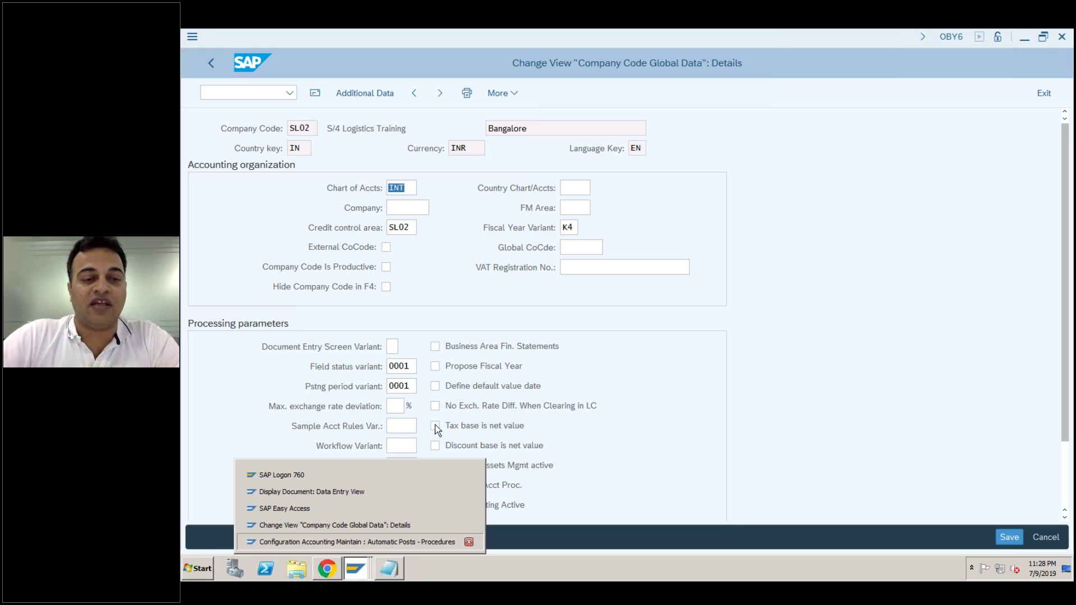
left_click(357, 542)
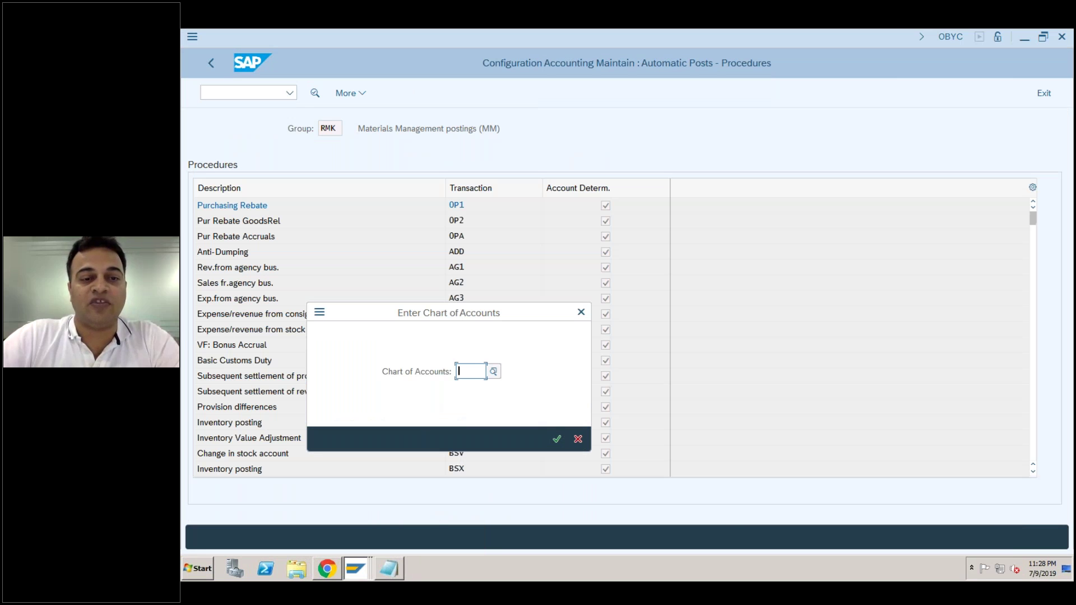
type("int")
key("Return")
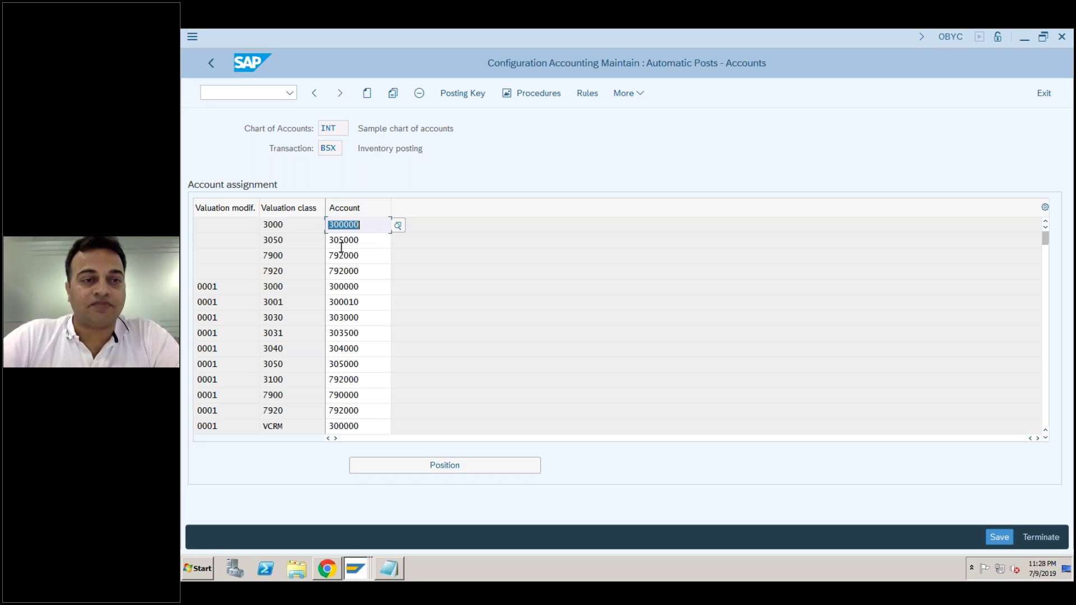
left_click(341, 148)
left_click(380, 226)
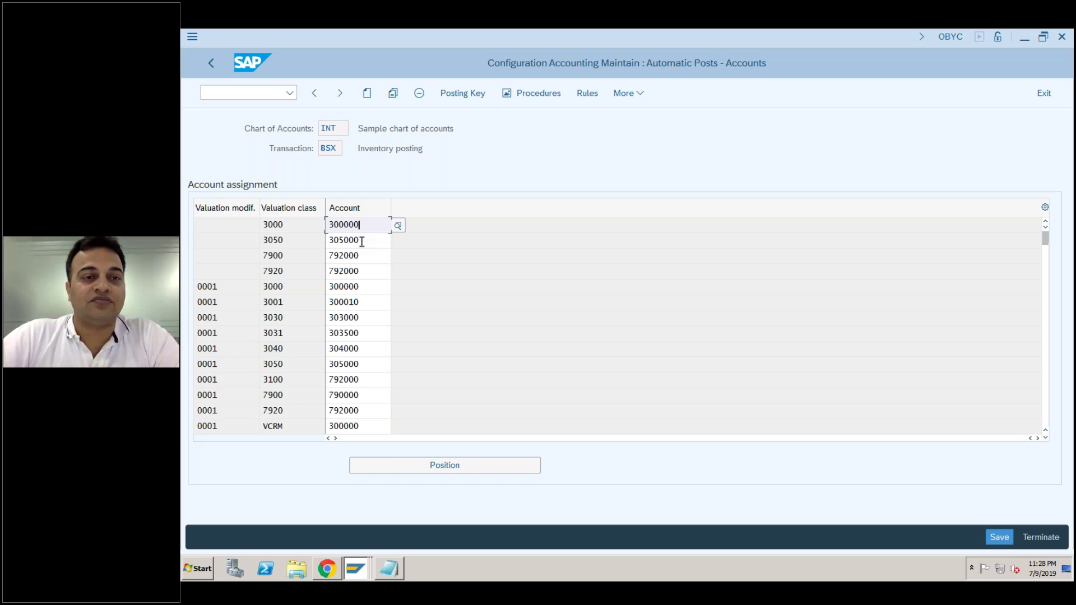
Switch to the goods receipt's accounting document to compare its raw material account with the BSX assignment, and return to the OBYC session.
left_click(356, 570)
mouse_move(356, 573)
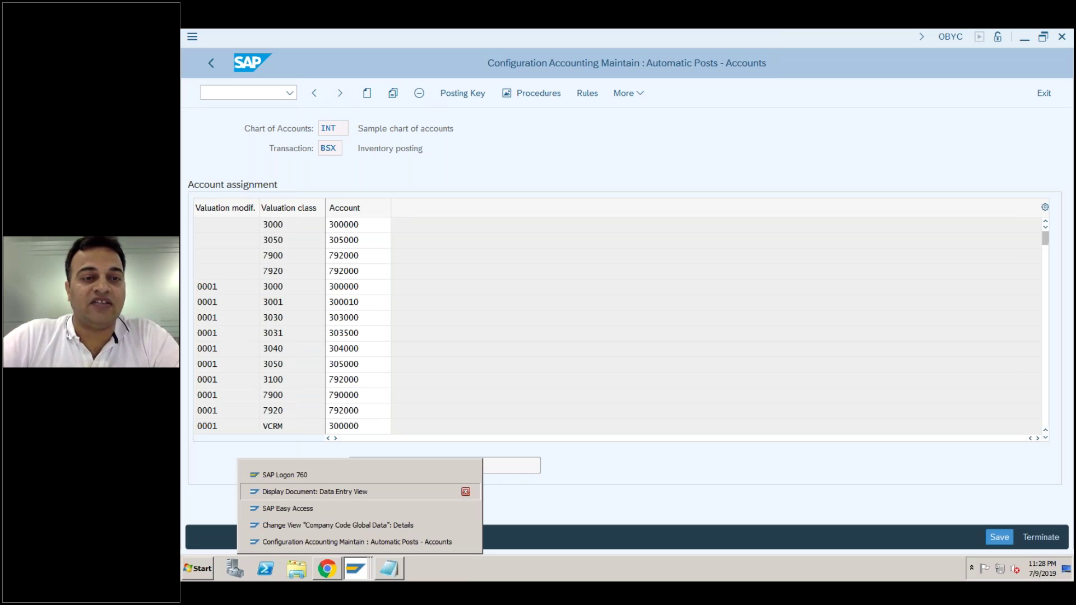
left_click(314, 492)
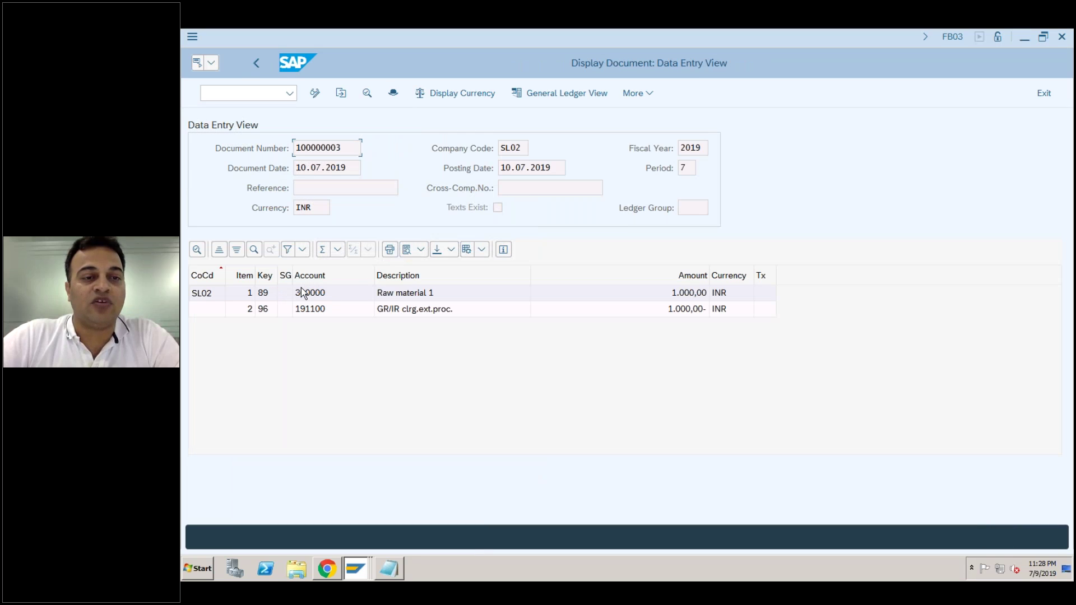
left_click(359, 568)
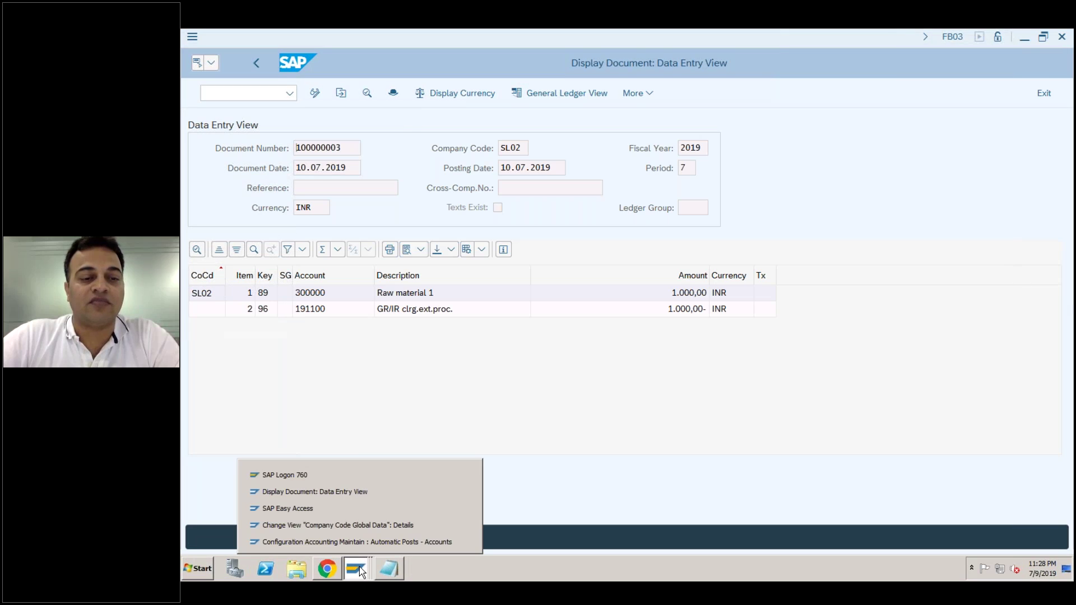
left_click(361, 544)
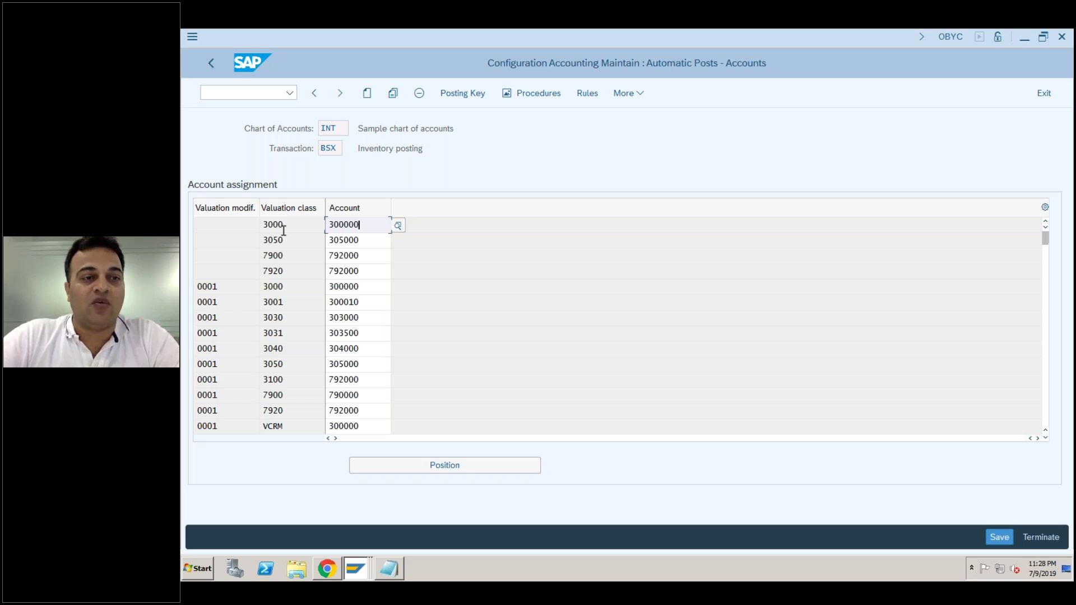
Examine the valuation modifier column of the BSX account assignments, comparing the blank entries with those for 0001 and the later modifiers.
key("shift+Tab")
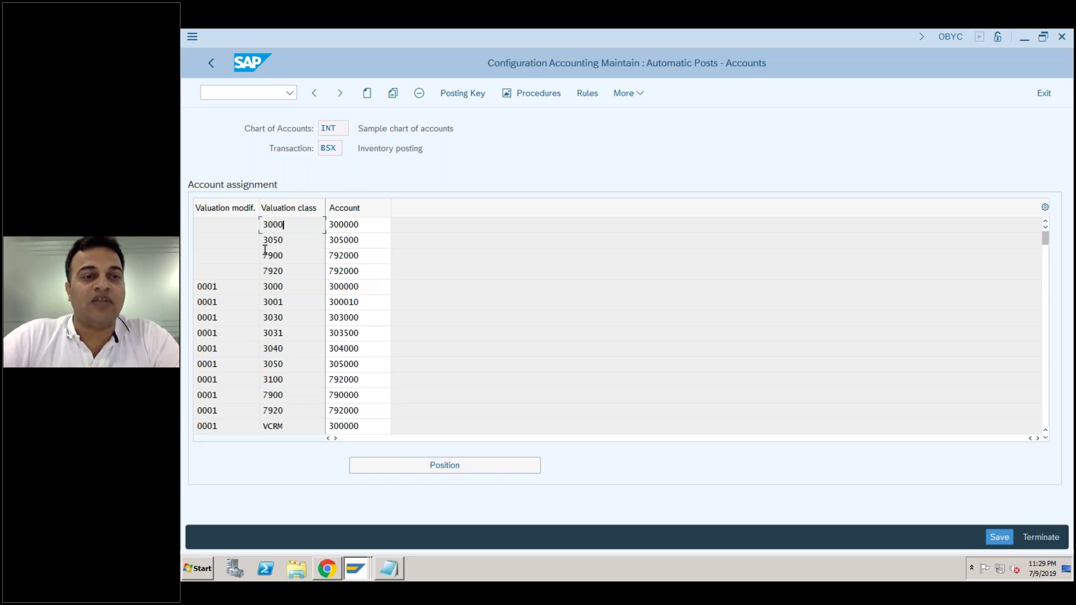
left_click(233, 226)
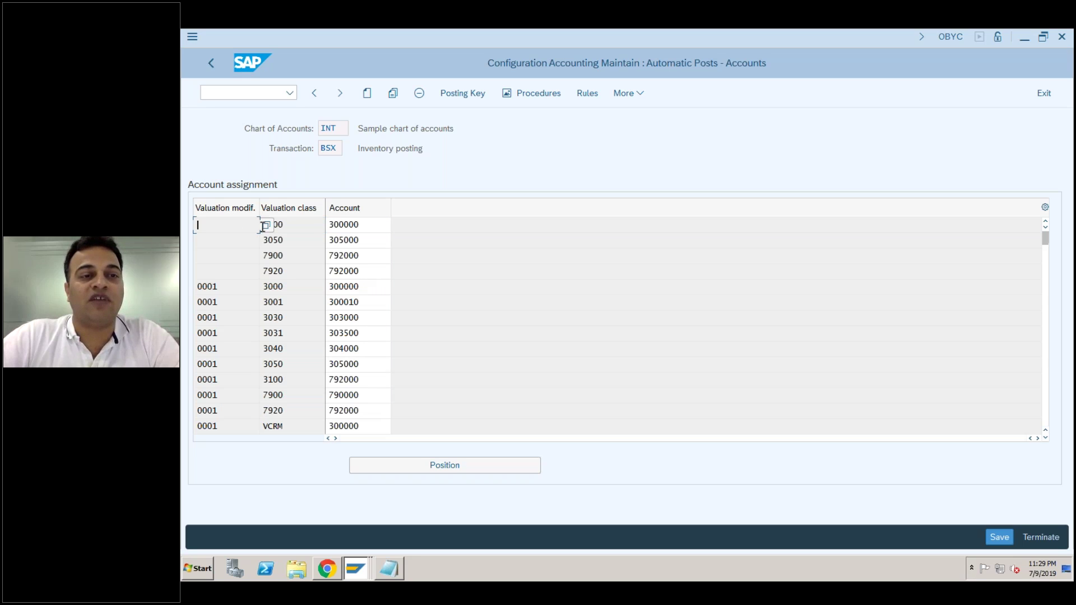
left_click(297, 230)
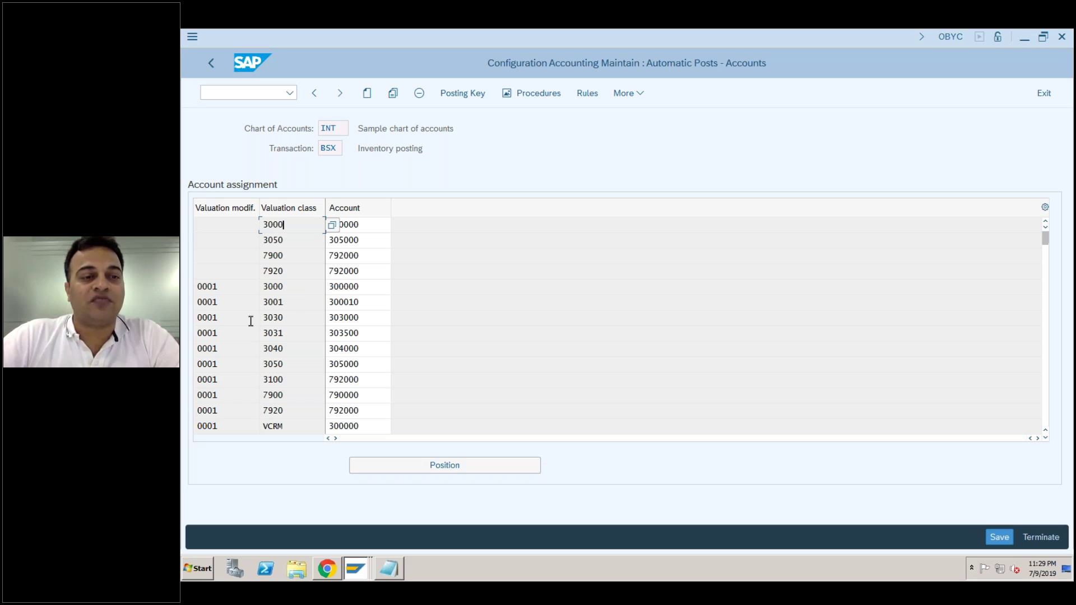
left_click(236, 289)
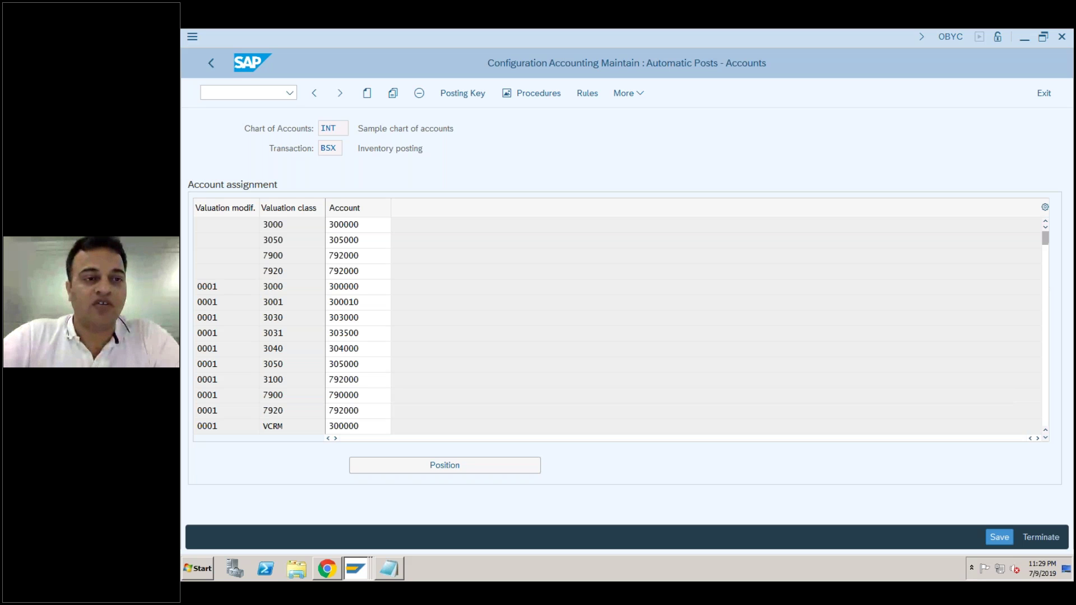
left_click(1046, 280)
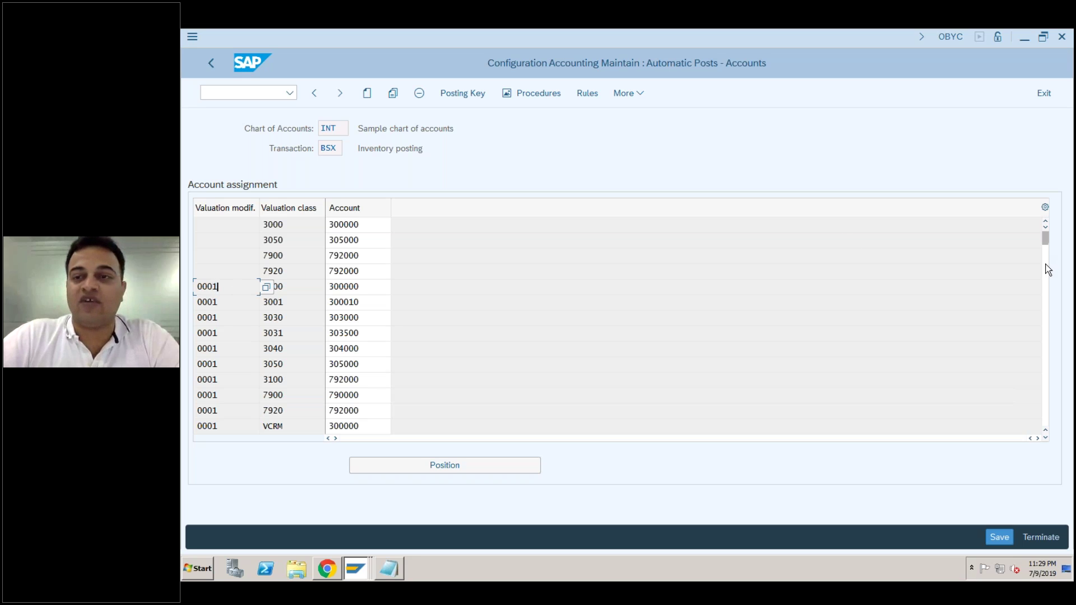
scroll(1048, 270, "down", 5)
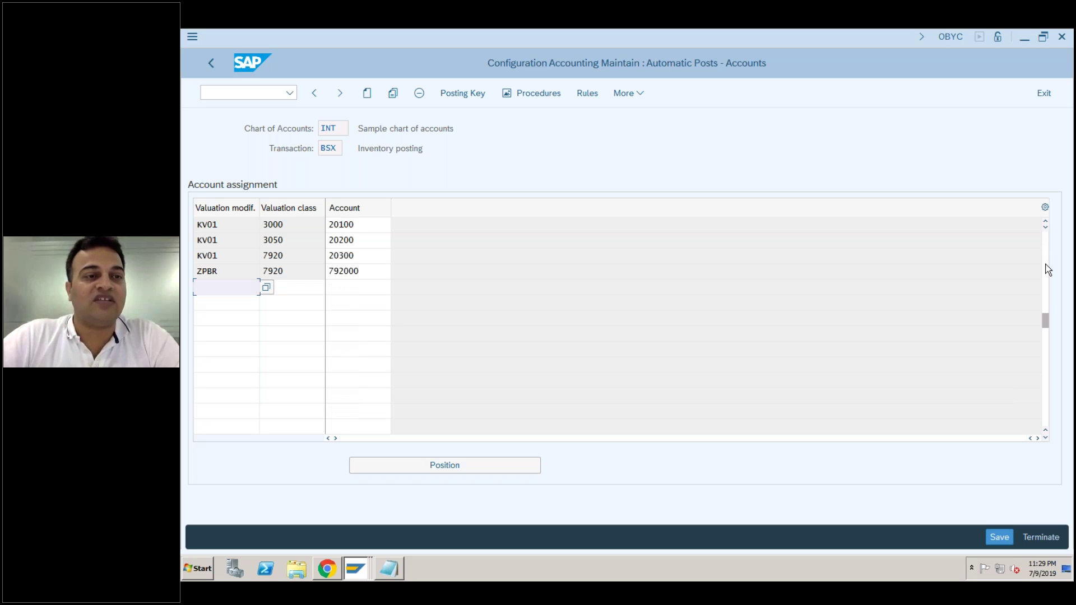
scroll(1048, 270, "up", 5)
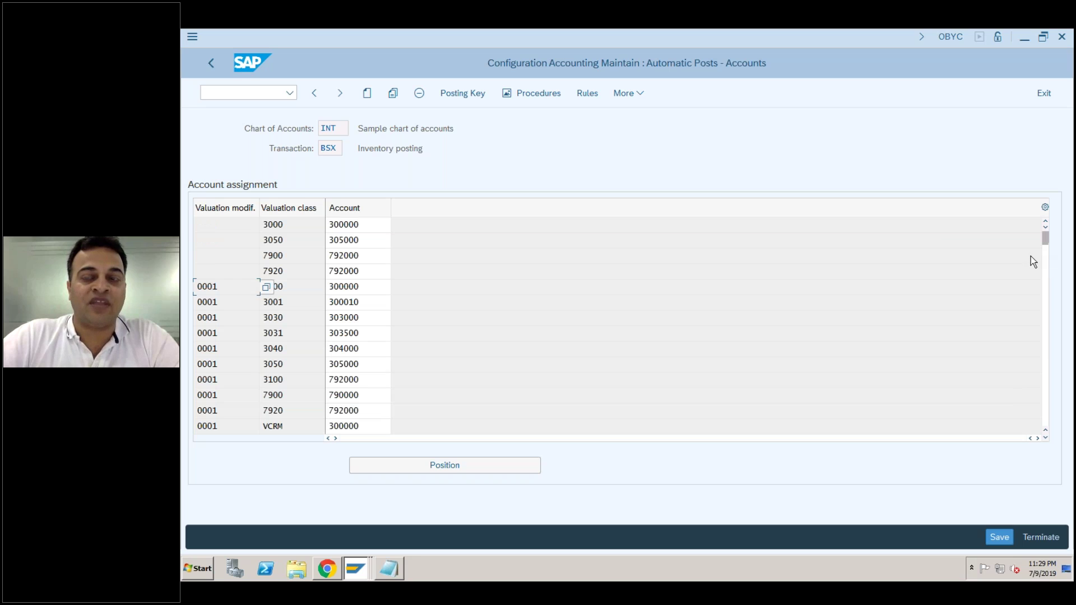
left_click(241, 226)
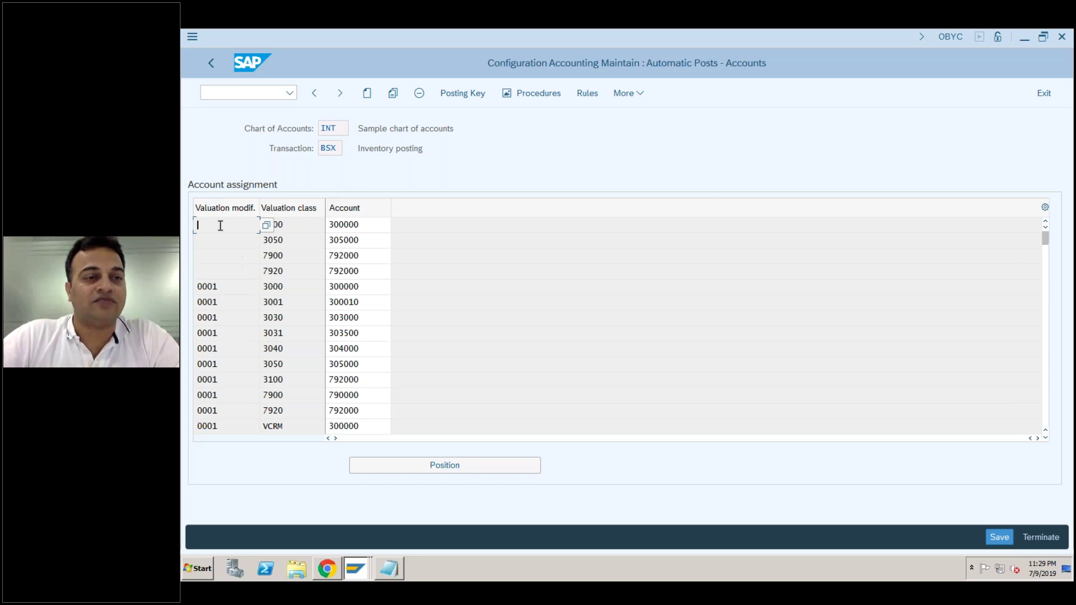
left_click(227, 291)
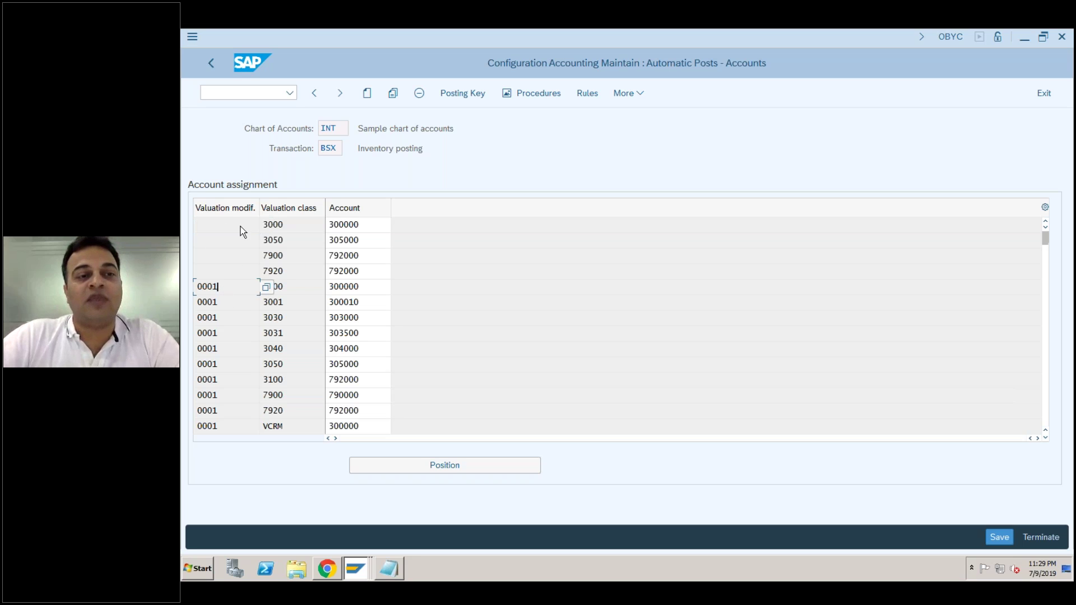
Check the account for valuation class 3000 and review the other valuation classes without a valuation modifier, through 7920.
left_click(367, 224)
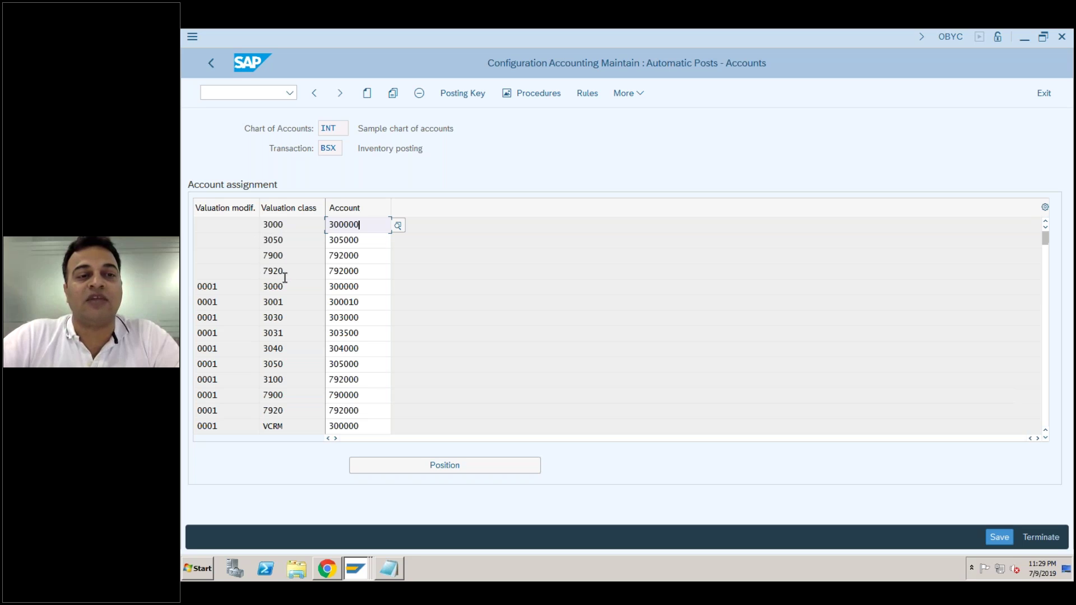
left_click(293, 225)
key("Down")
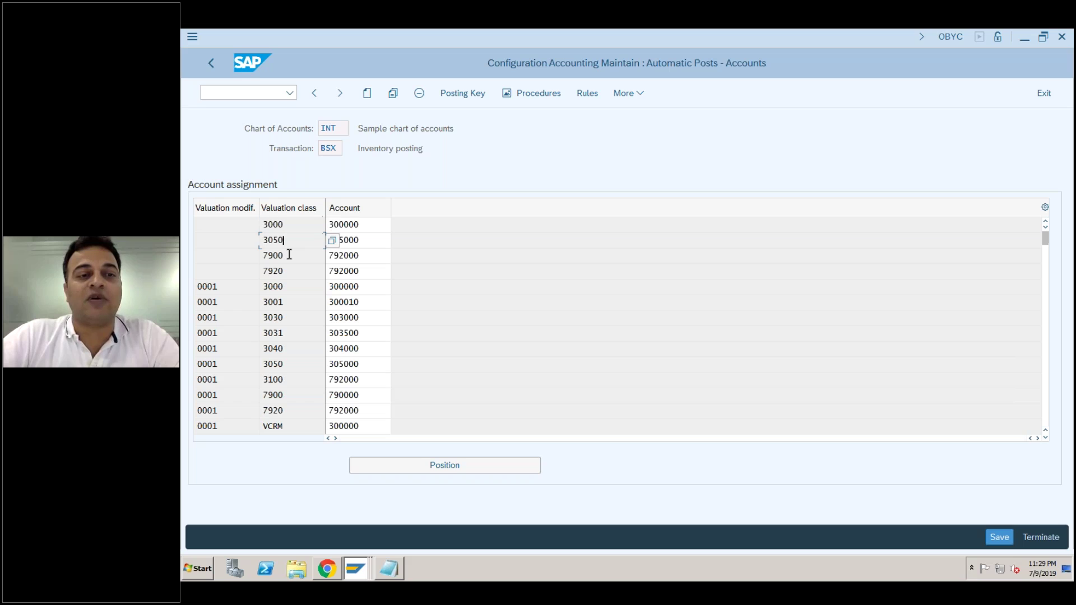
key("Down")
key("Down")
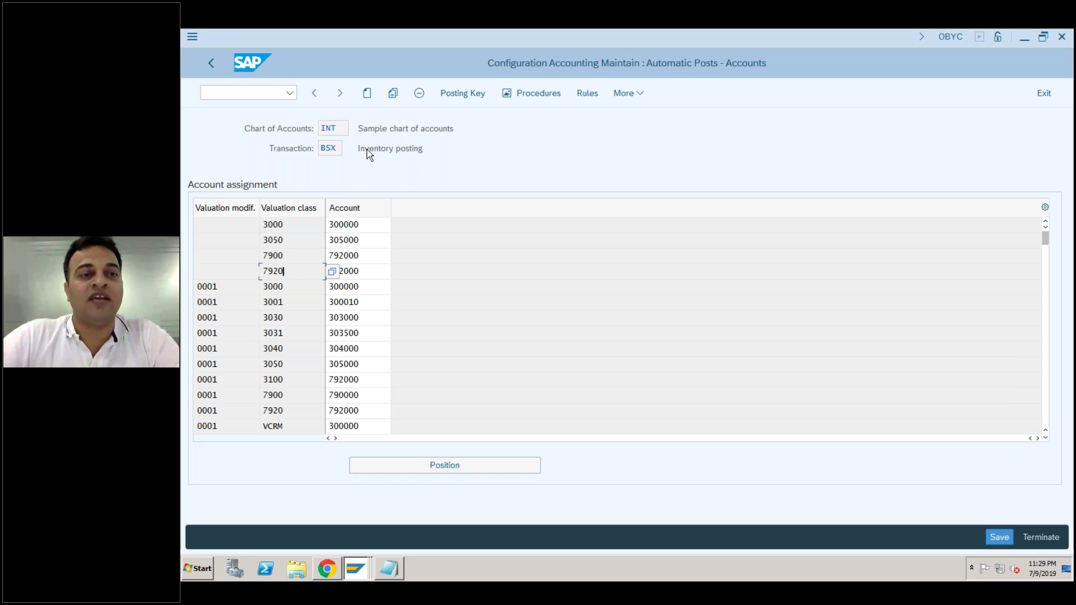
Switch to the SAP Easy Access session and run ME23N to display the purchase order for material ABC.
left_click(255, 93)
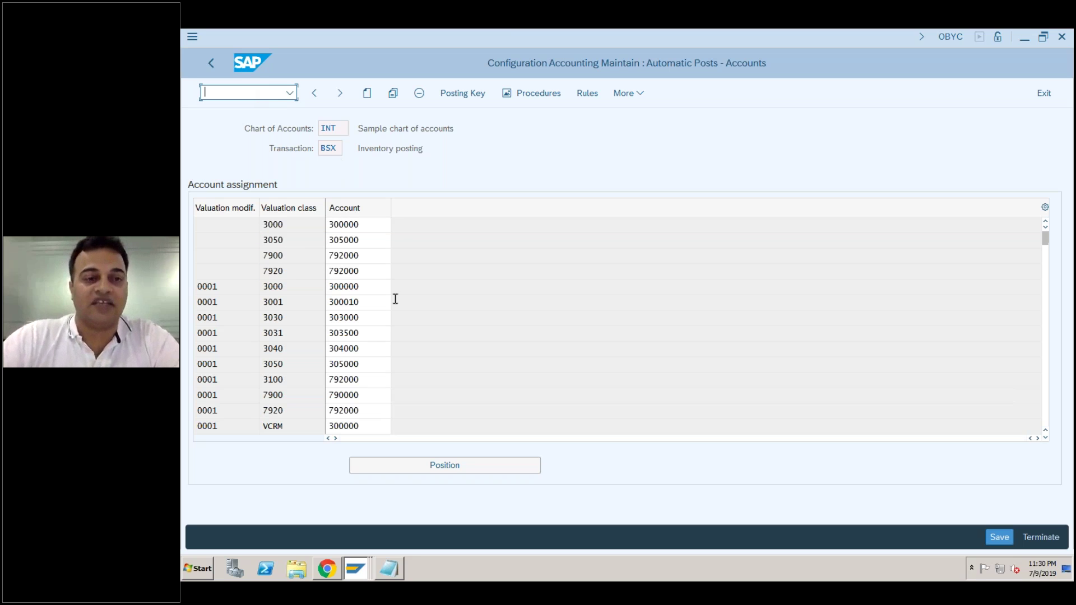
left_click(351, 560)
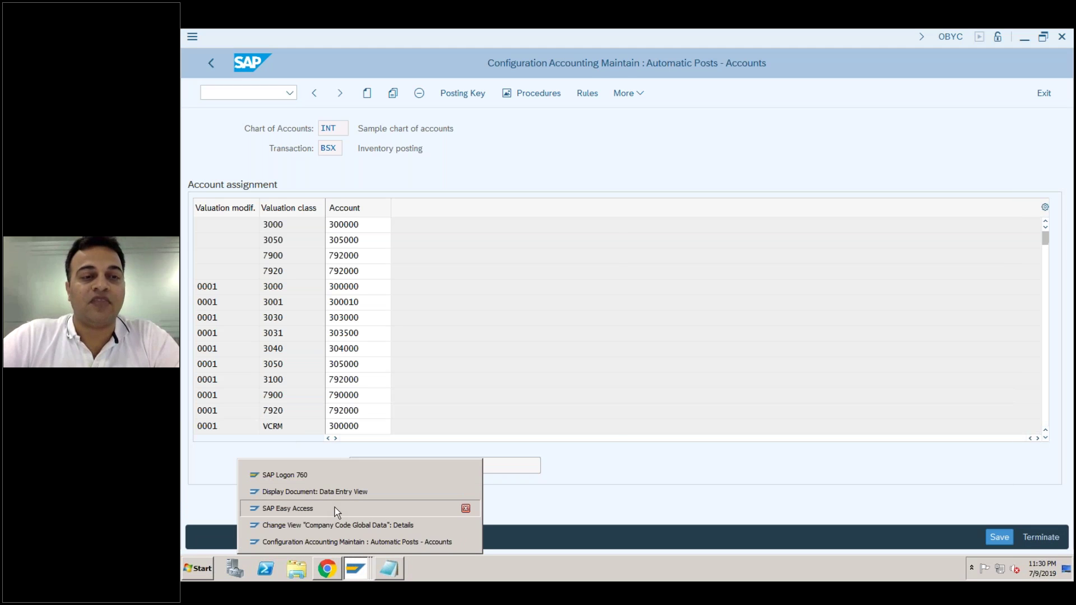
left_click(335, 508)
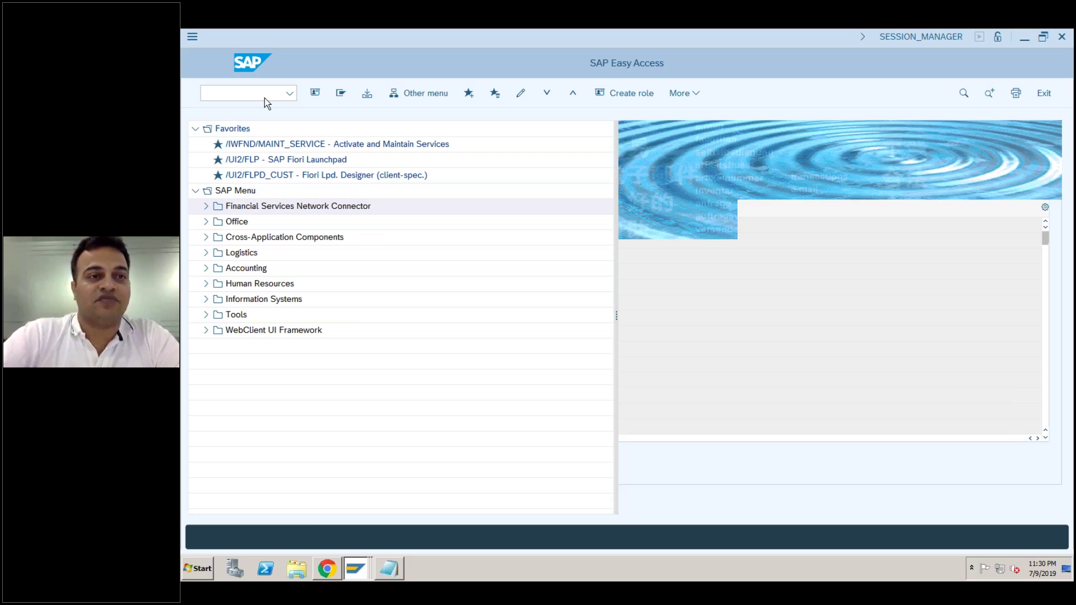
left_click(265, 97)
type("/nme")
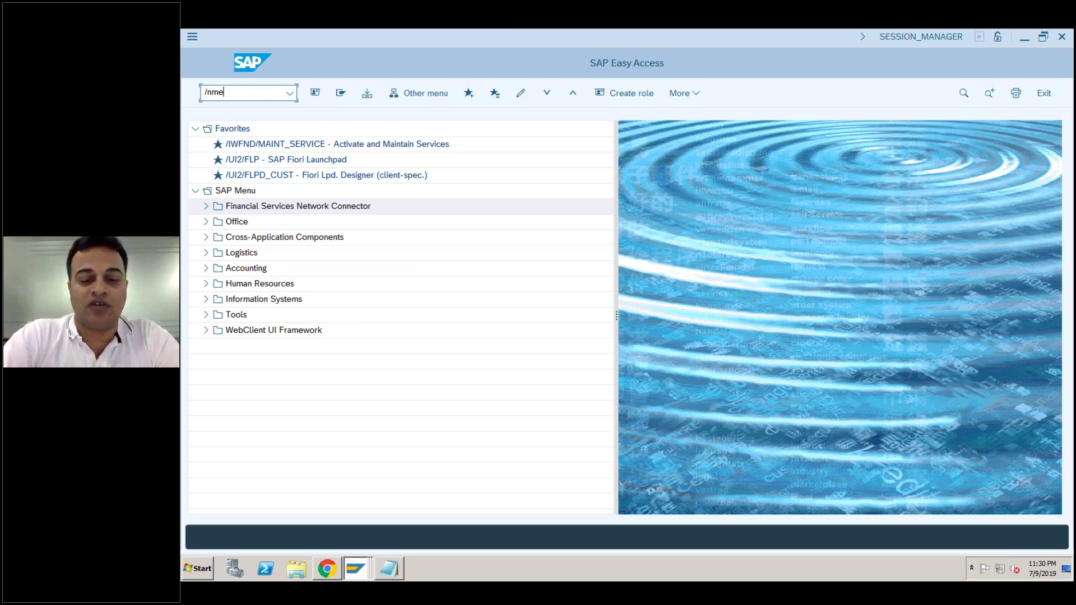
type("23n")
key("Return")
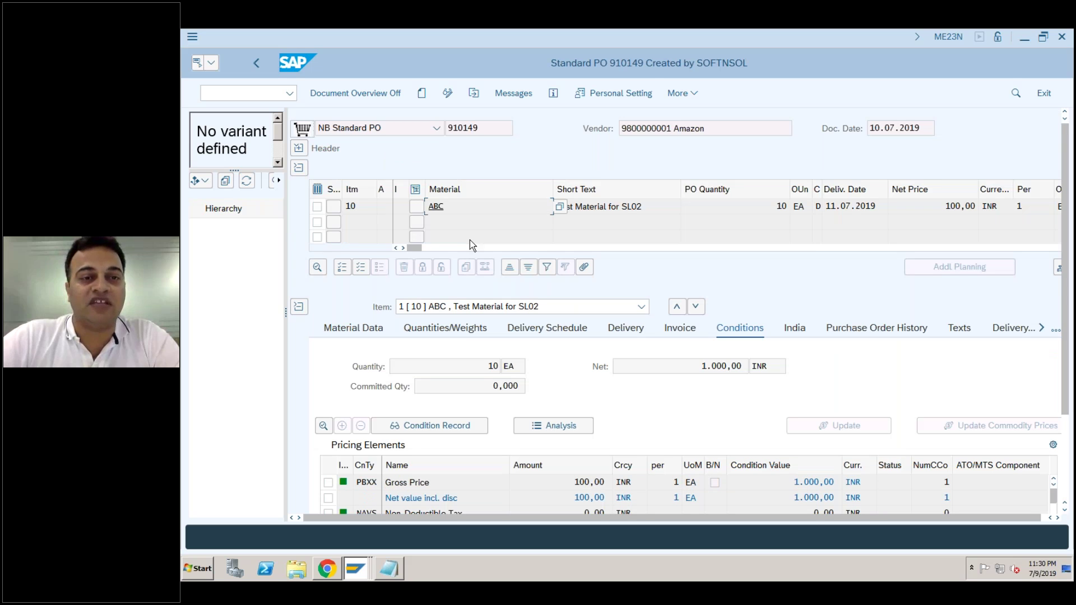
Open the master record of material ABC from the purchase order item and check its valuation class in the Accounting 1 view.
left_click(436, 207)
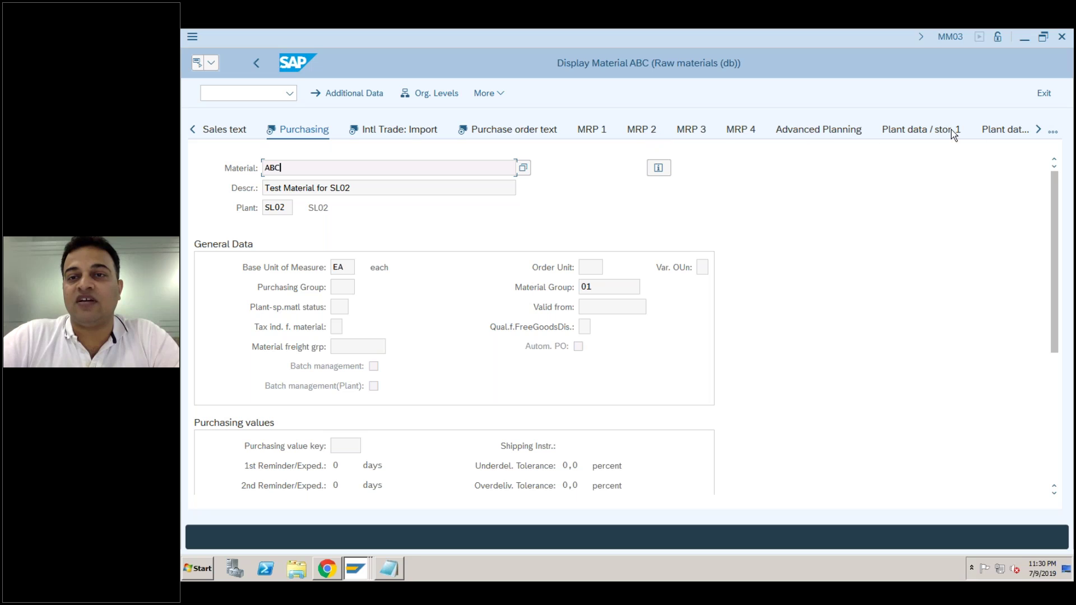
left_click(1054, 134)
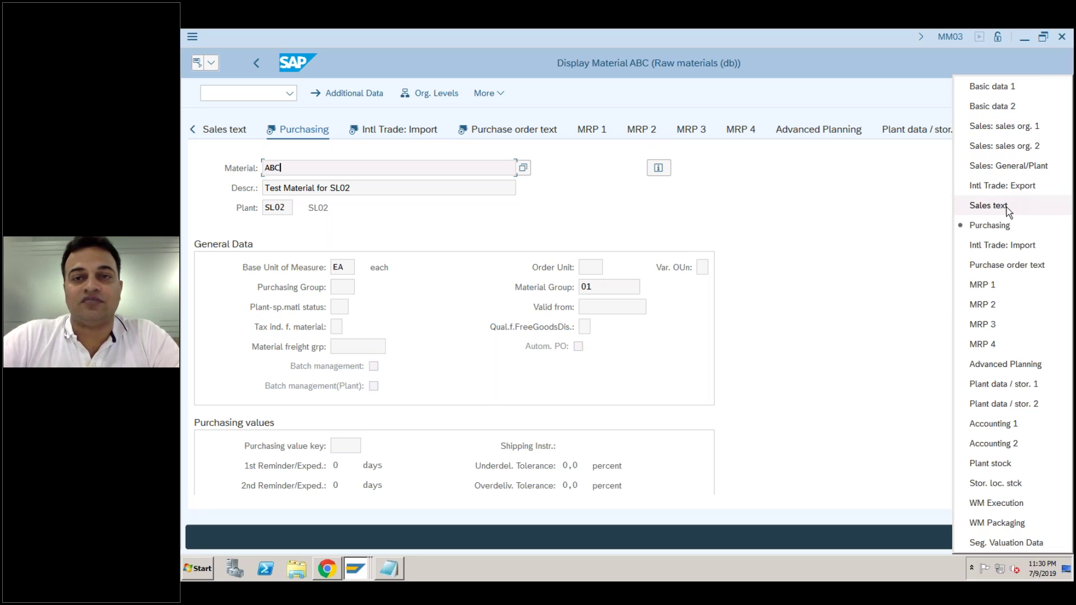
left_click(994, 426)
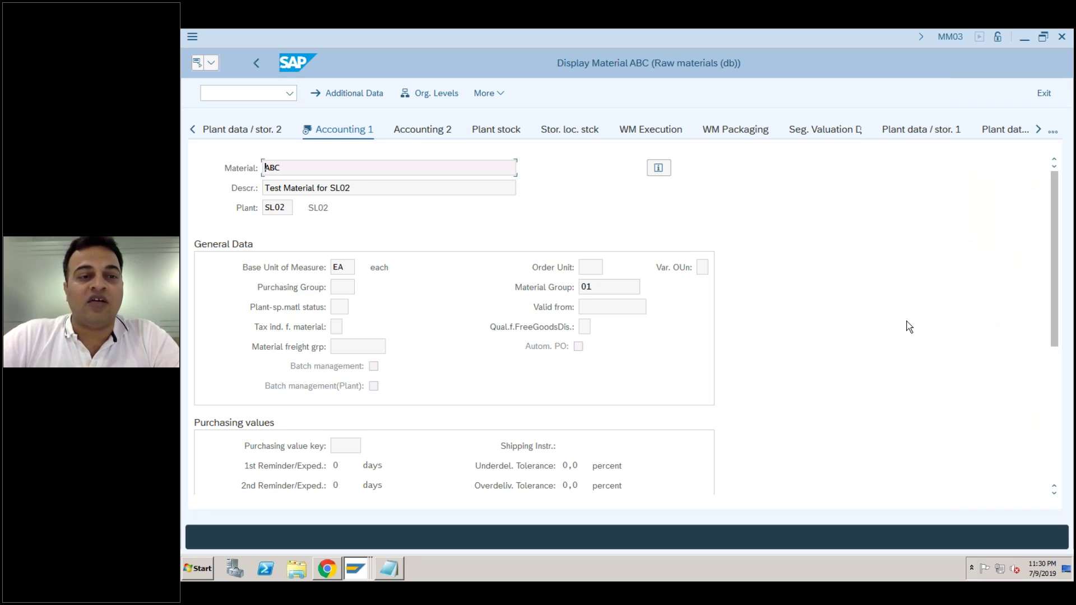
double_click(339, 346)
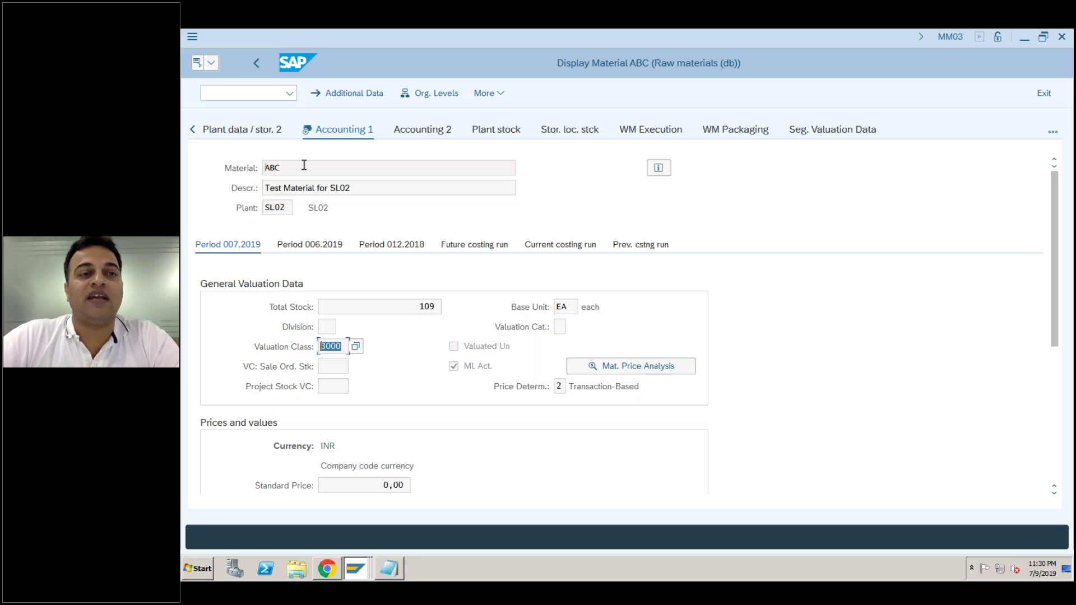
left_click(342, 348)
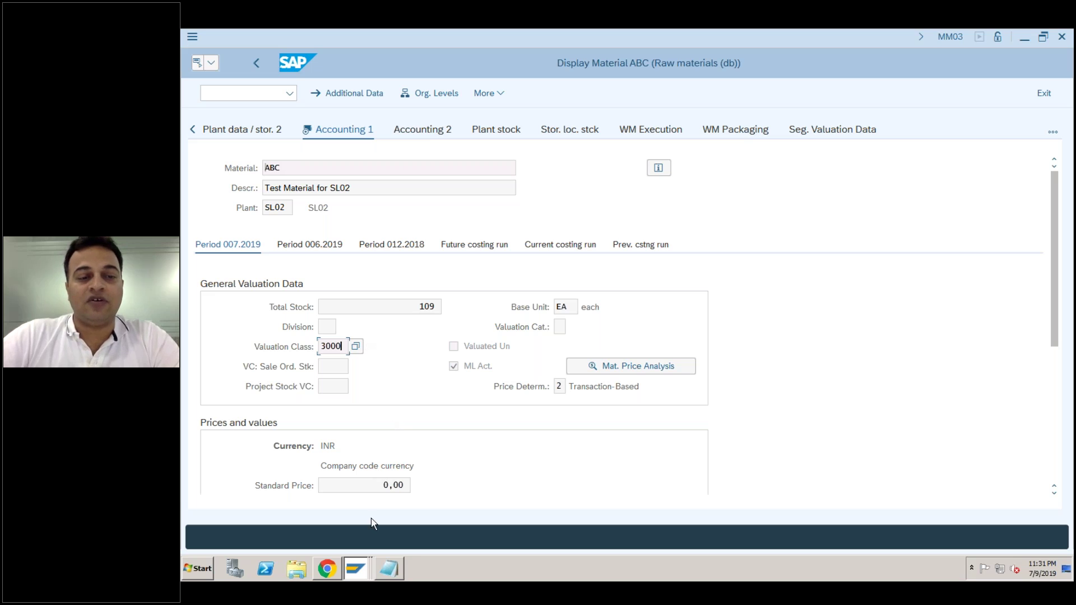
Return to the OBYC session and check the BSX account for valuation class 3000 with a blank valuation modifier.
left_click(352, 563)
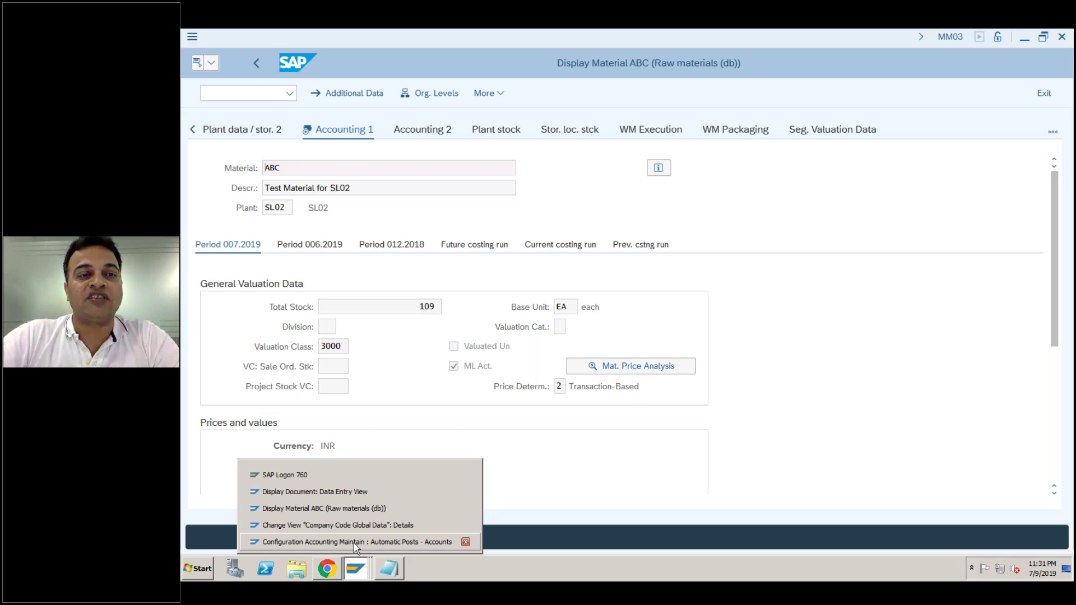
left_click(355, 543)
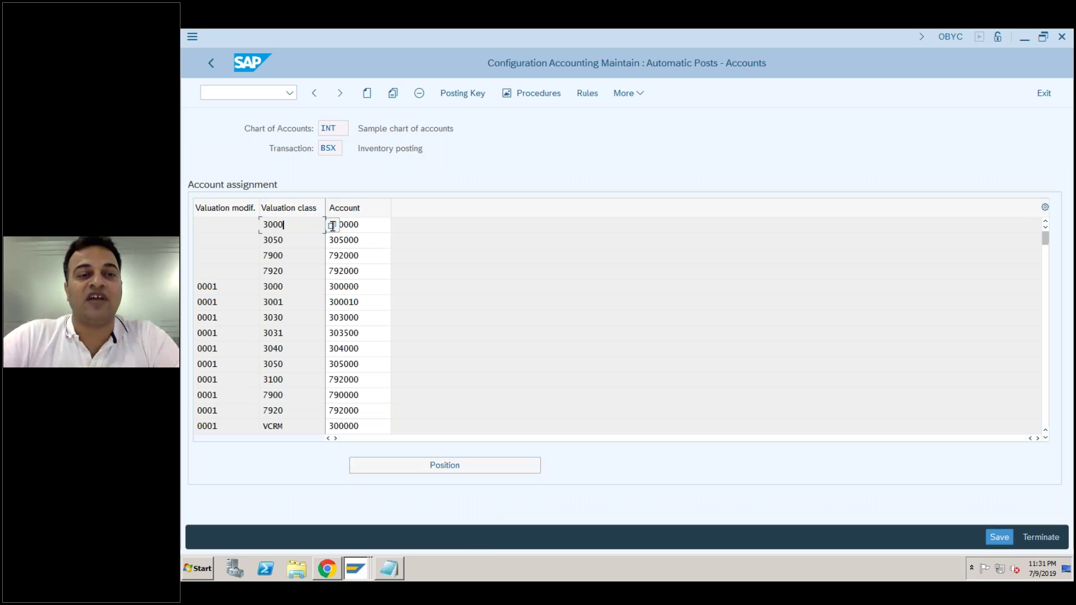
left_click(372, 224)
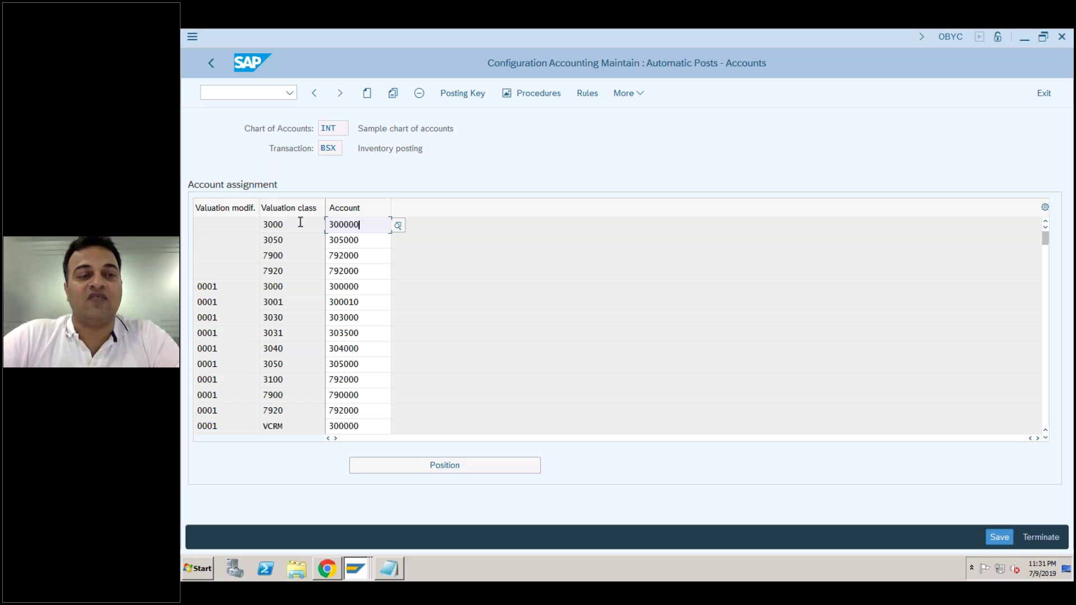
Switch to the goods receipt's accounting document and check the raw material and GR/IR clearing account lines.
left_click(355, 565)
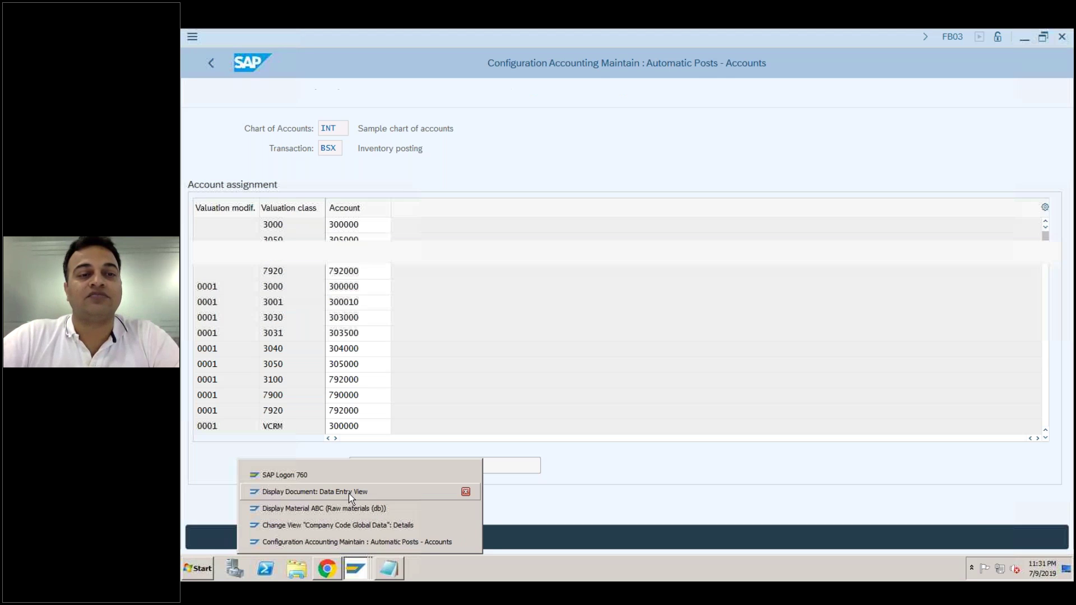
left_click(350, 494)
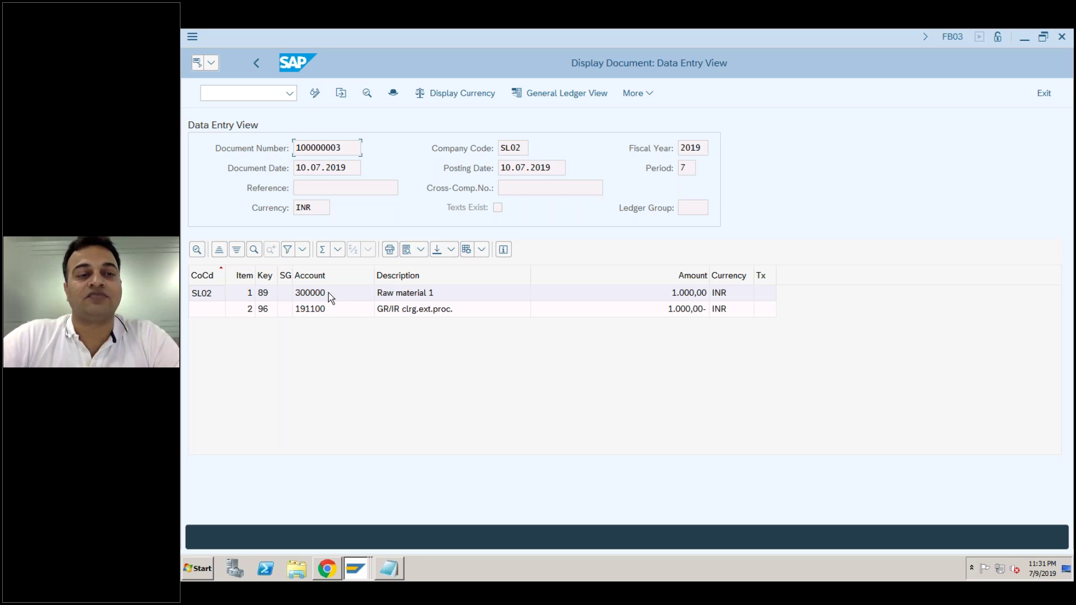
left_click(323, 312)
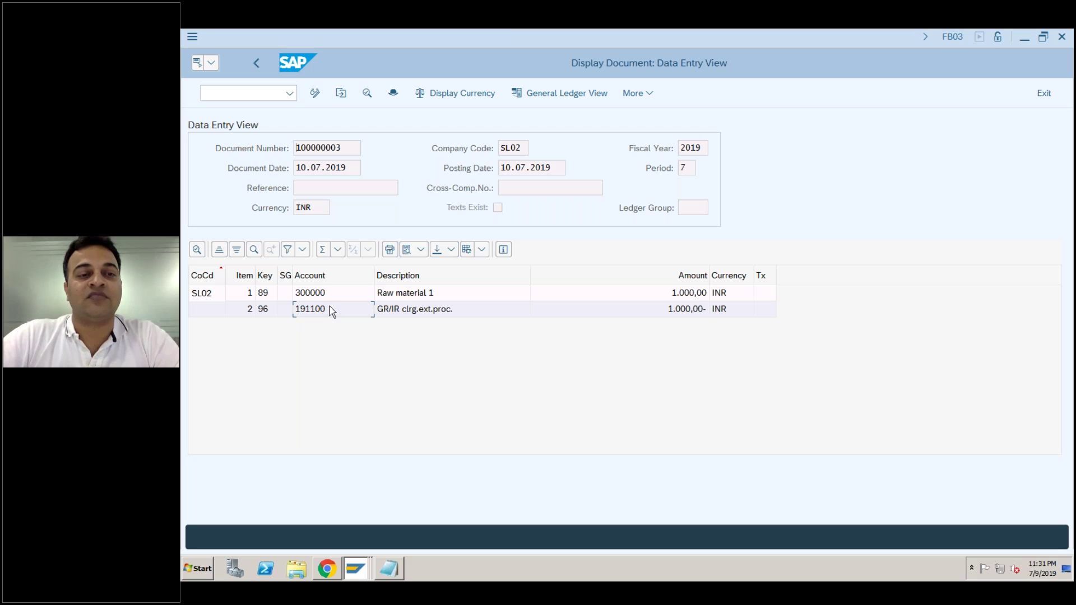
Switch back to the BSX account assignments in OBYC and go back to the list of posting procedures for group RMK.
left_click(358, 567)
left_click(345, 542)
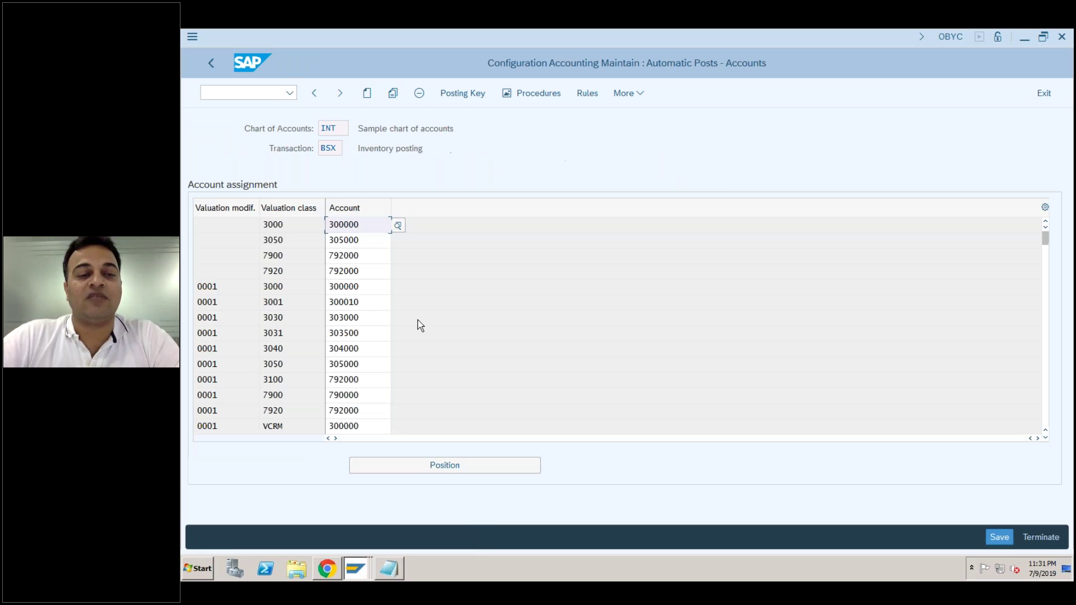
left_click(335, 149)
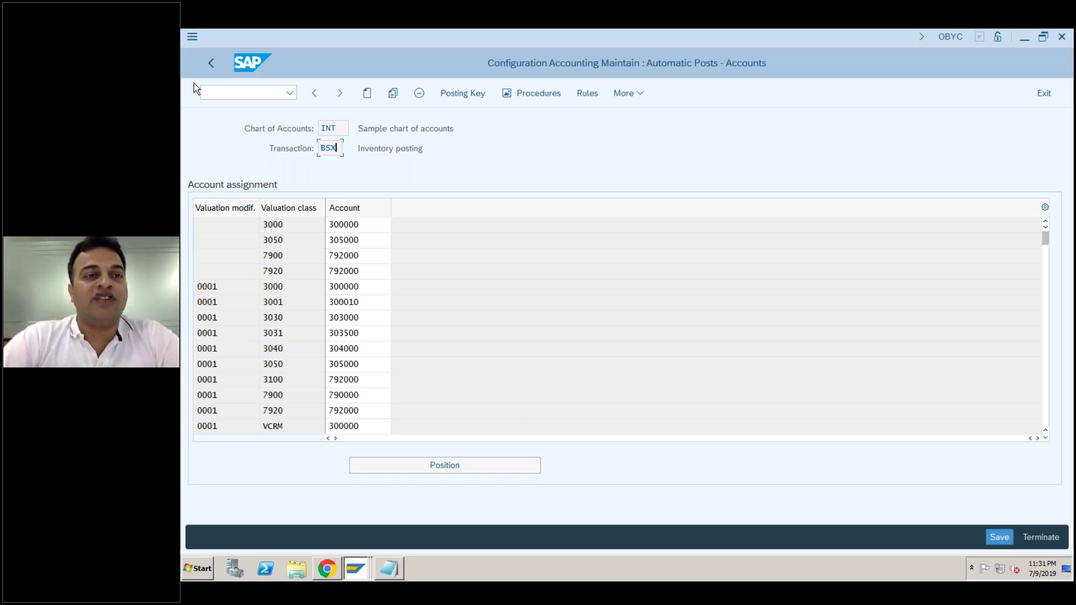
left_click(211, 63)
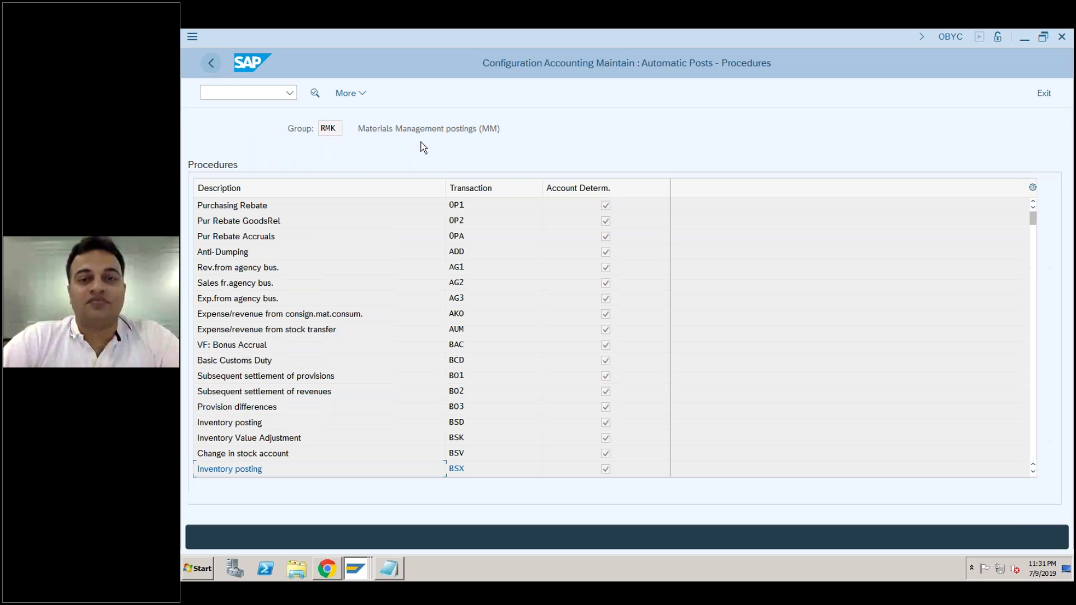
Open the account assignments of the GR/IR clearing procedure WRX and check the account for the blank valuation modifier.
left_click(1032, 328)
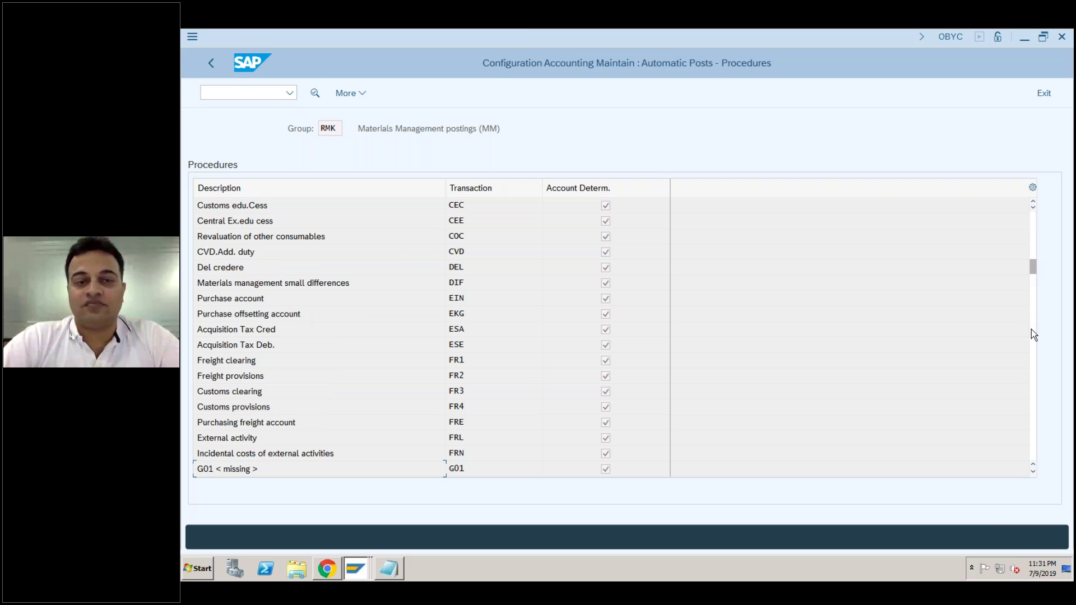
left_click(1036, 369)
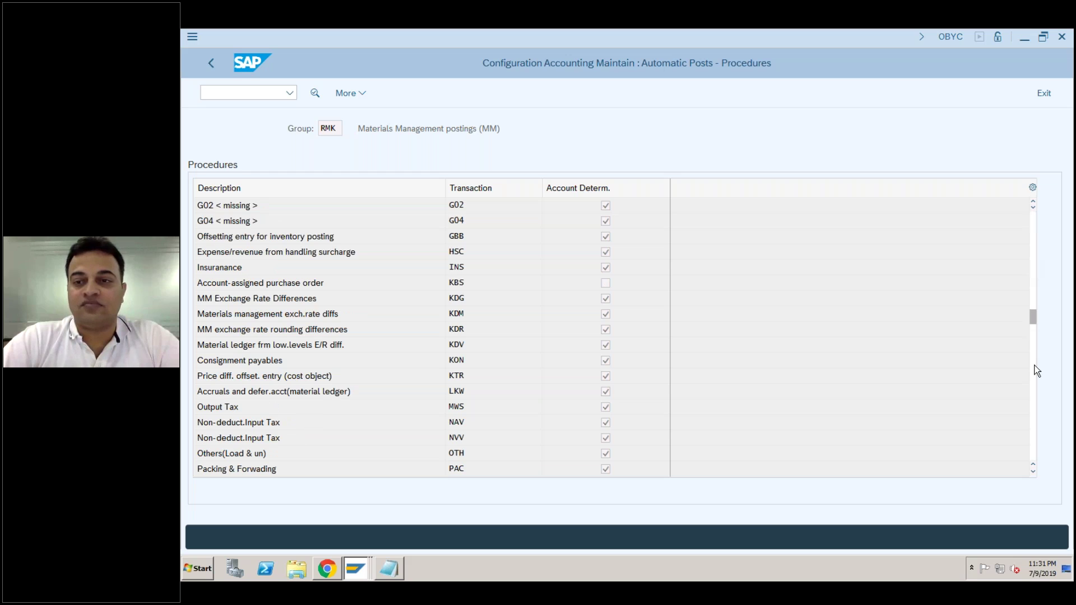
left_click(1036, 370)
left_click(1036, 403)
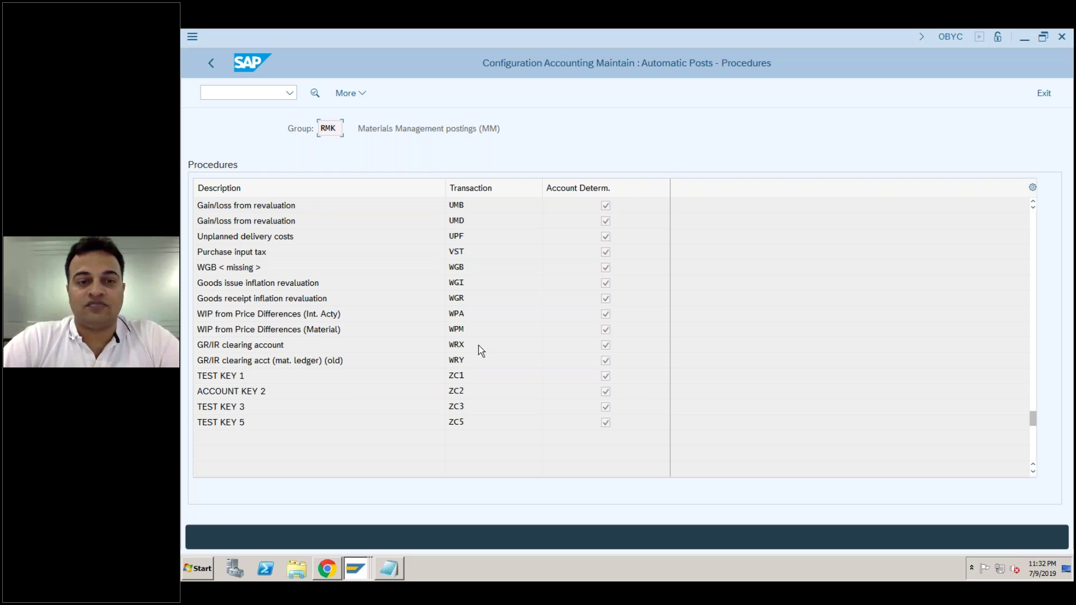
double_click(454, 346)
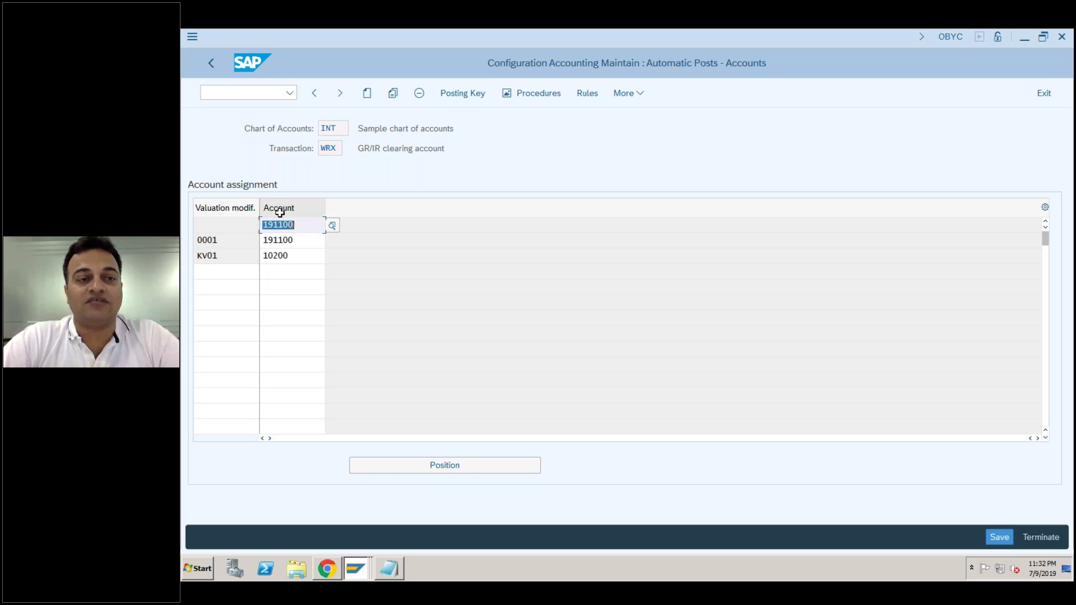
left_click(238, 223)
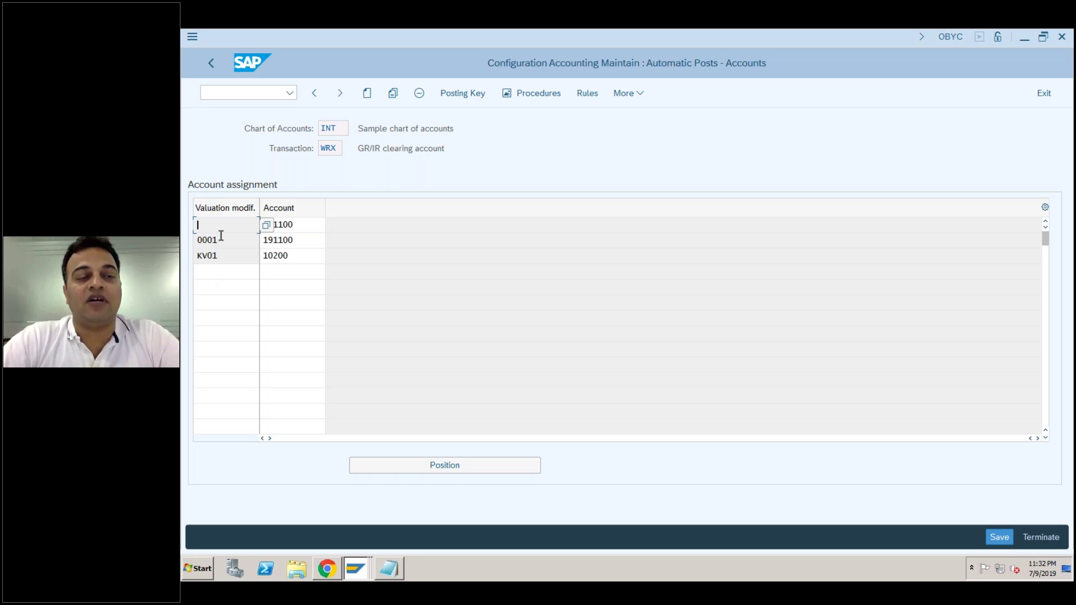
left_click(299, 223)
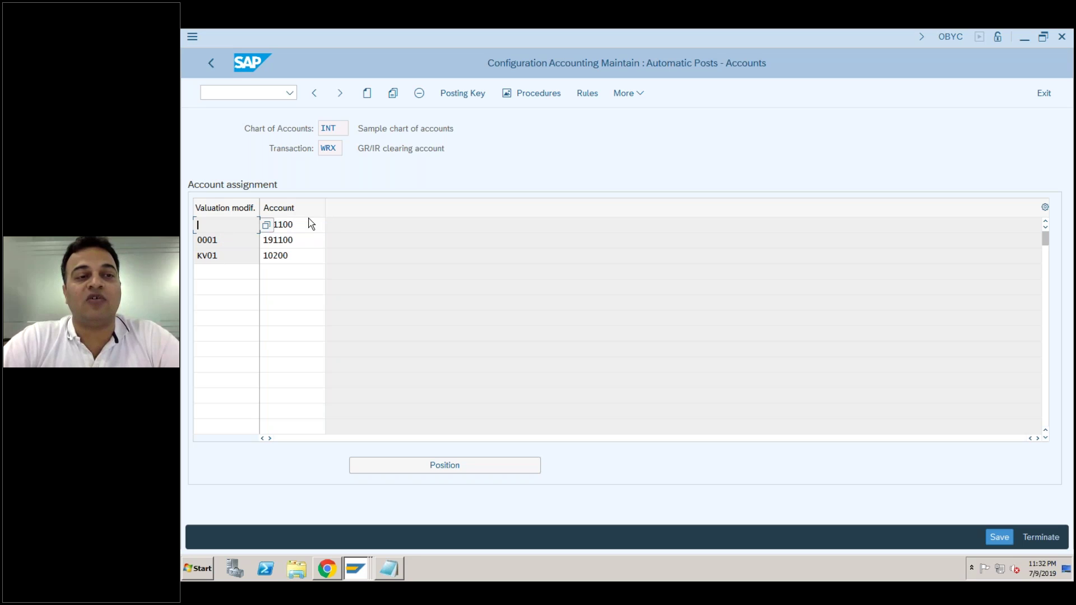
key("shift+Left")
key("shift+Home")
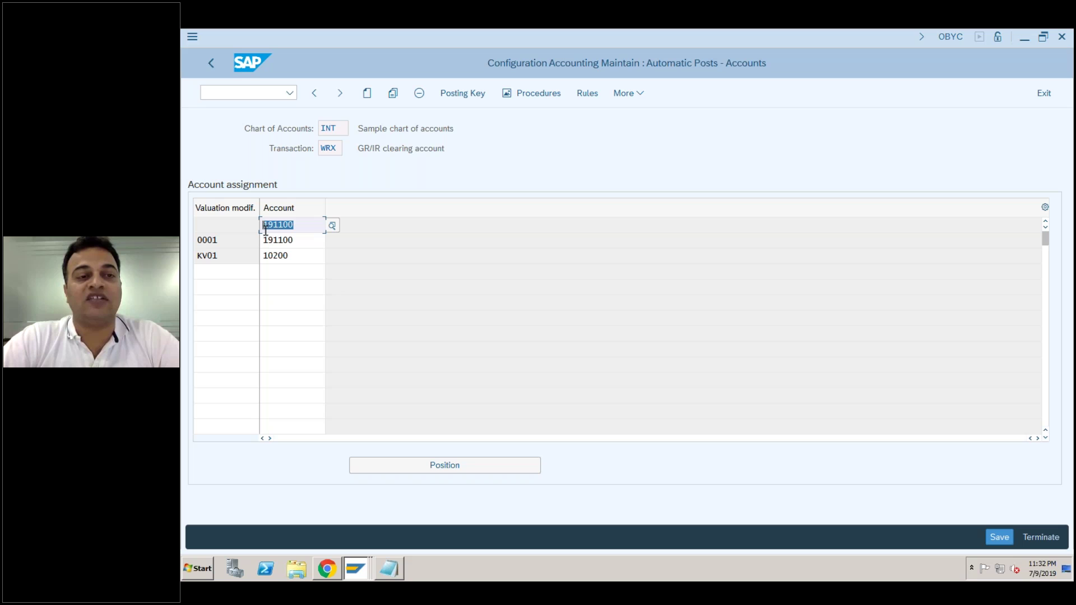
Compare the WRX account with the GR/IR line in the goods receipt's accounting document, and display the WRX rules in OBYC.
left_click(357, 569)
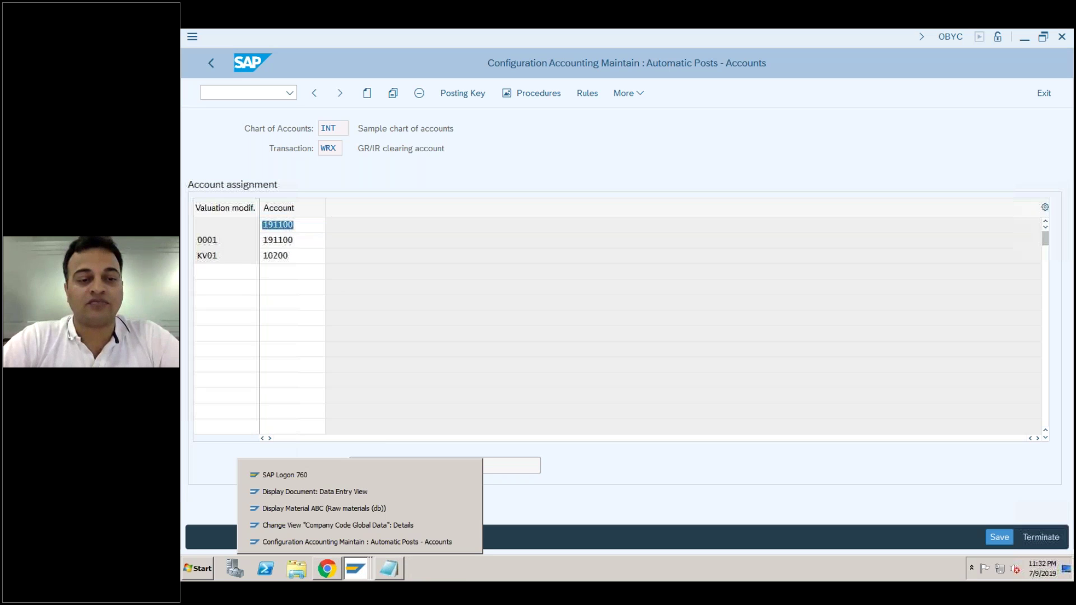
left_click(352, 494)
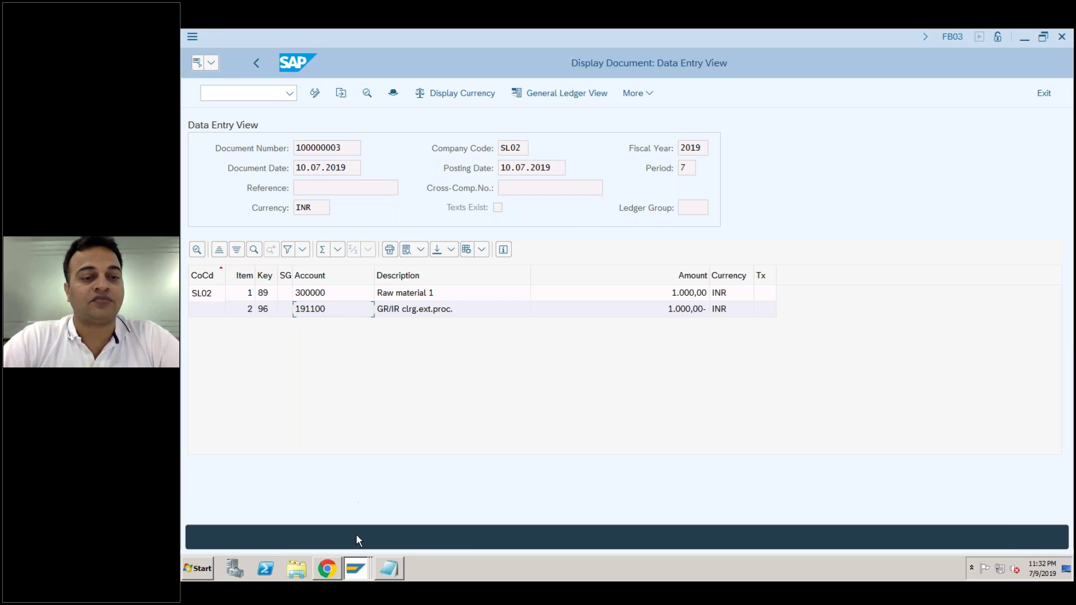
left_click(354, 570)
left_click(344, 542)
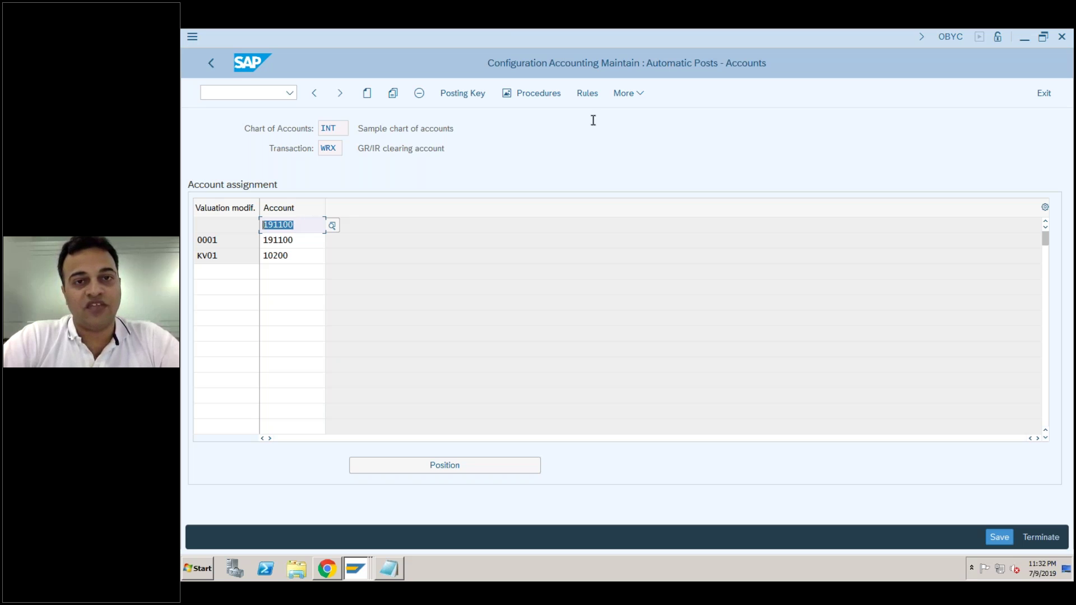
left_click(590, 93)
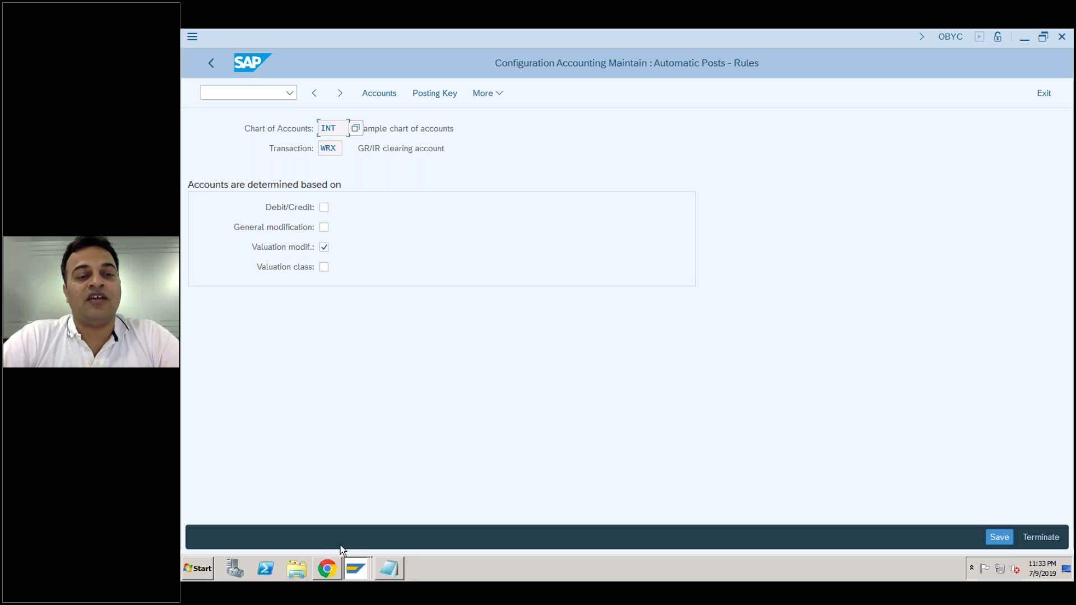
Switch back to the goods receipt's accounting document, leave it and its document list, and start transaction MIRO.
left_click(359, 571)
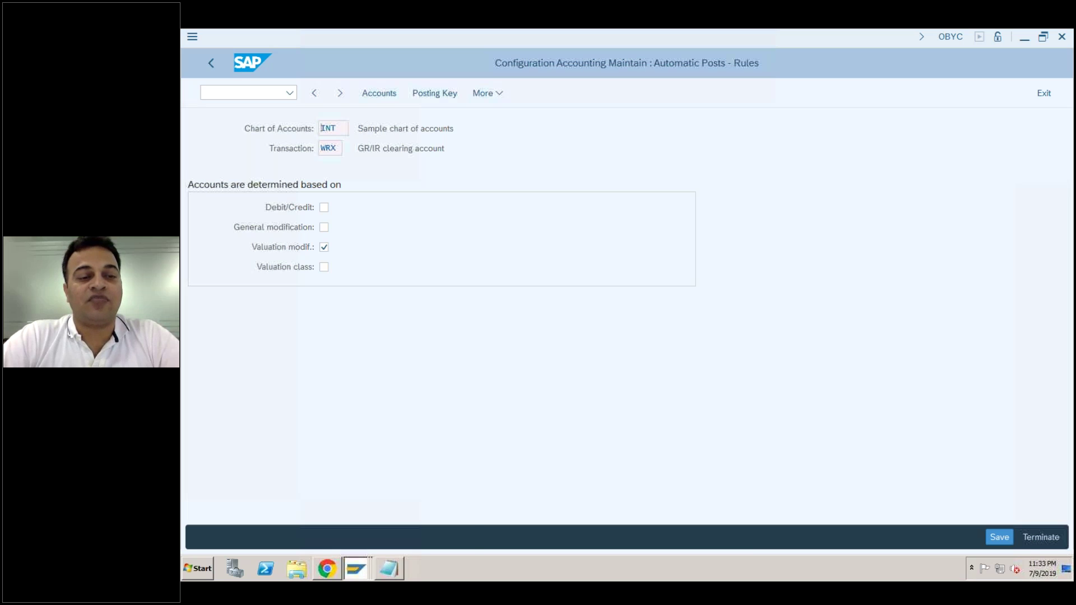
left_click(356, 569)
left_click(358, 483)
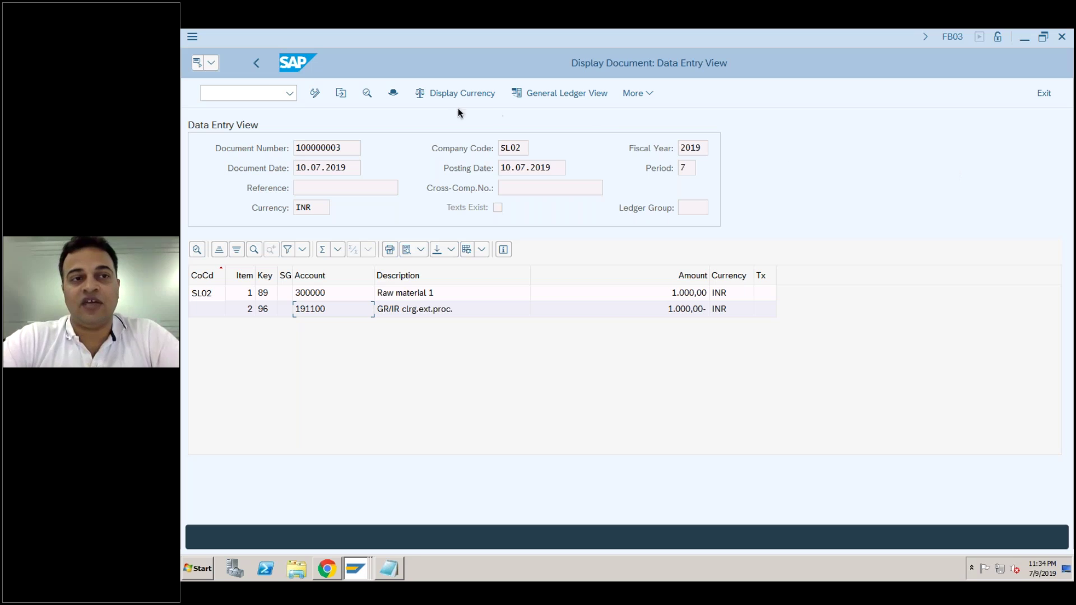
left_click(256, 63)
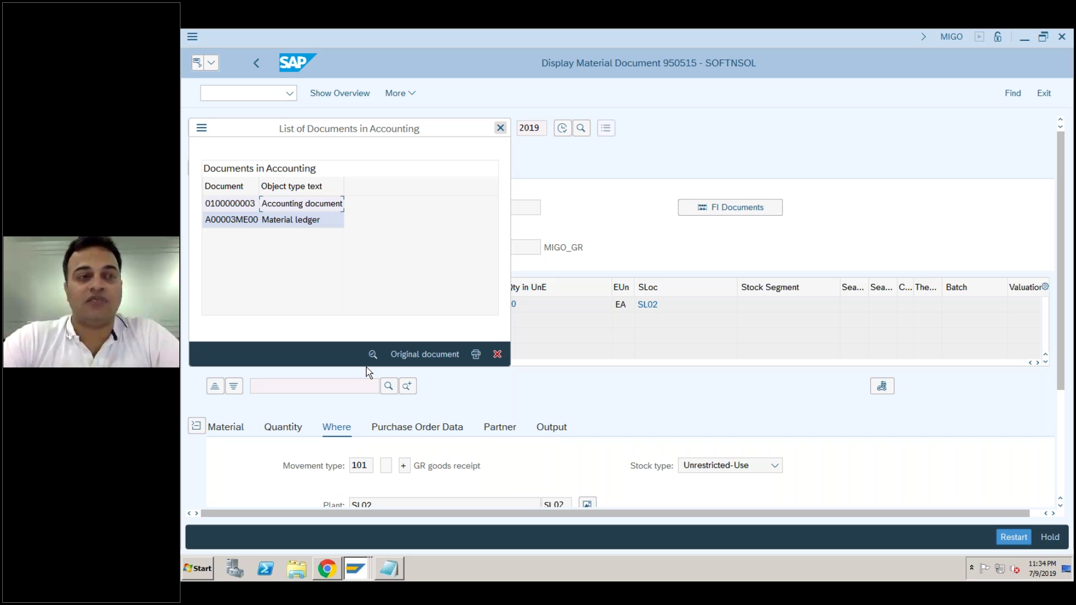
left_click(502, 131)
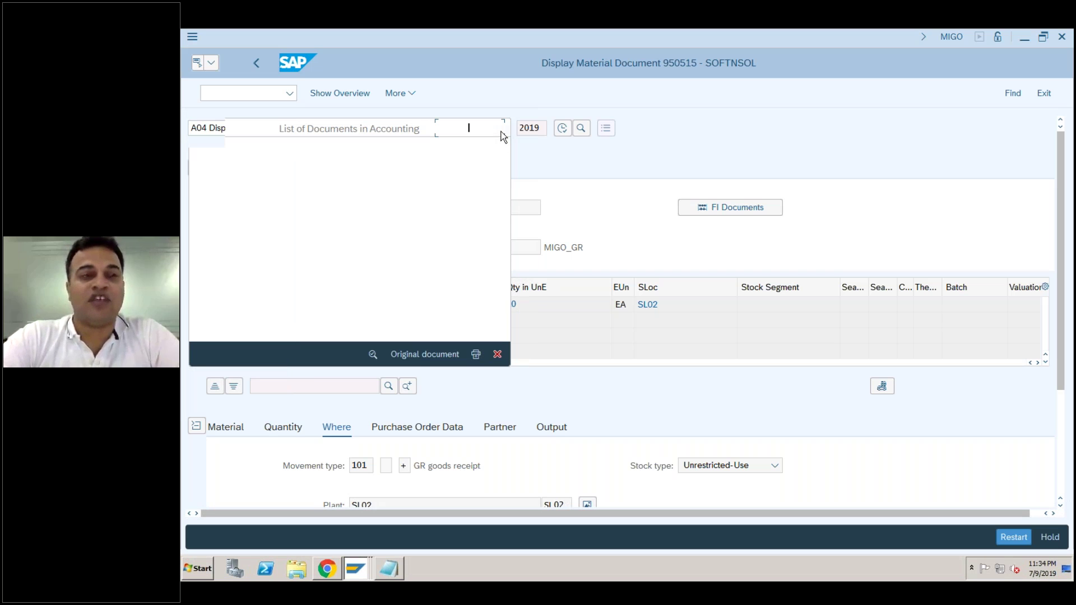
left_click(247, 98)
type("/nmir")
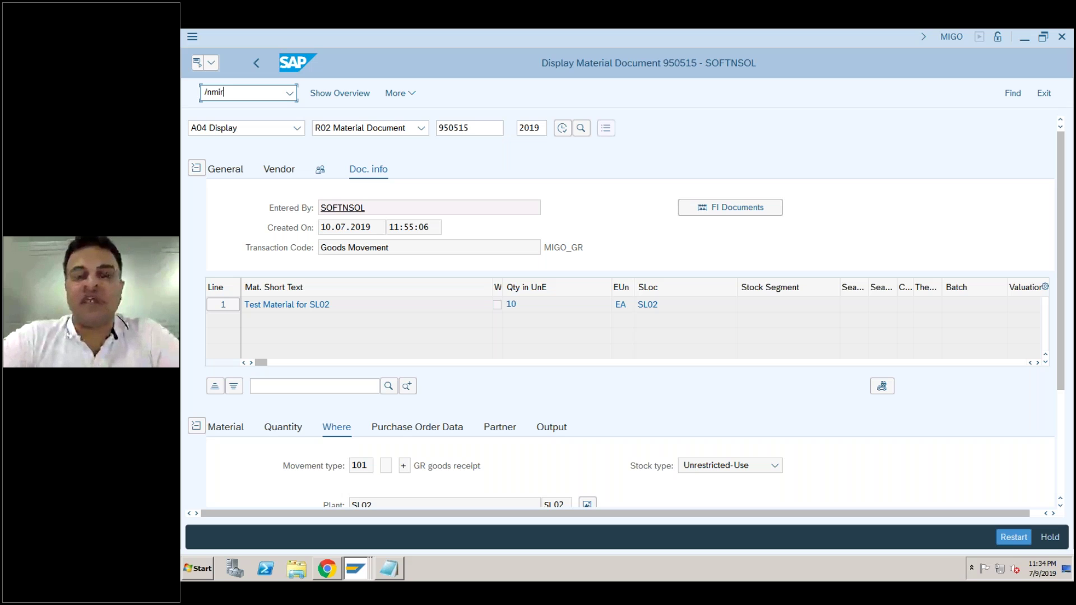
type("o")
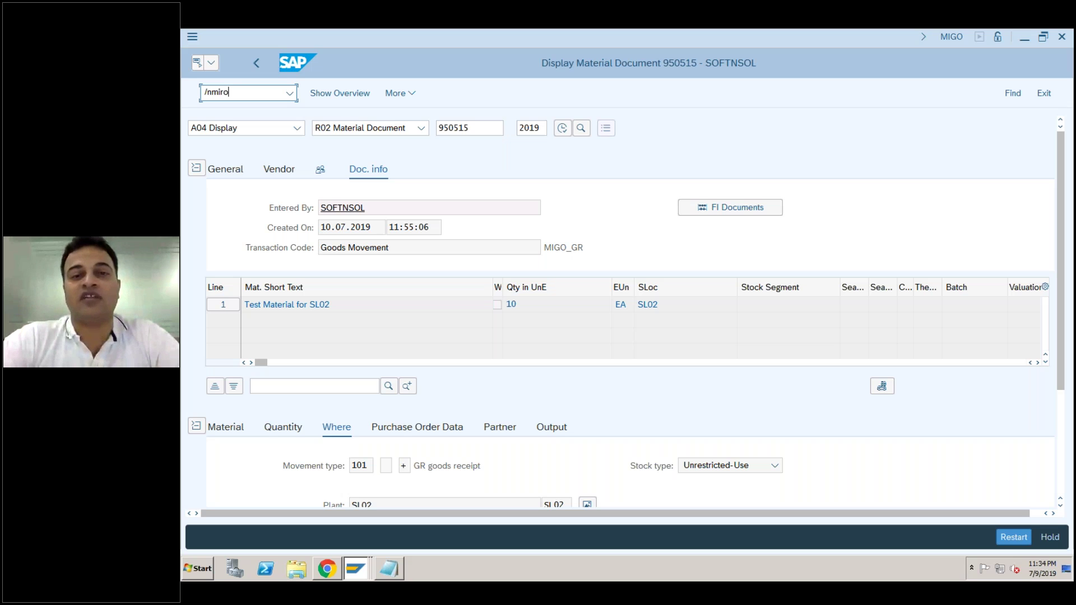
key("Return")
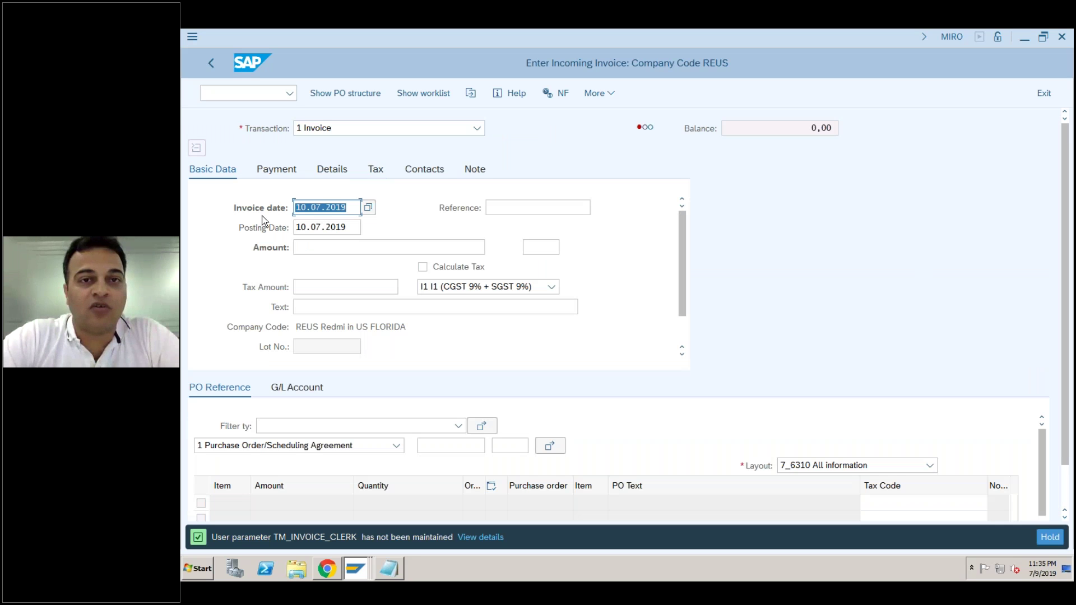
key("Tab")
key("Tab")
key("Tab")
type("1000")
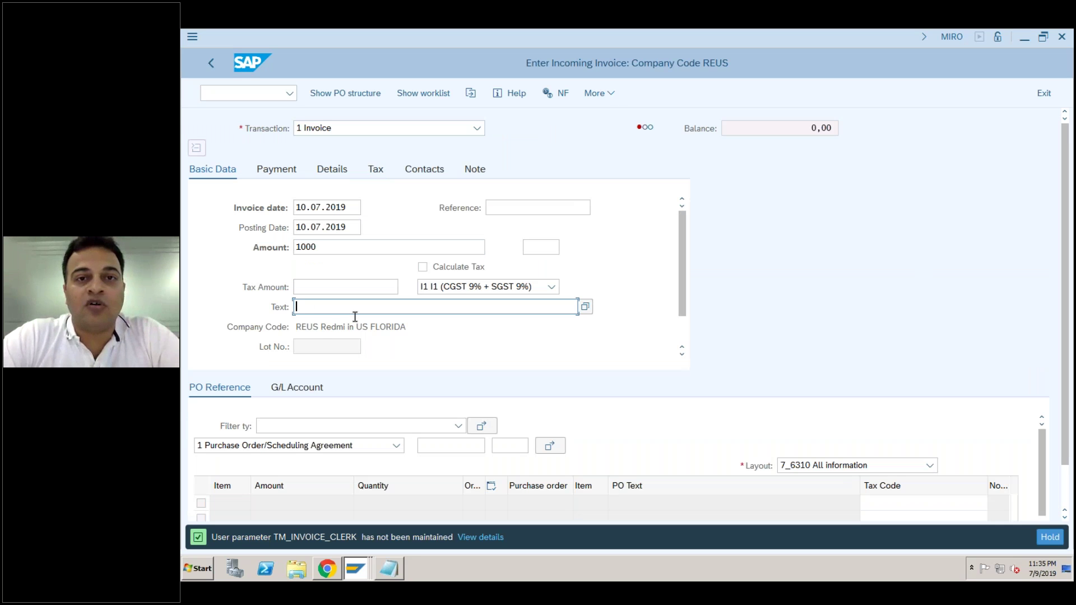
Switch the incoming invoice's company code to SL02.
left_click(598, 93)
mouse_move(620, 159)
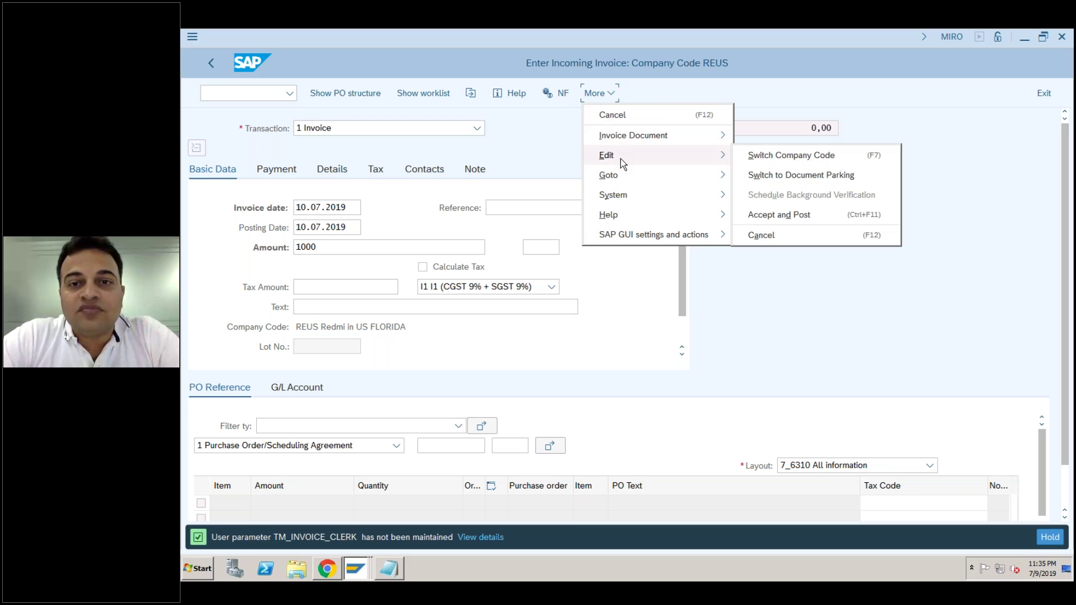
left_click(758, 163)
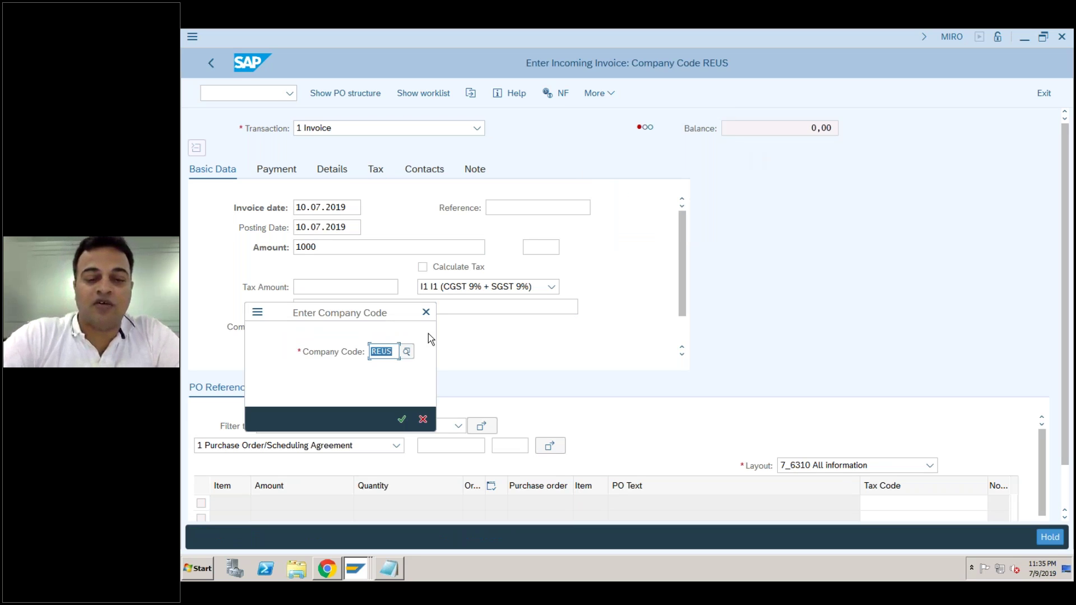
type("sl02")
key("Return")
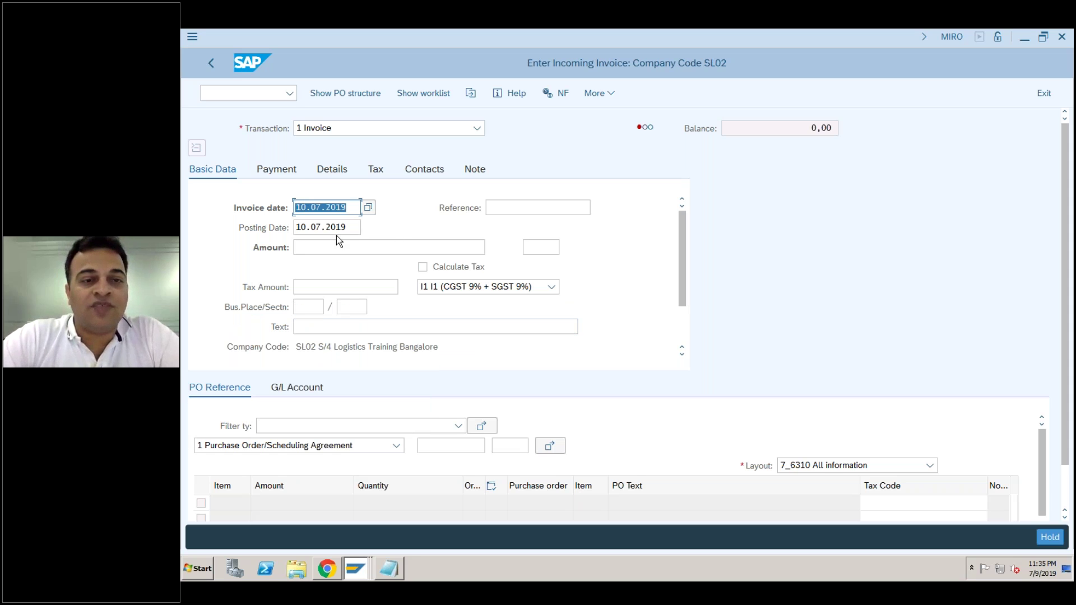
Fill in the invoice's basic data with amount 1000, reference Inv1 and text Test.
left_click(321, 247)
type("1000")
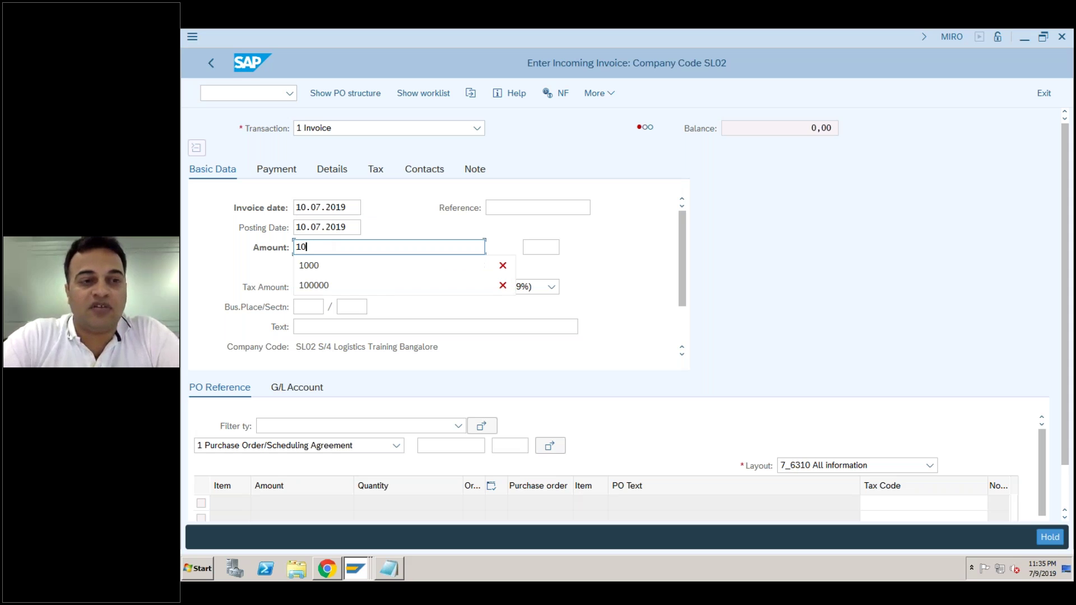
left_click(493, 210)
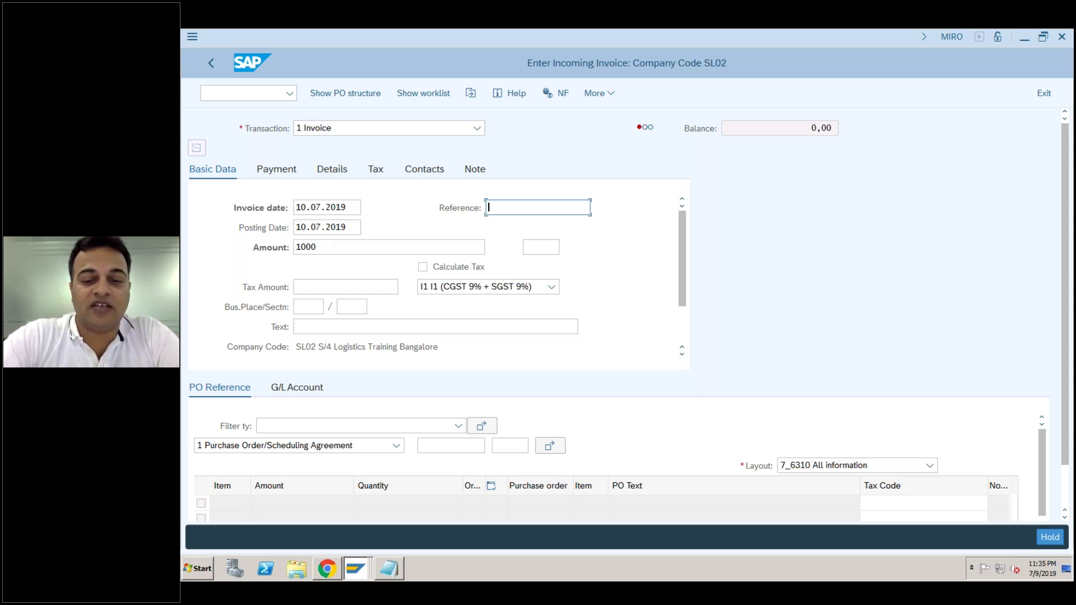
type("Inv1")
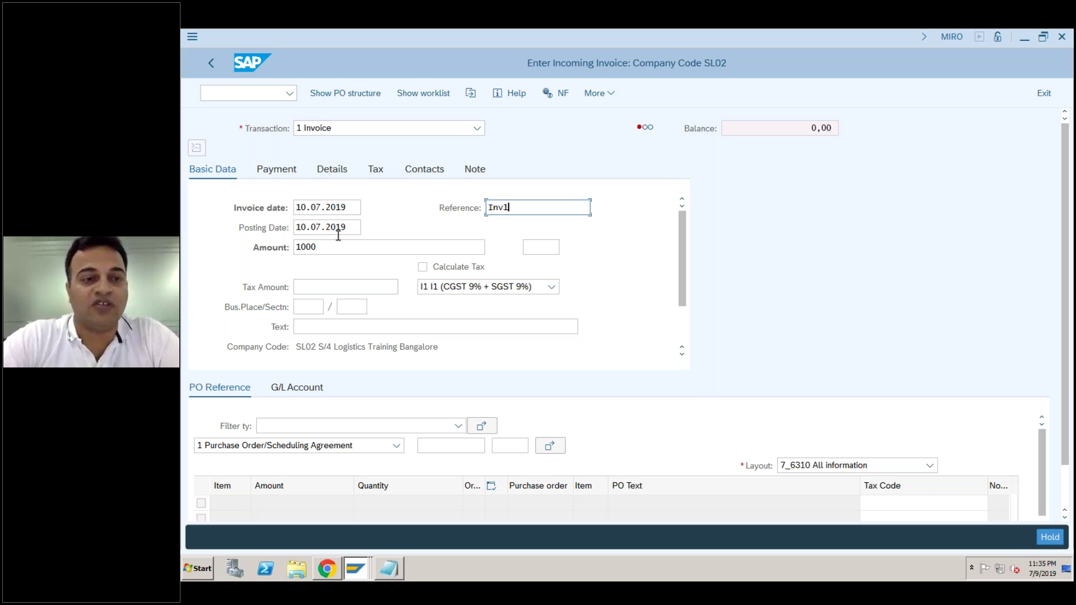
left_click(317, 325)
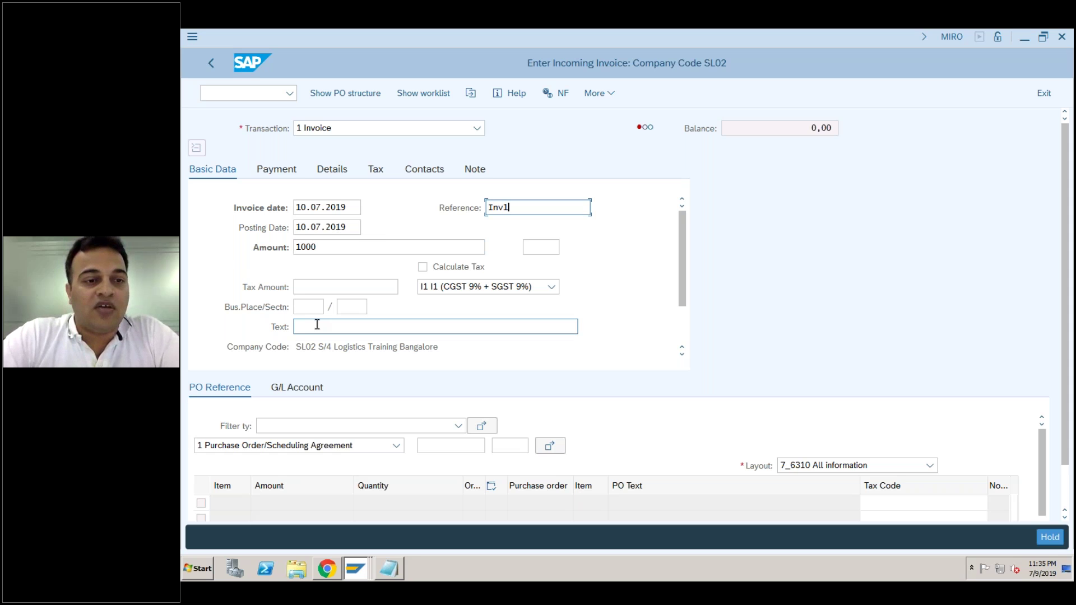
type("Test")
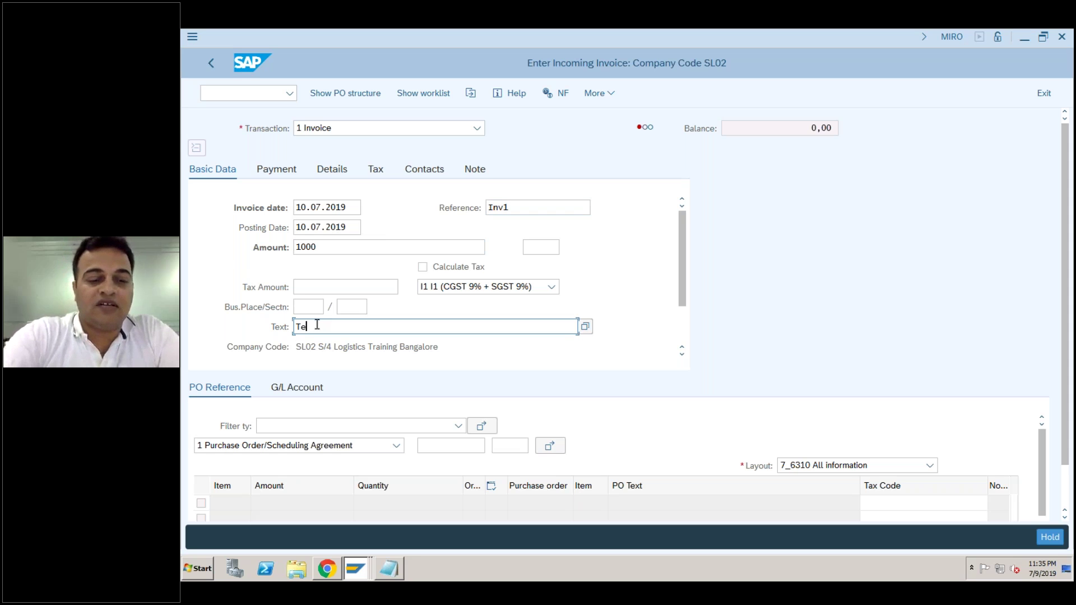
Search for company code SL02 purchasing documents with AMAZON as invoicing party, and return to the invoice entry.
left_click(436, 444)
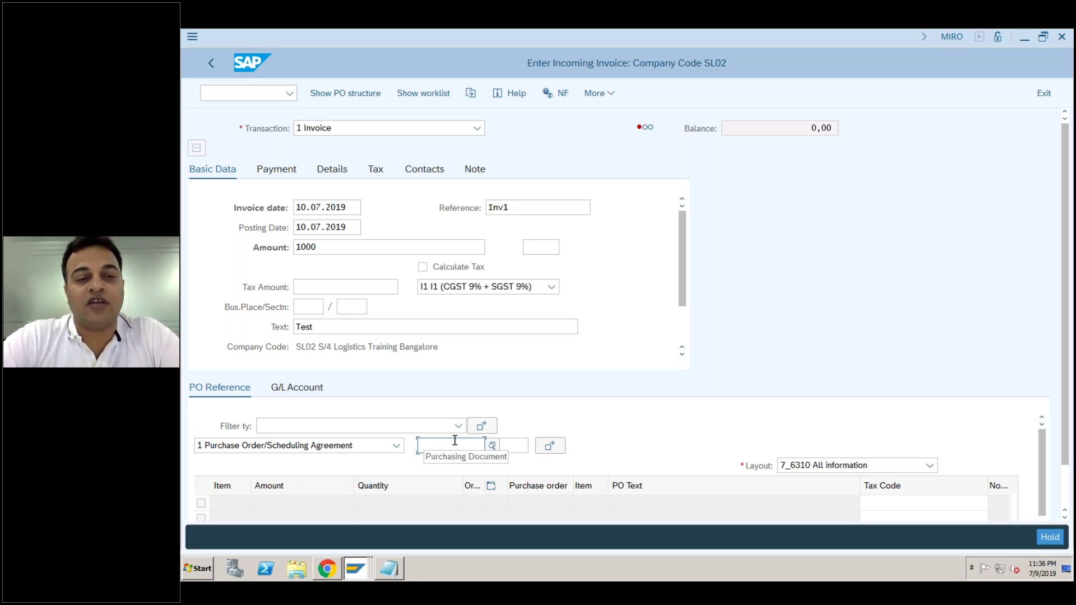
left_click(491, 447)
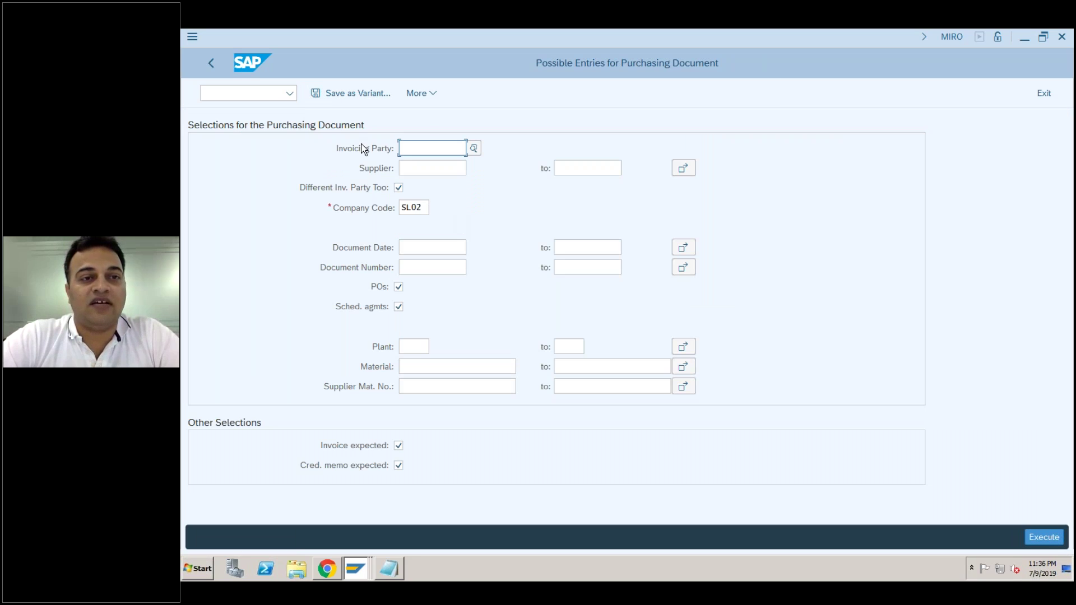
left_click(1033, 510)
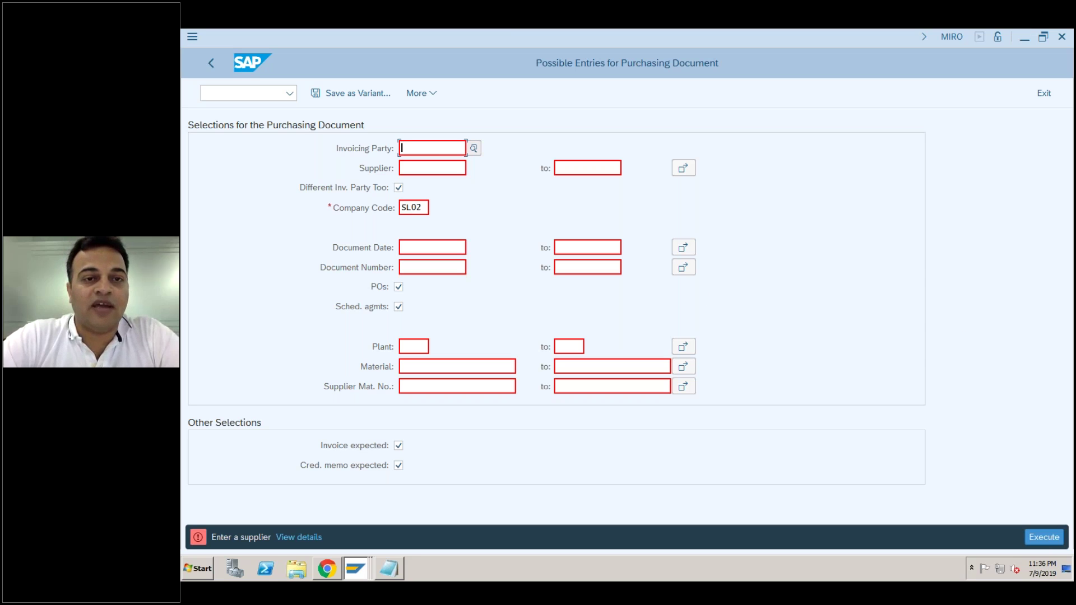
left_click(474, 148)
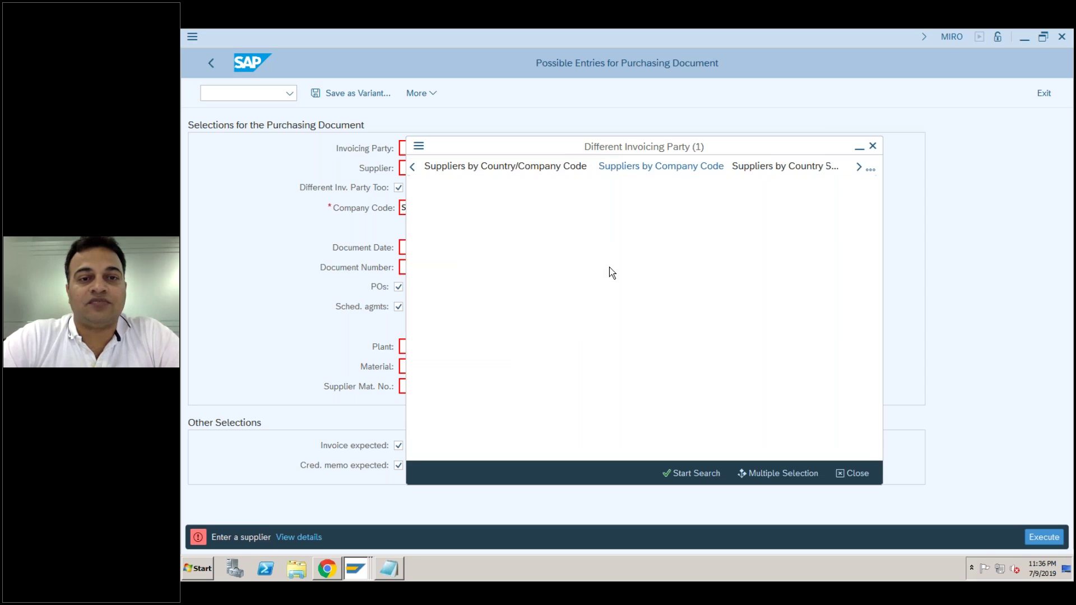
left_click(563, 305)
left_click(679, 471)
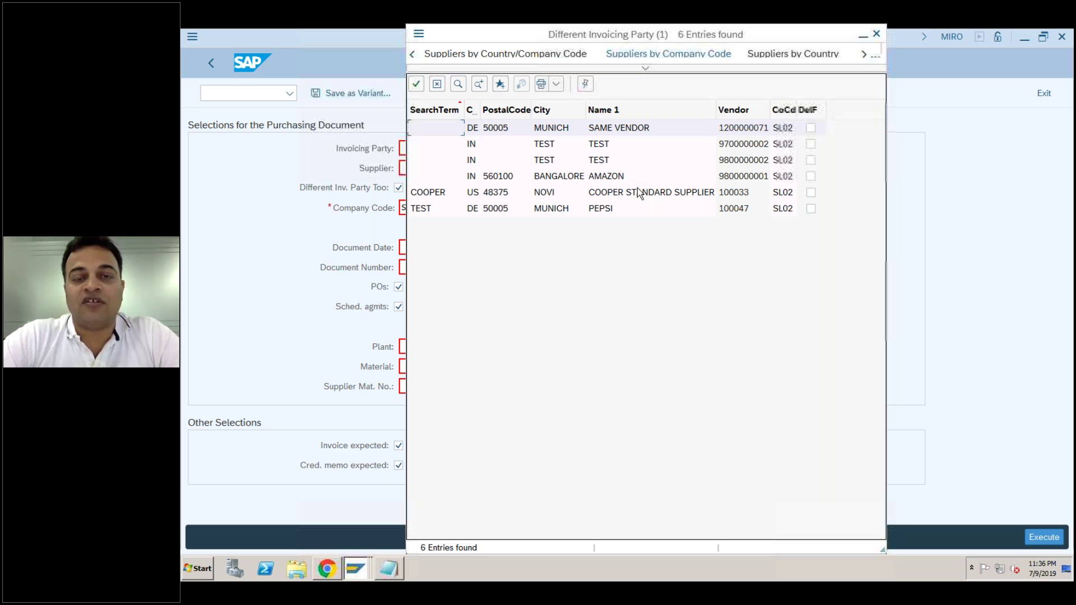
double_click(612, 176)
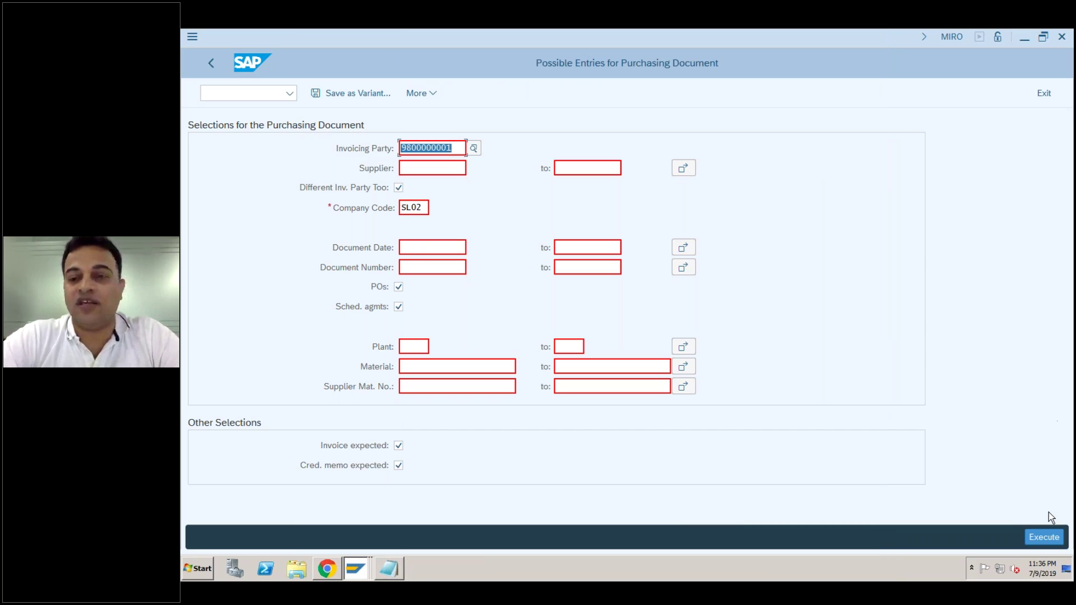
left_click(1046, 537)
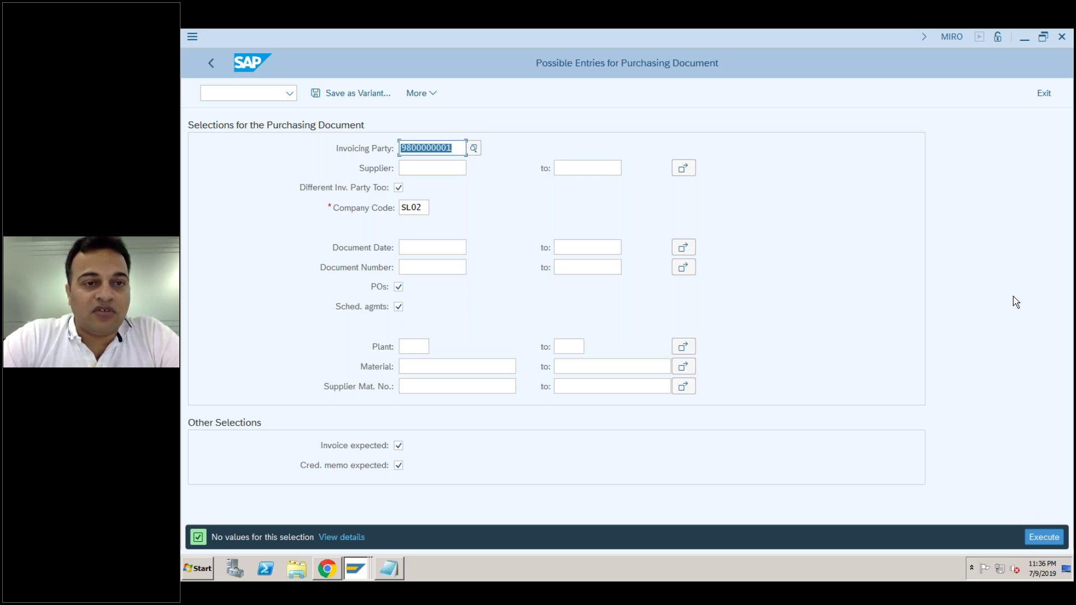
left_click(212, 65)
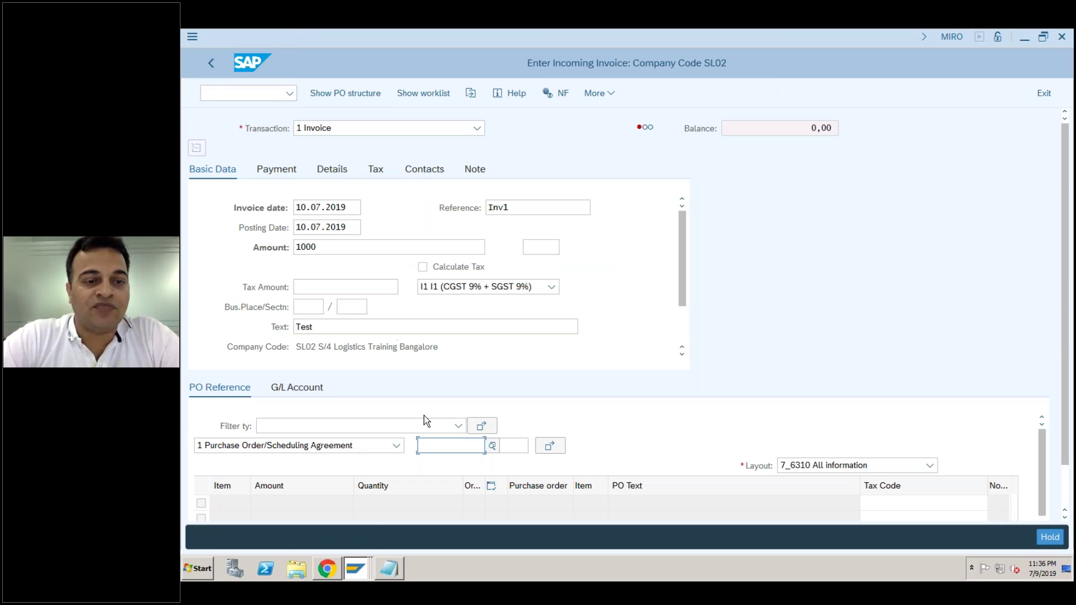
Switch to the material display session and display the purchase order for material ABC in ME23N to look up its number.
left_click(358, 568)
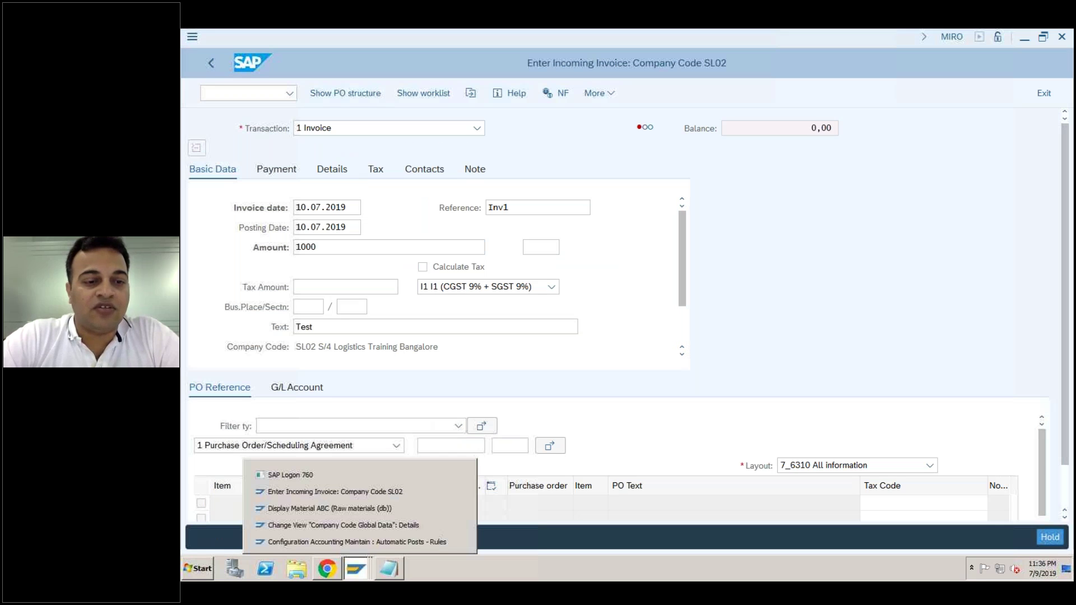
left_click(351, 510)
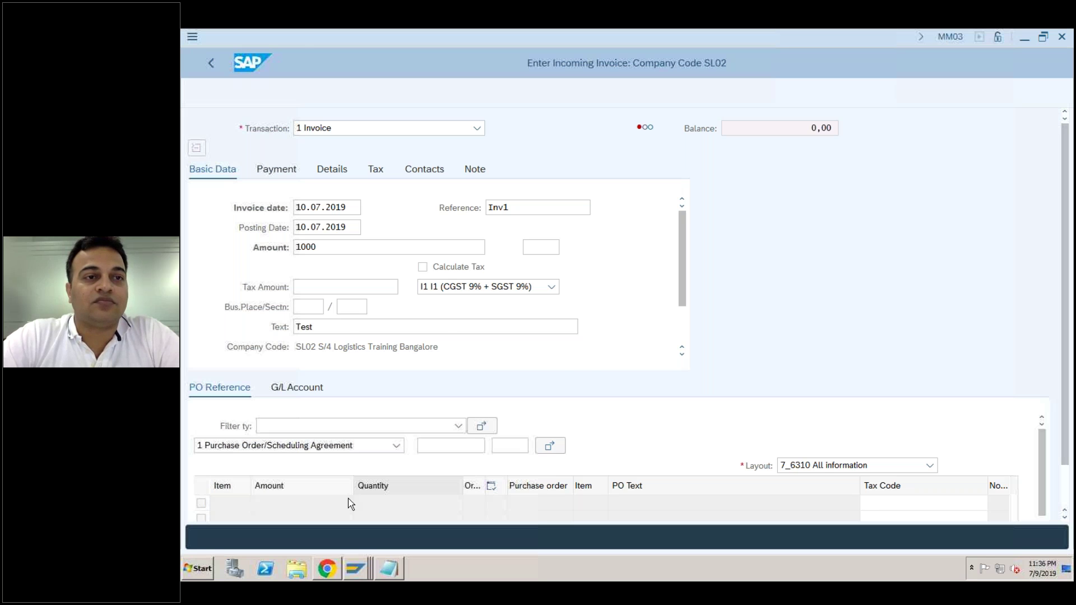
left_click(257, 65)
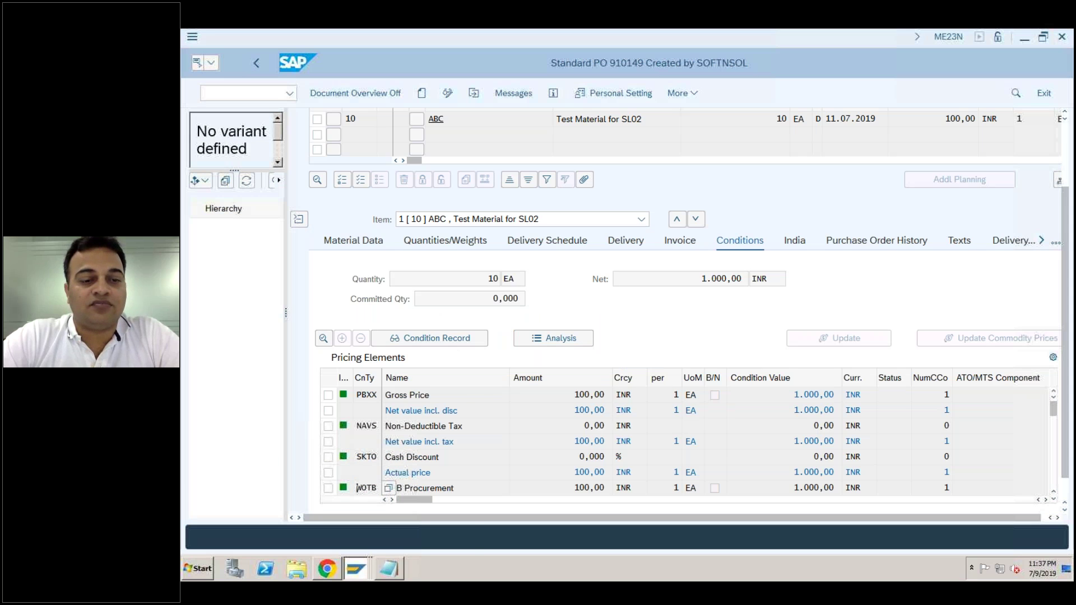
Return to the incoming invoice for company code SL02 and load the purchase order's item by entering the purchase order number.
left_click(356, 569)
left_click(364, 492)
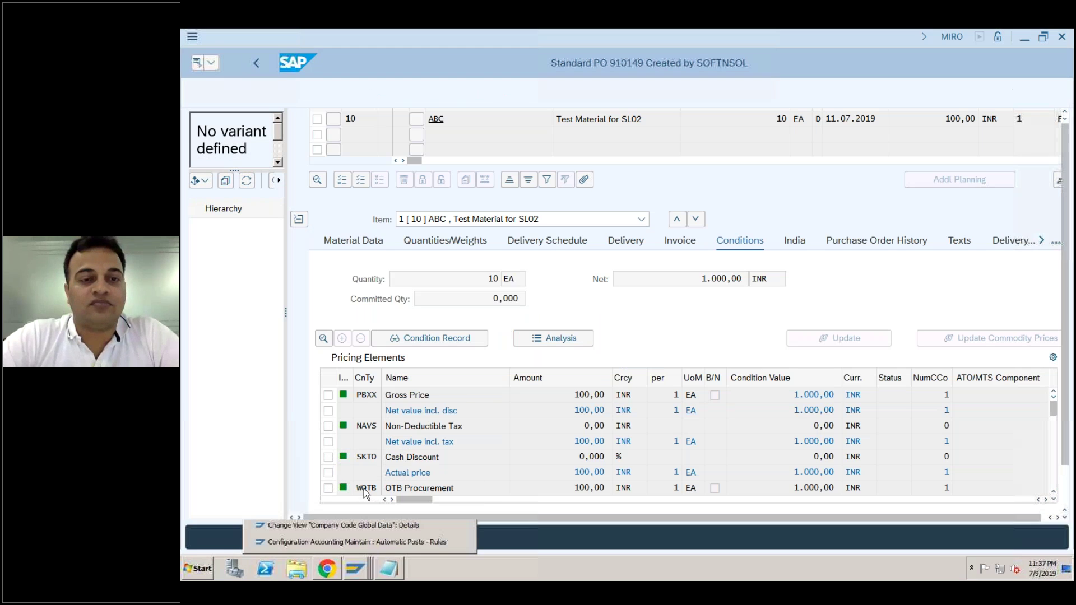
type("910149")
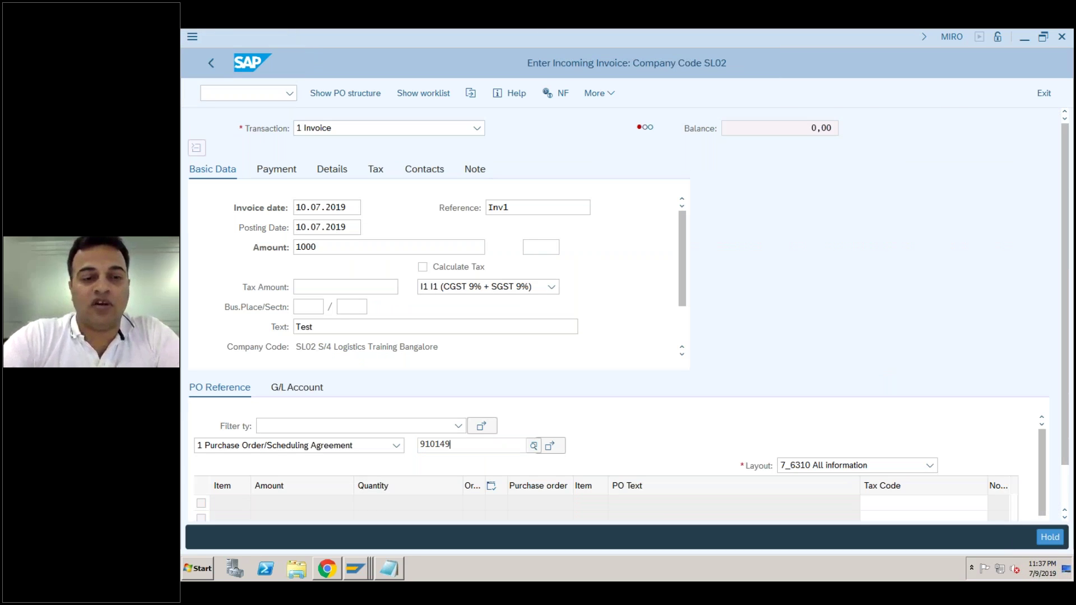
key("Return")
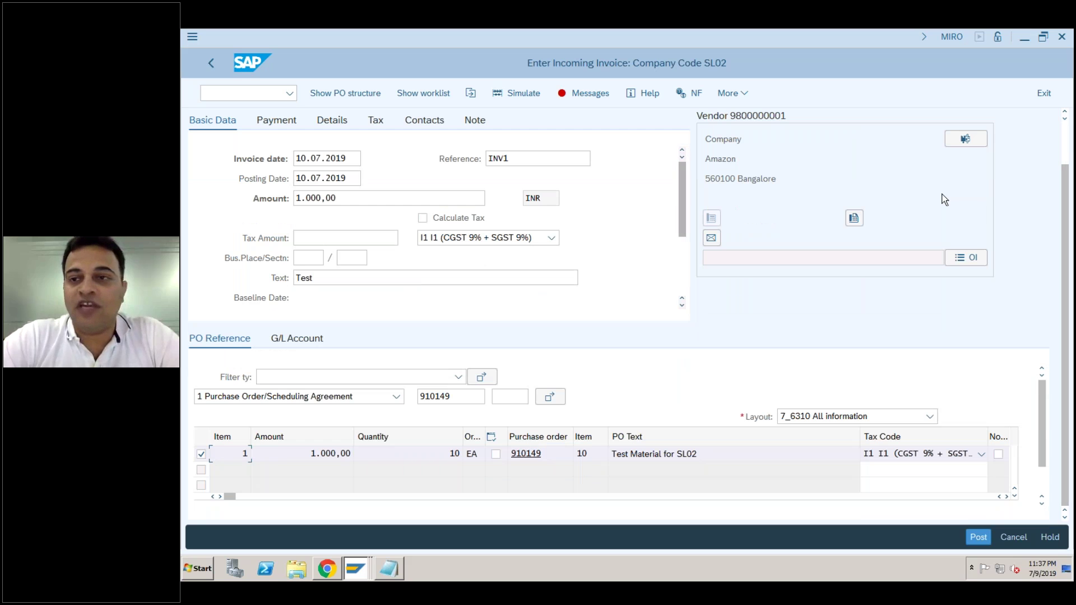
Review the invoice's balance and amount, and check the messages issued for the invoice.
left_click(1068, 149)
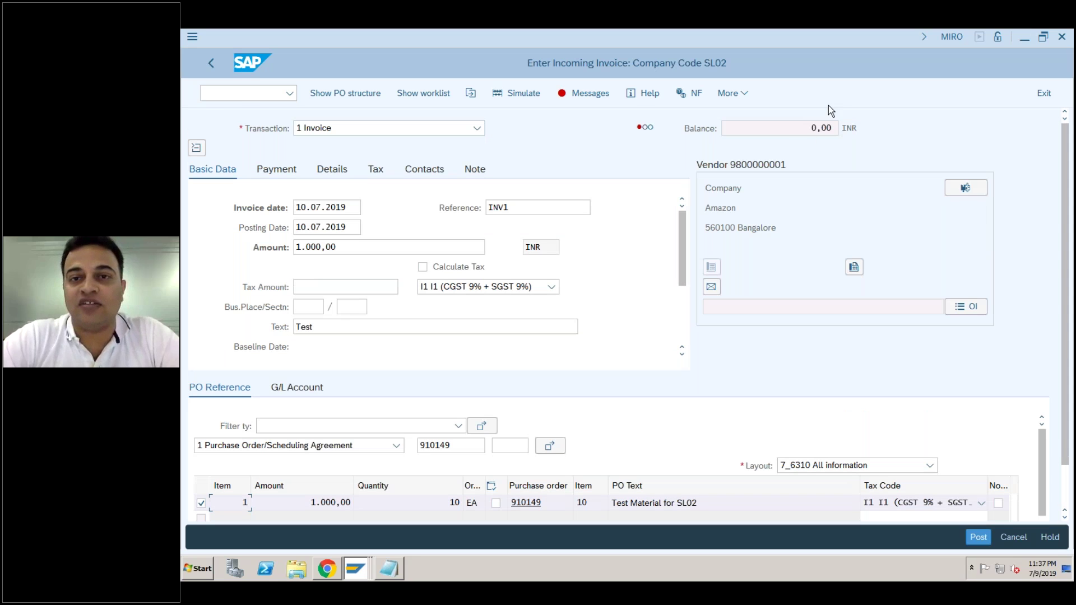
left_click(338, 247)
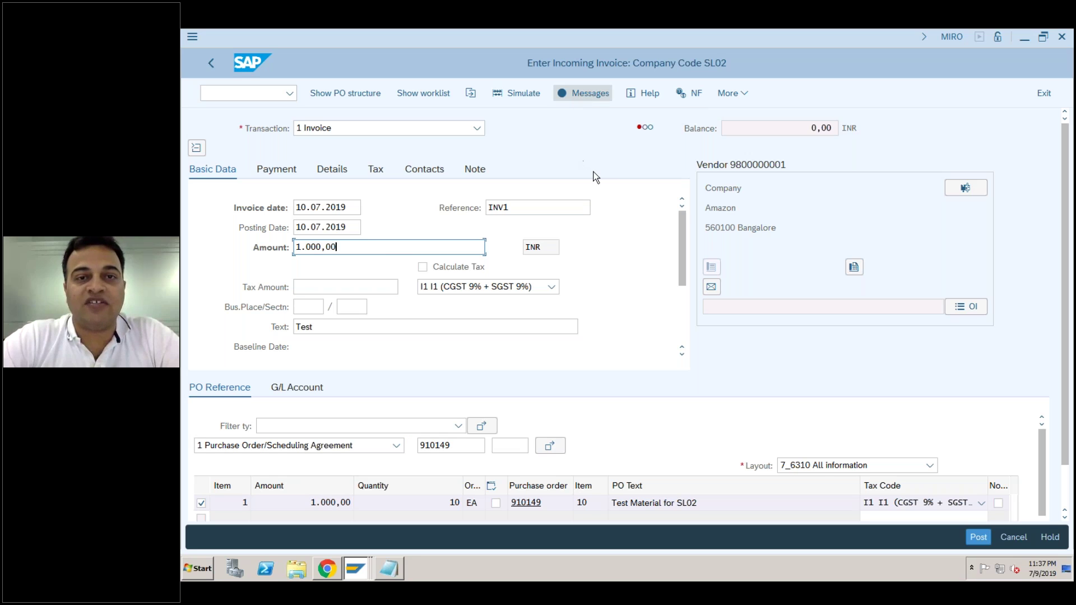
left_click(580, 97)
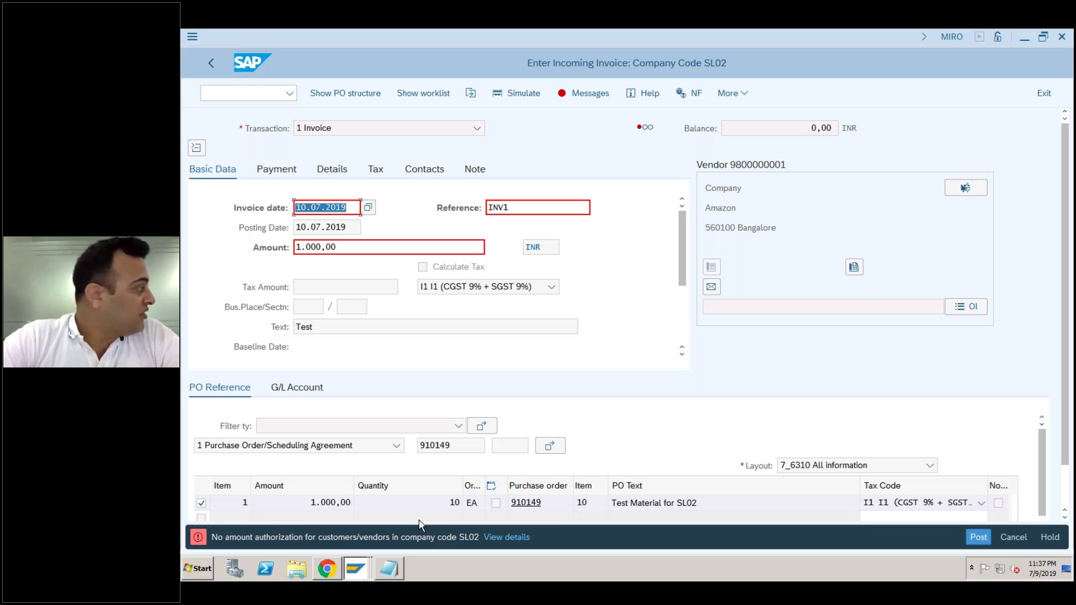
left_click(448, 250)
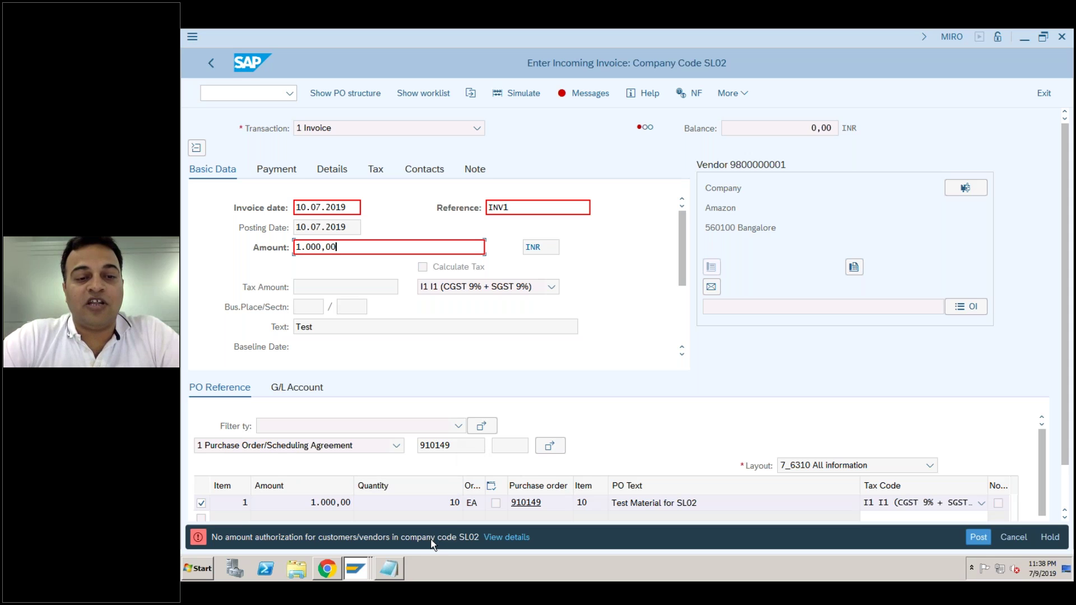
Compare the GR/IR credit line of Material Receipt with the GR/IR debit line of Invoice Receipt in the Notepad notes, and return to the invoice.
left_click(396, 565)
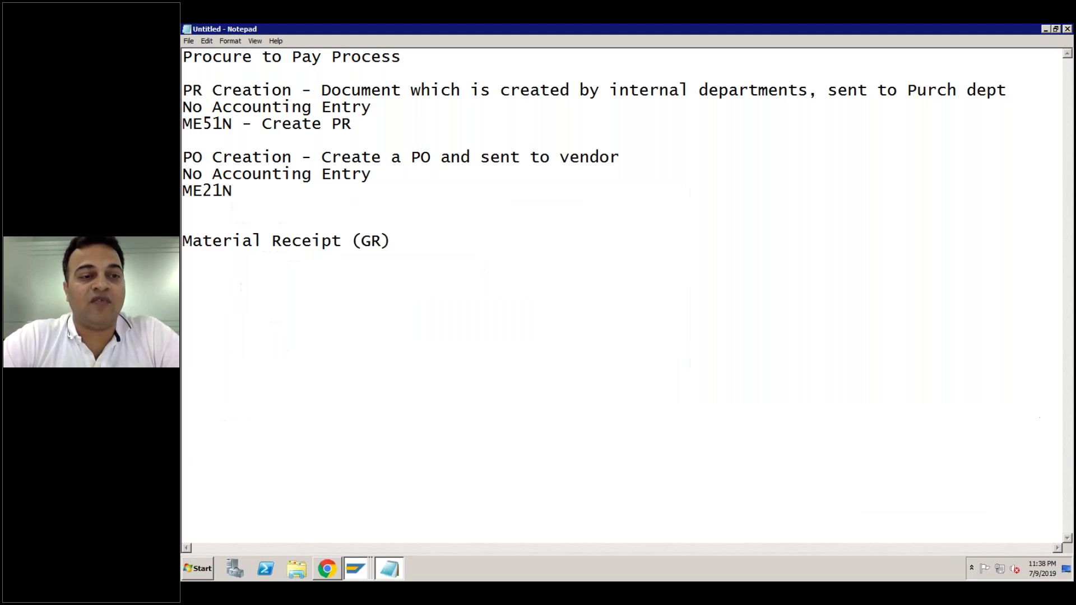
left_click(265, 371)
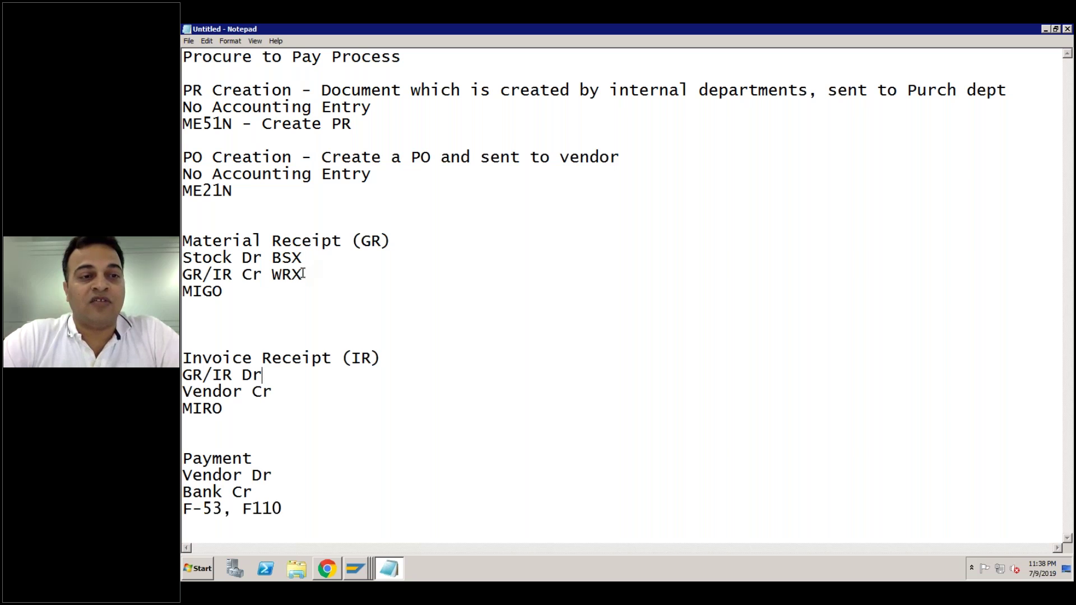
left_click(304, 275)
left_click(206, 274, "shift")
left_click(182, 275, "shift")
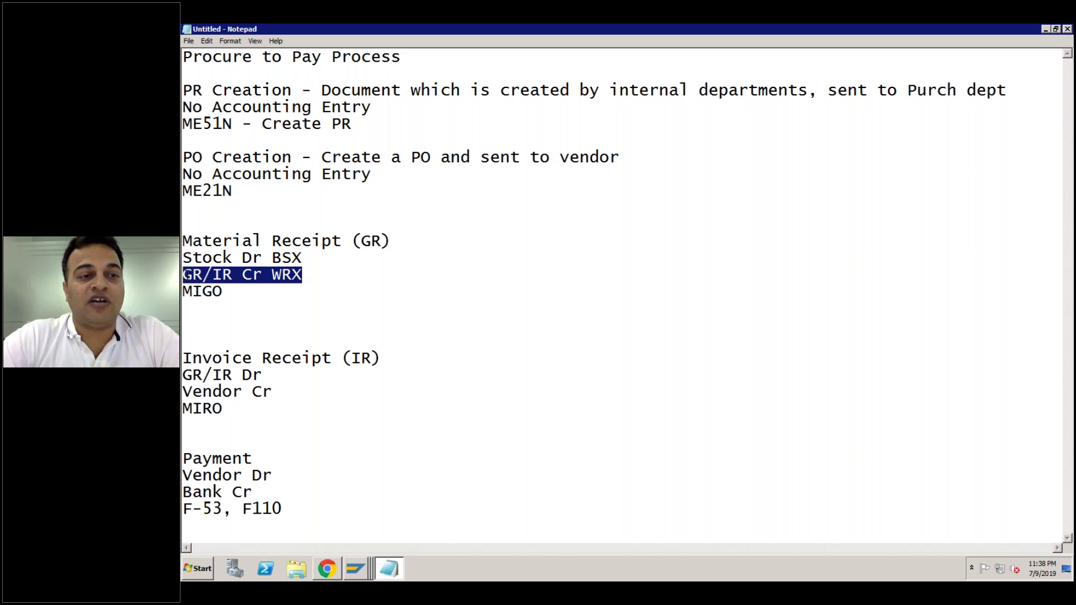
left_click(268, 373)
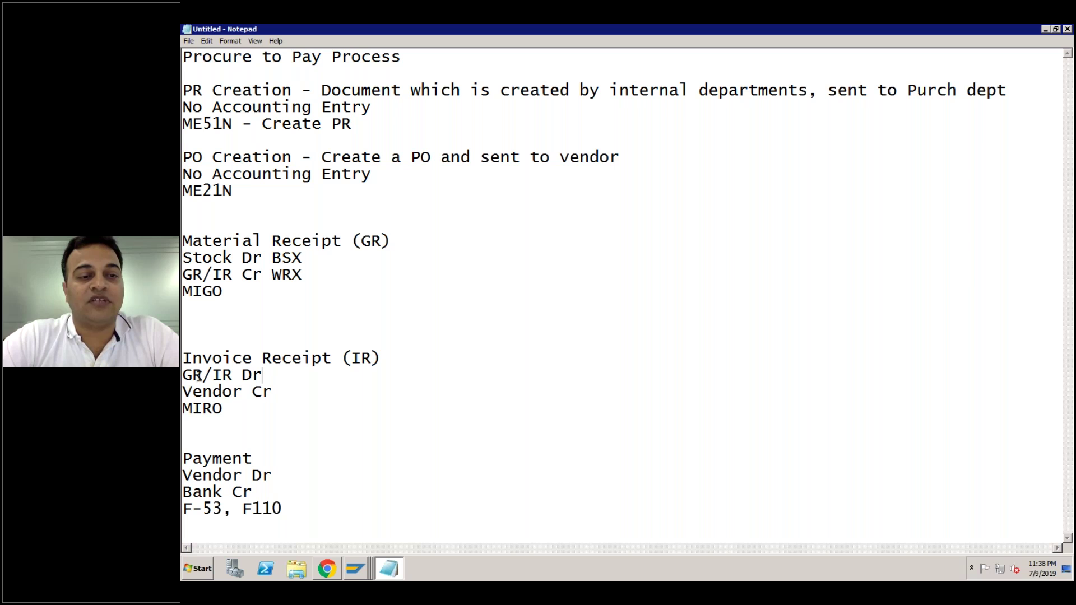
left_click(196, 375, "shift")
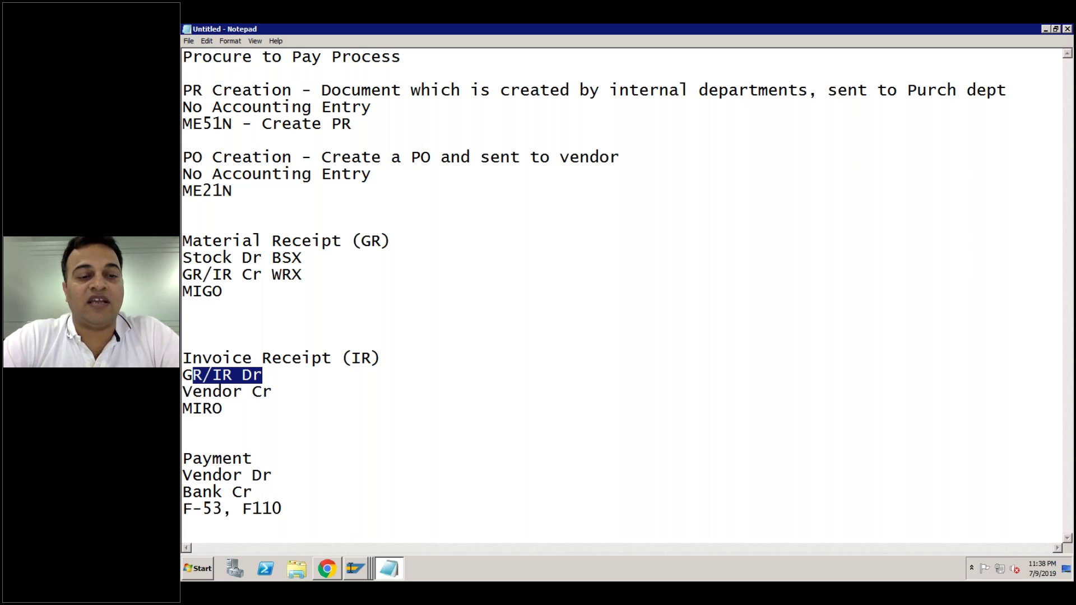
key("alt+Tab")
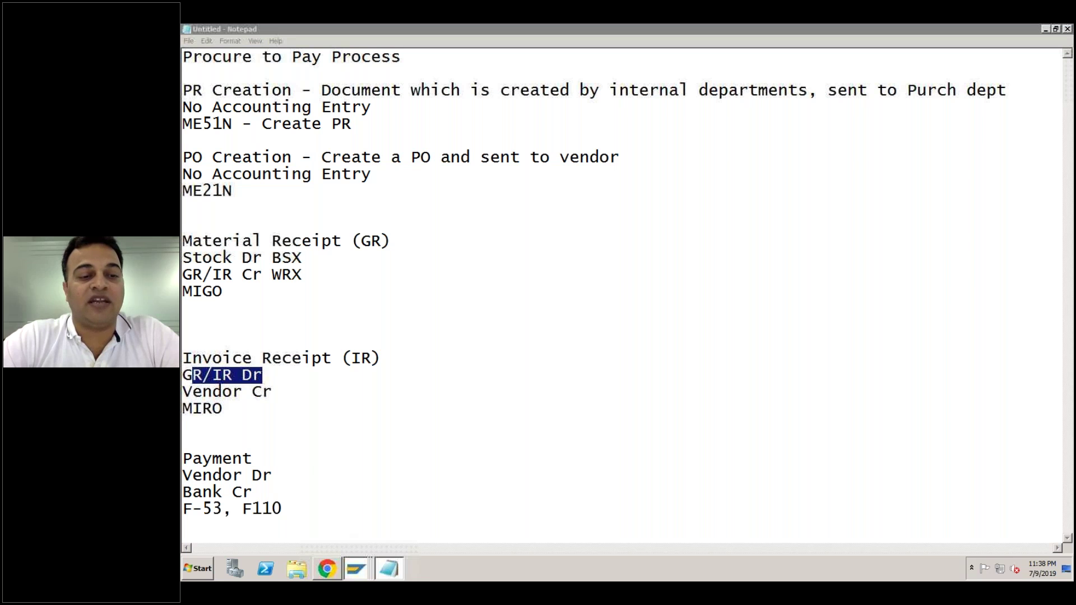
left_click(356, 568)
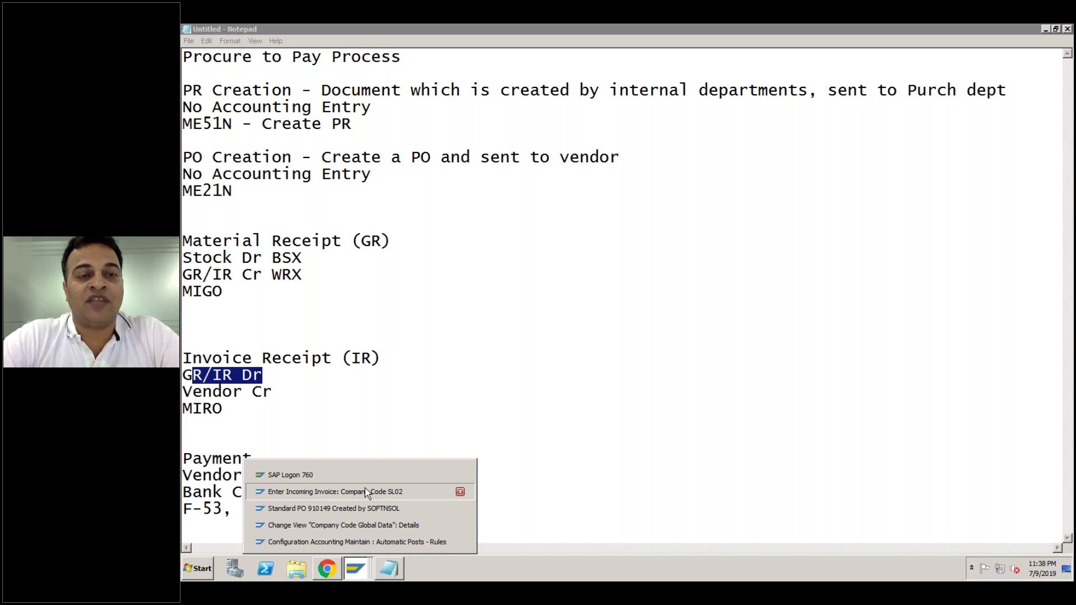
left_click(365, 491)
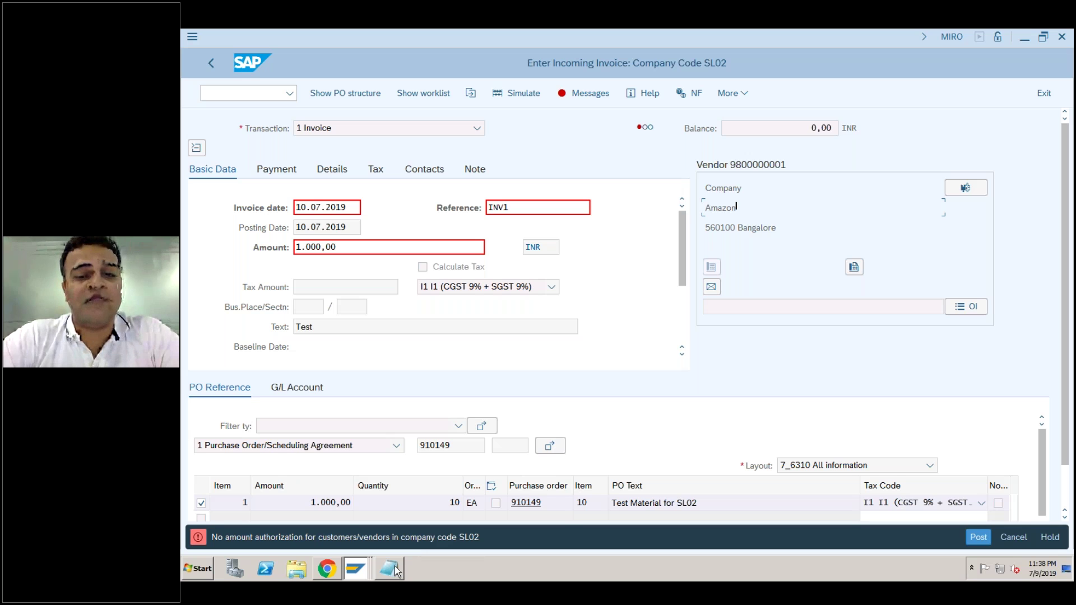
Consult the Payment entry with Vendor Dr and Bank Cr in the Notepad notes, and switch back to the incoming invoice.
mouse_move(396, 572)
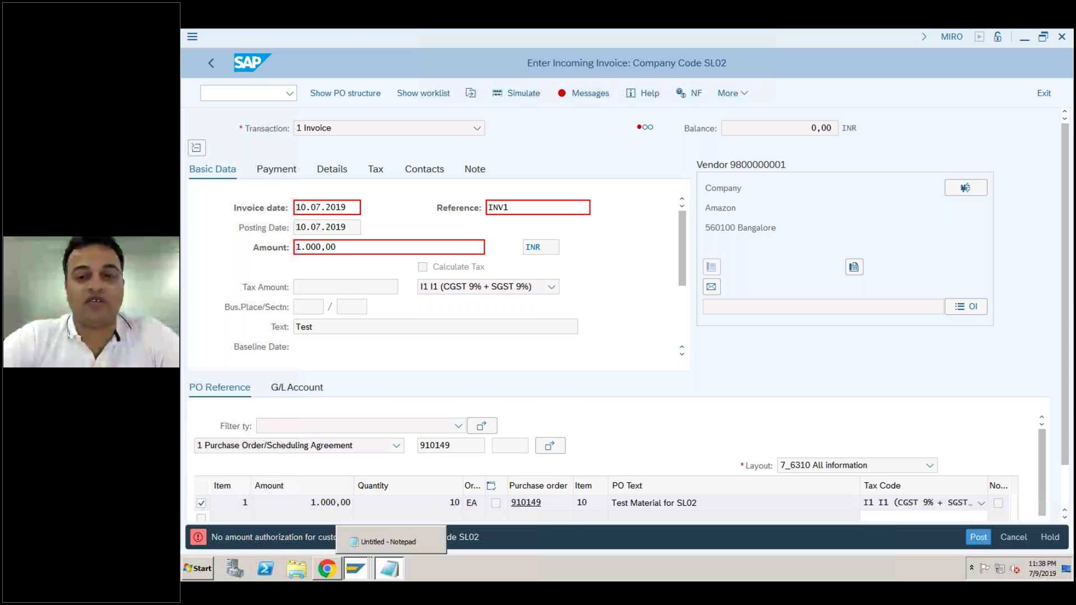
left_click(390, 541)
left_click(280, 473)
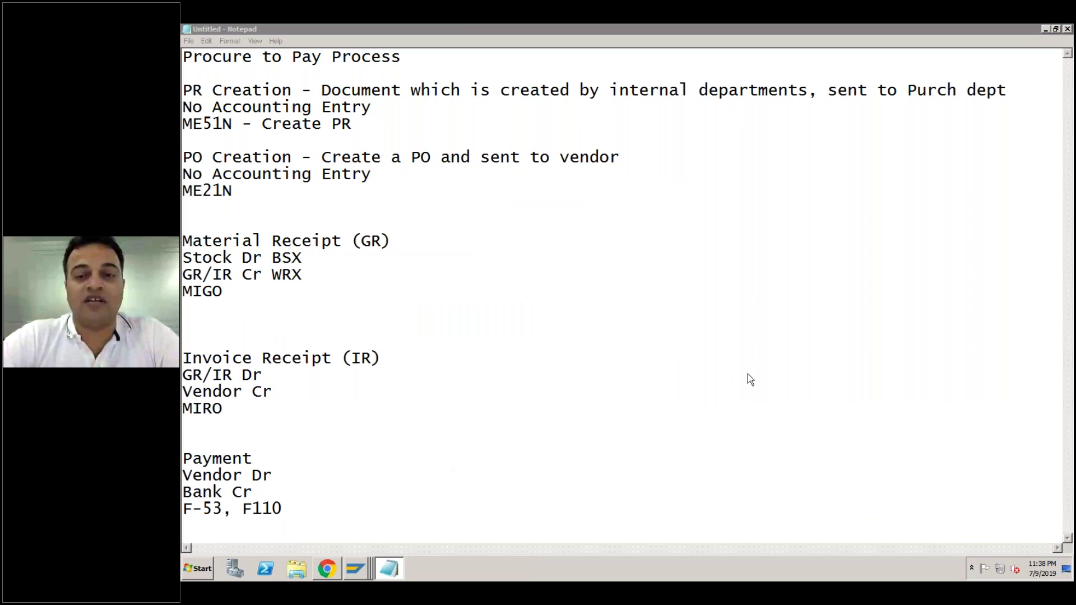
key("alt+Tab")
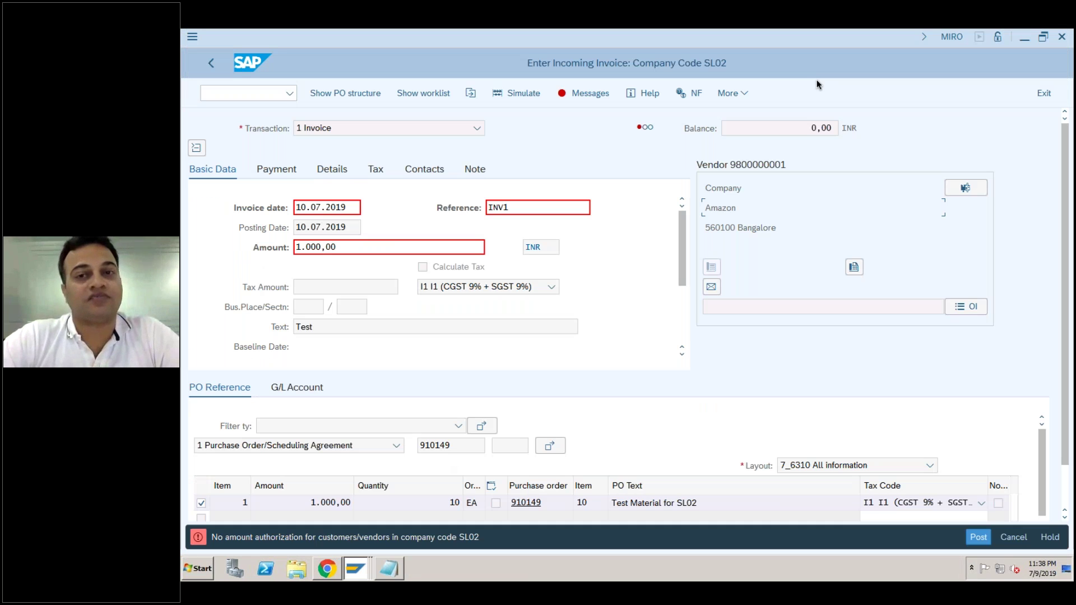